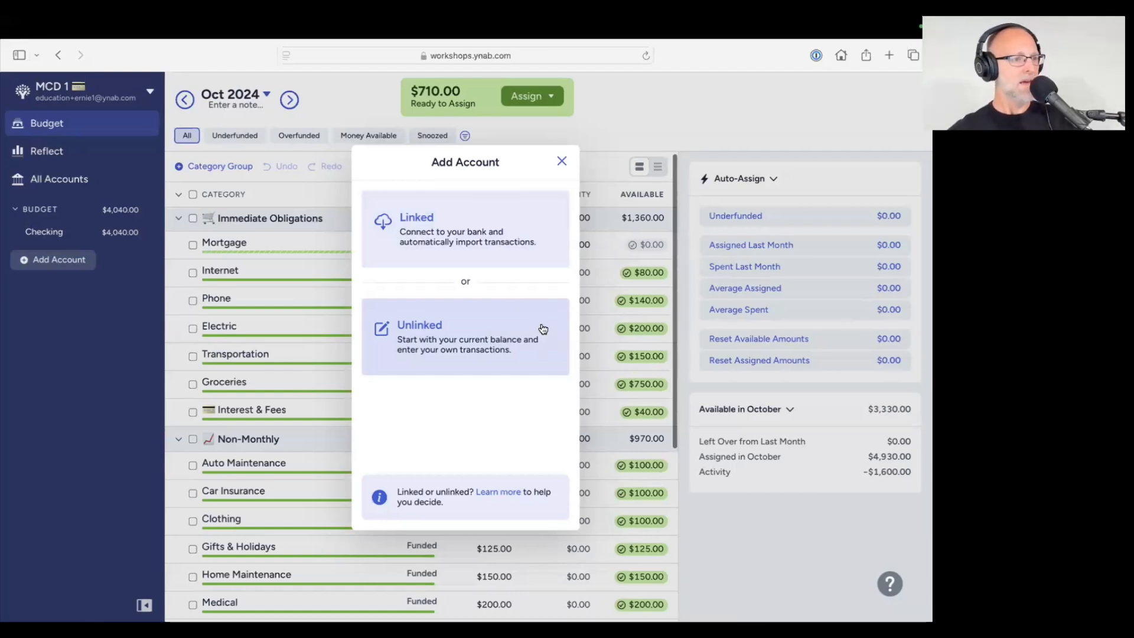
# Link the Plaid Diamond 12.5% APR Interest Credit Card account from the existing Citibank Online connection
pyautogui.click(499, 248)
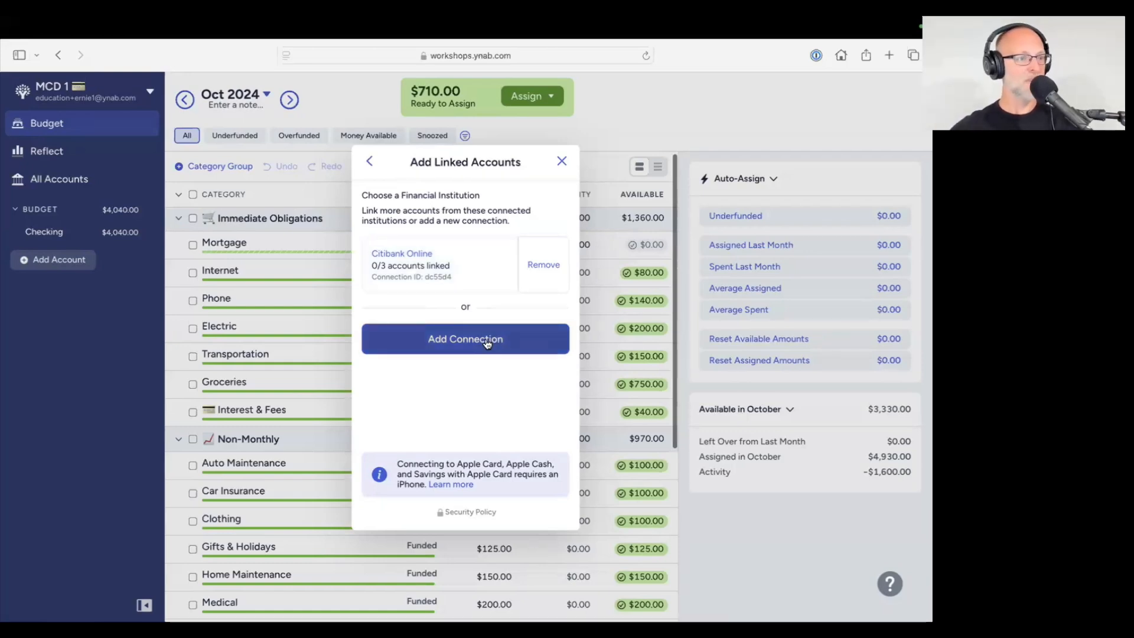
pyautogui.click(411, 251)
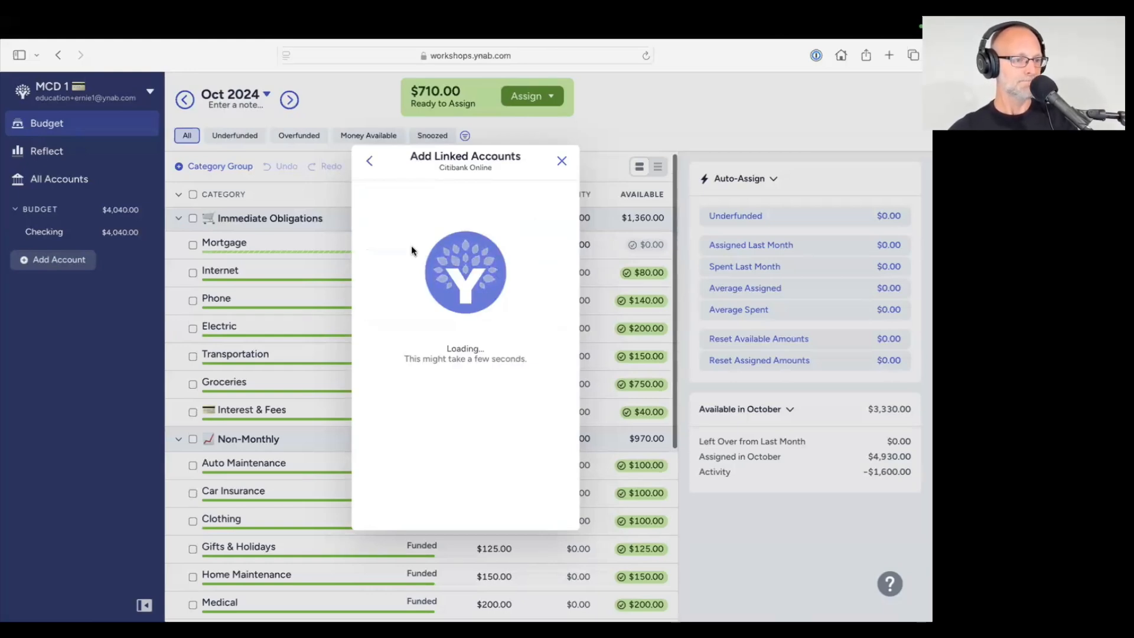
pyautogui.scroll(-1, 471, 317)
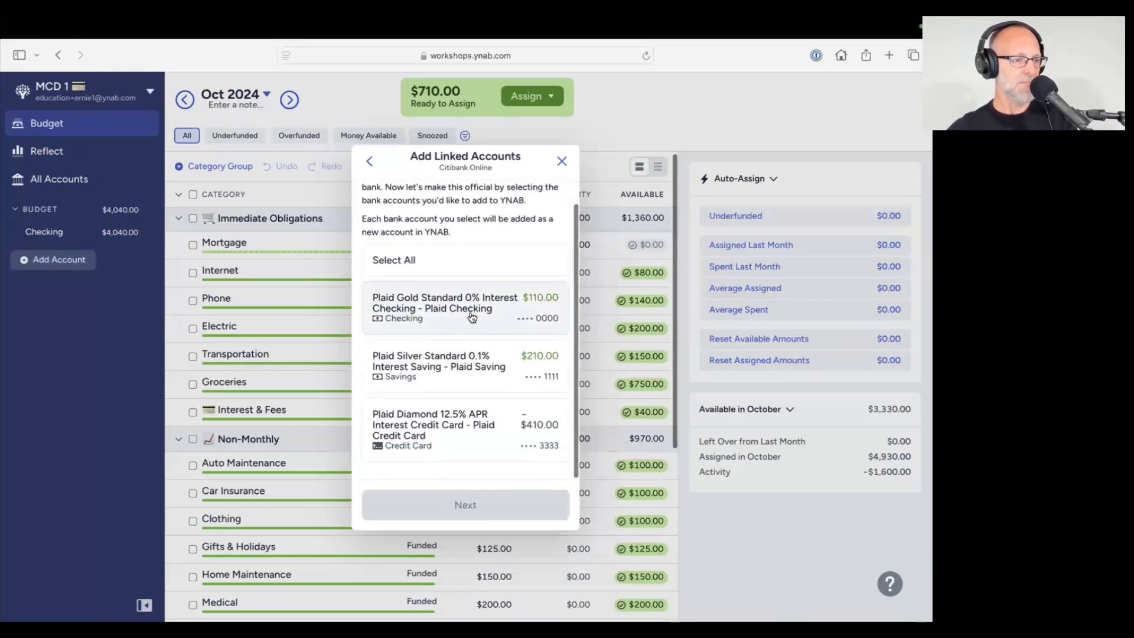
pyautogui.click(458, 425)
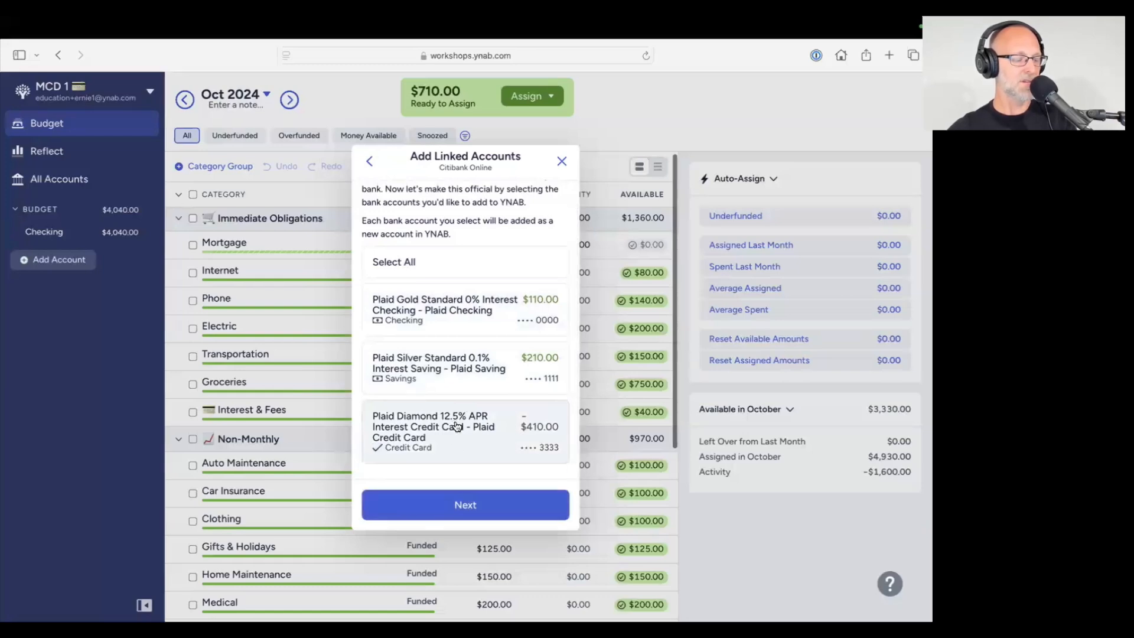
pyautogui.click(471, 514)
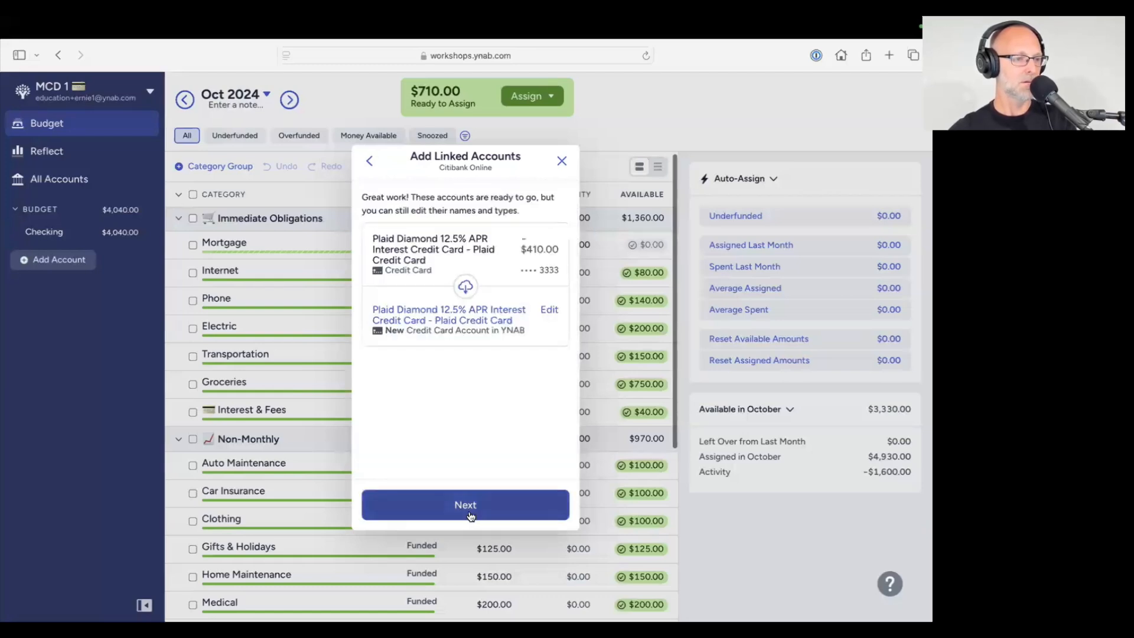
pyautogui.click(470, 515)
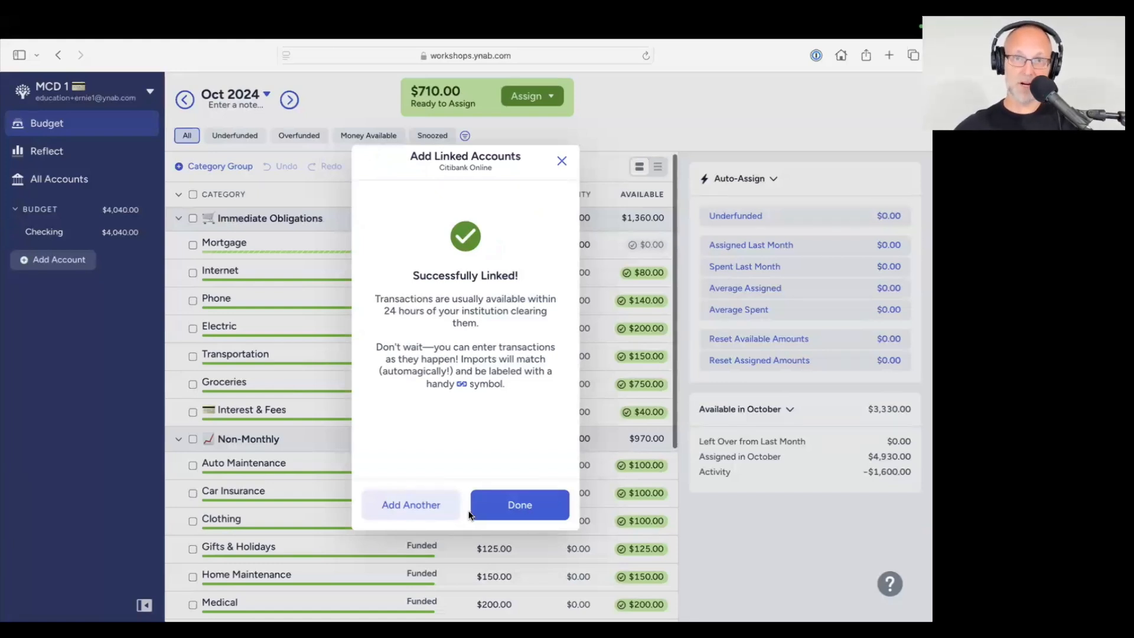
pyautogui.click(540, 506)
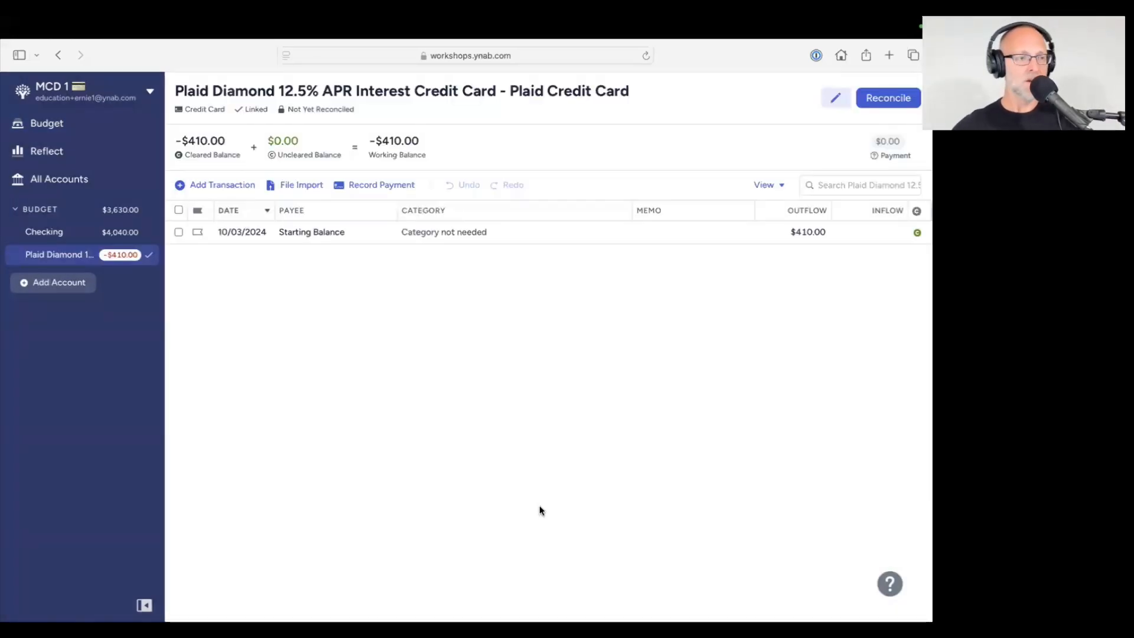
# Change the nickname of the linked Plaid credit card account to Visa and save it
pyautogui.click(14, 260)
pyautogui.tripleClick(349, 251)
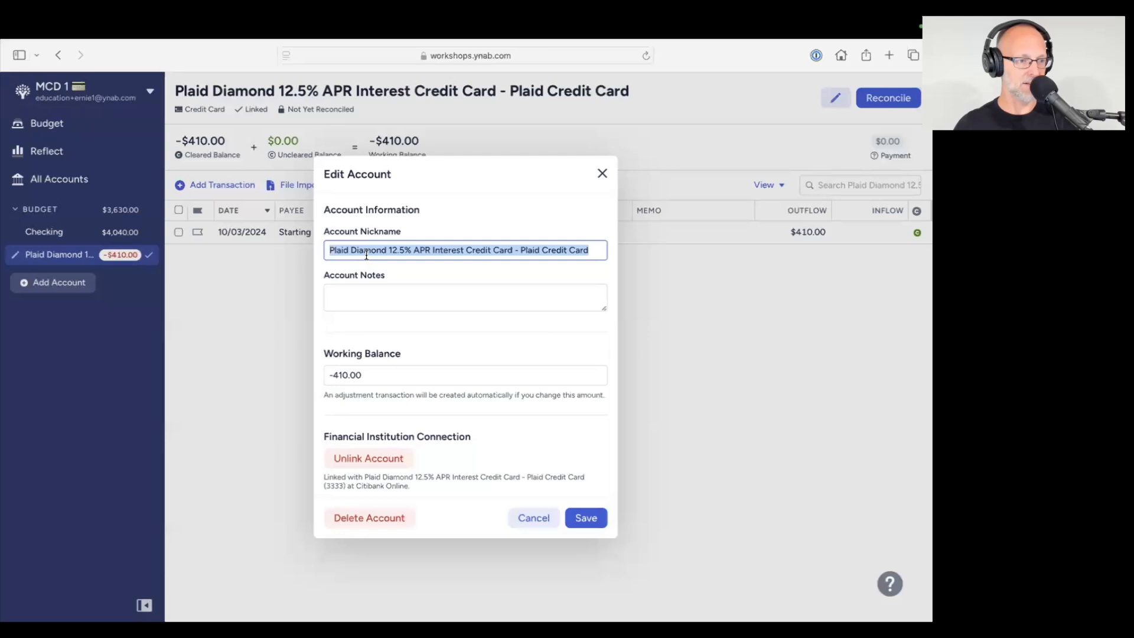
pyautogui.write('Visa')
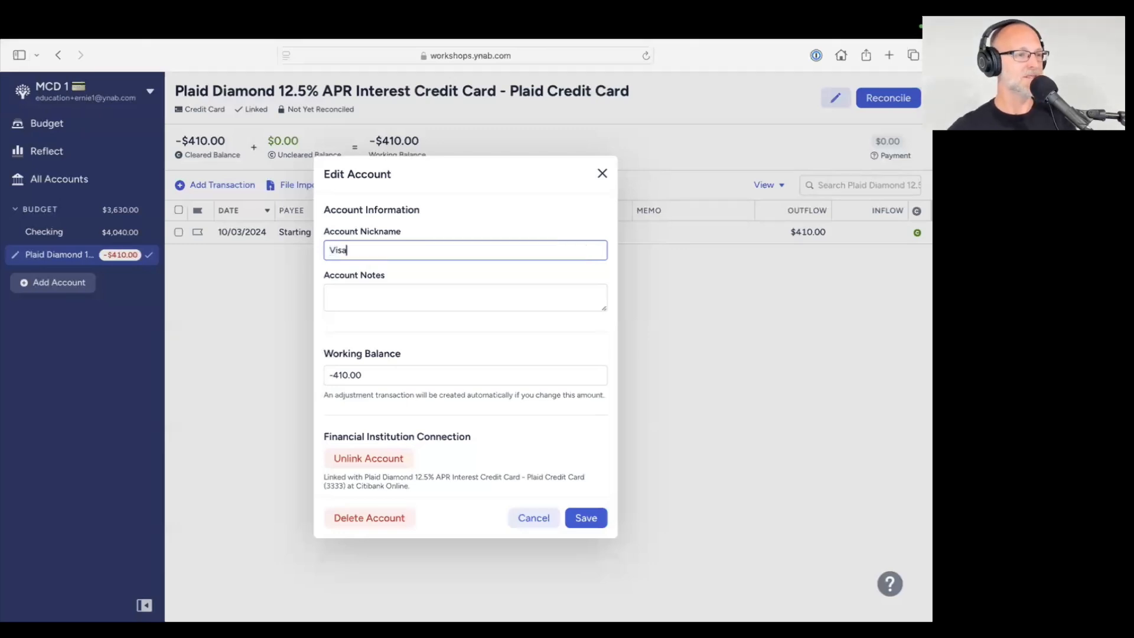
pyautogui.click(579, 518)
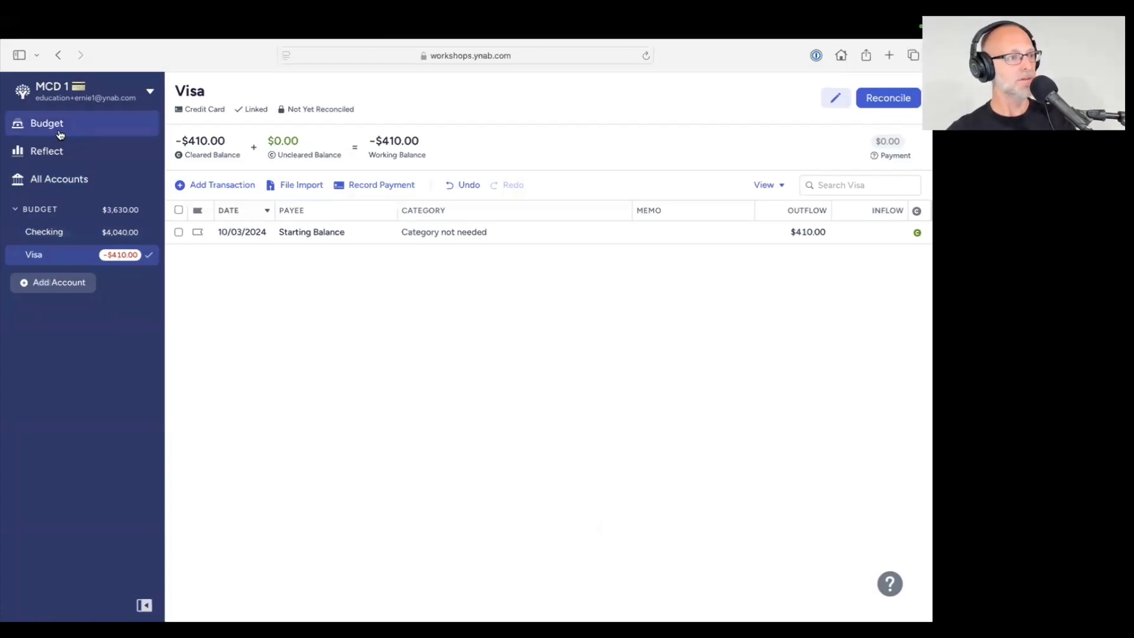
# Assign $410 to the Visa credit card payment category in the October 2024 budget
pyautogui.click(38, 131)
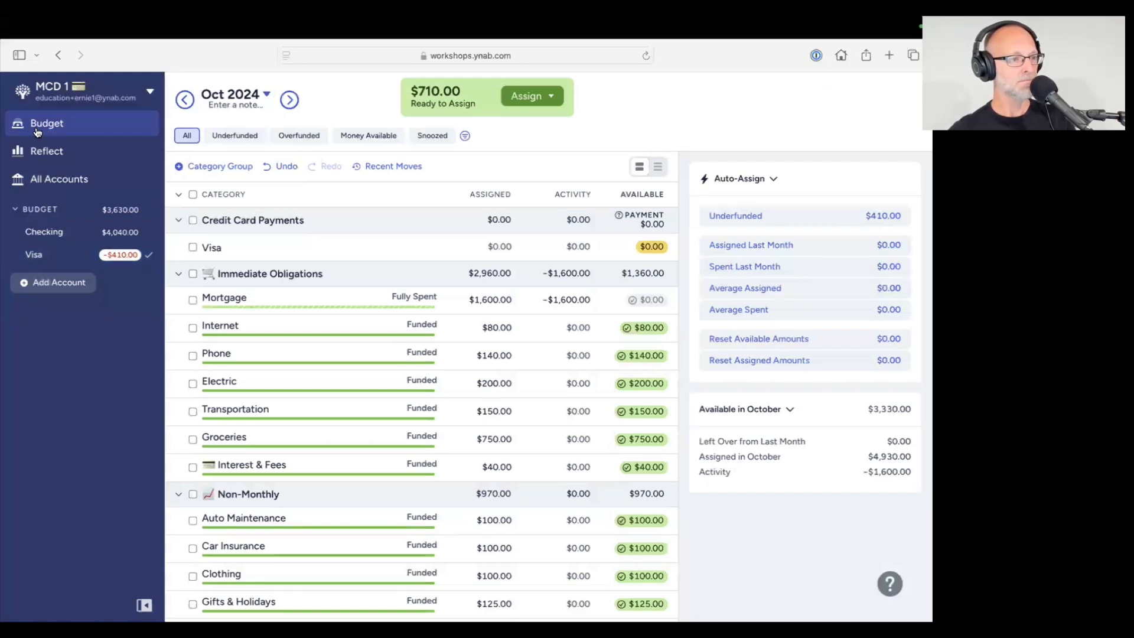
pyautogui.click(193, 248)
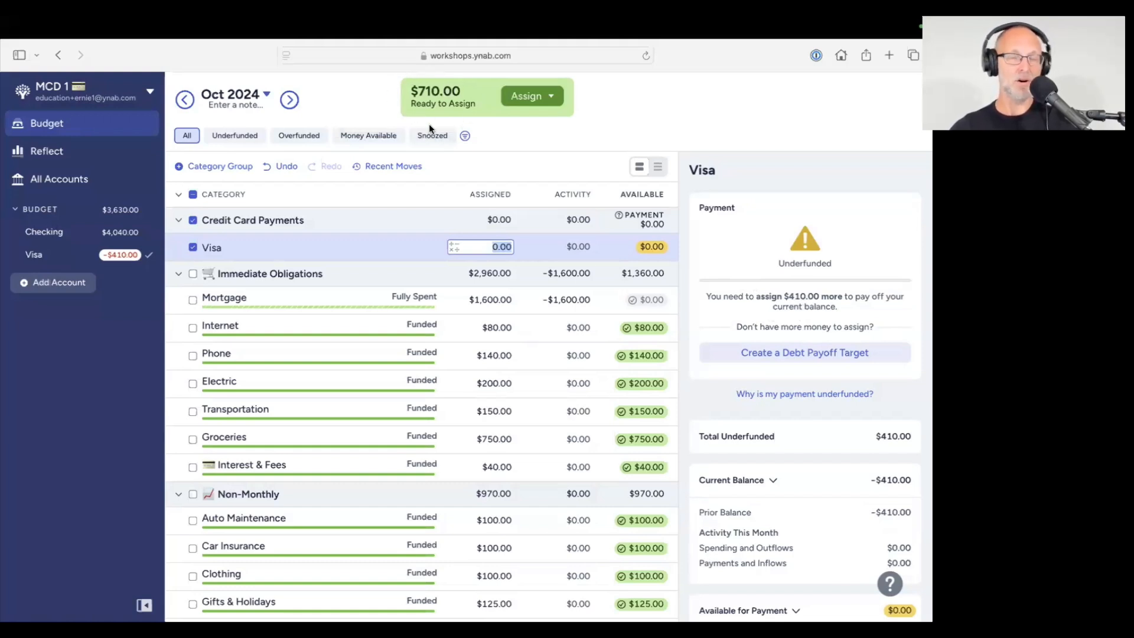
pyautogui.write('410')
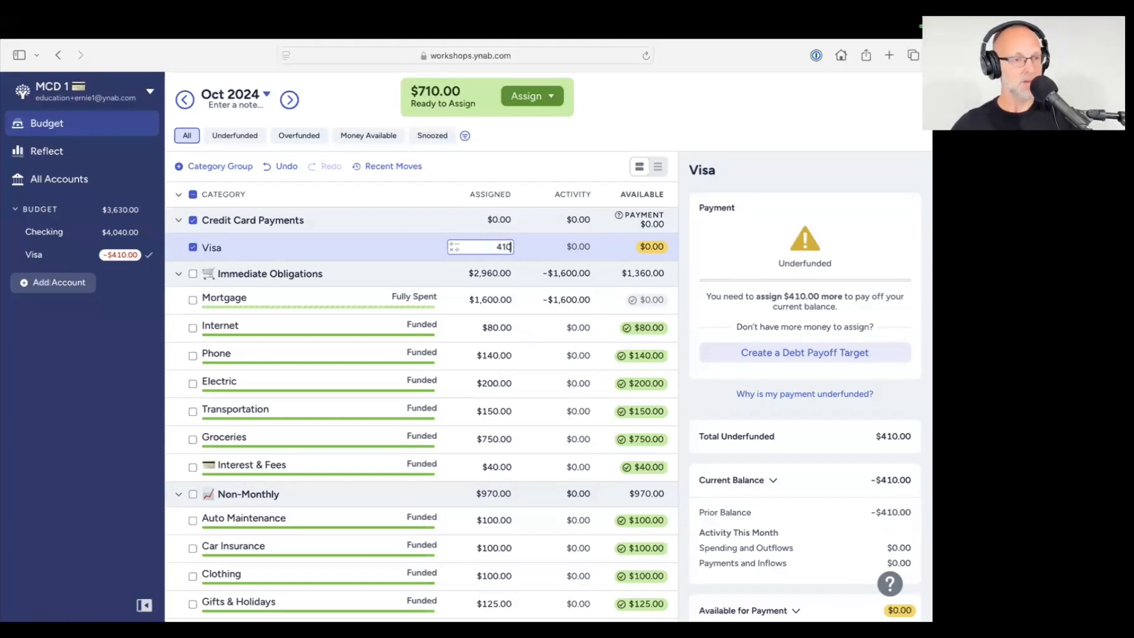
pyautogui.press('Return')
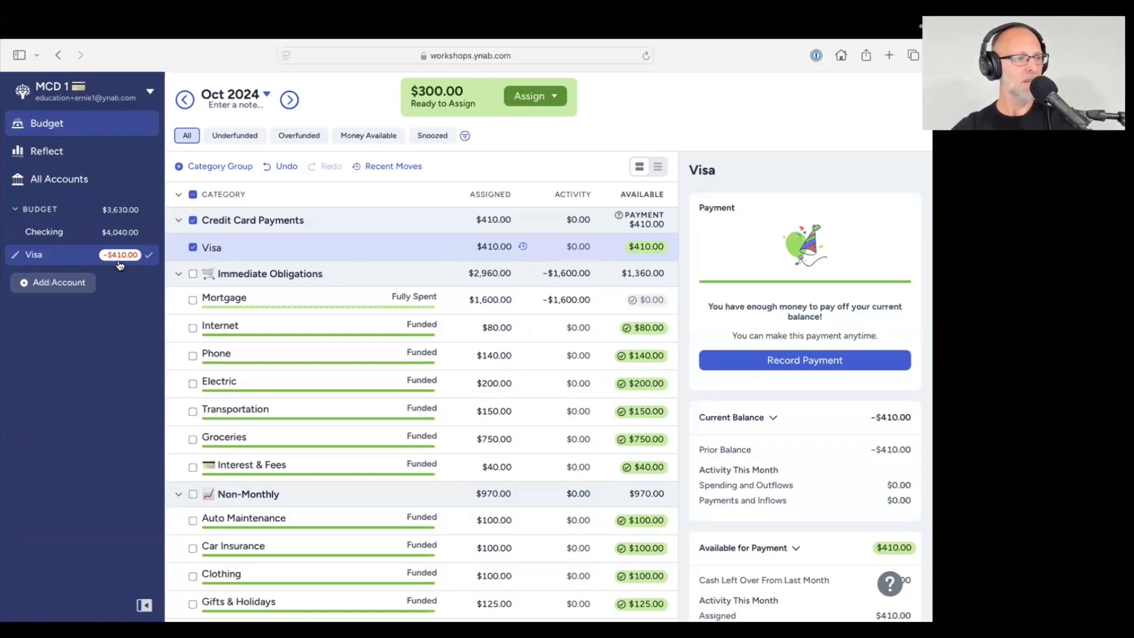
# Add an unlinked Credit Card account nicknamed Discover with a current balance of 2400
pyautogui.click(65, 282)
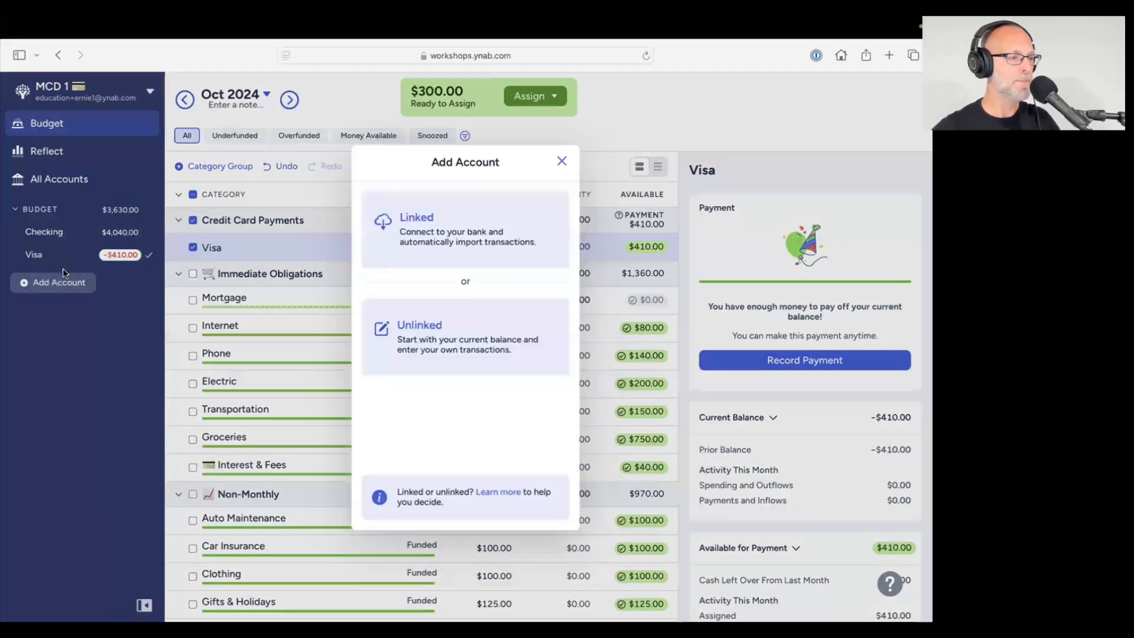
pyautogui.click(450, 337)
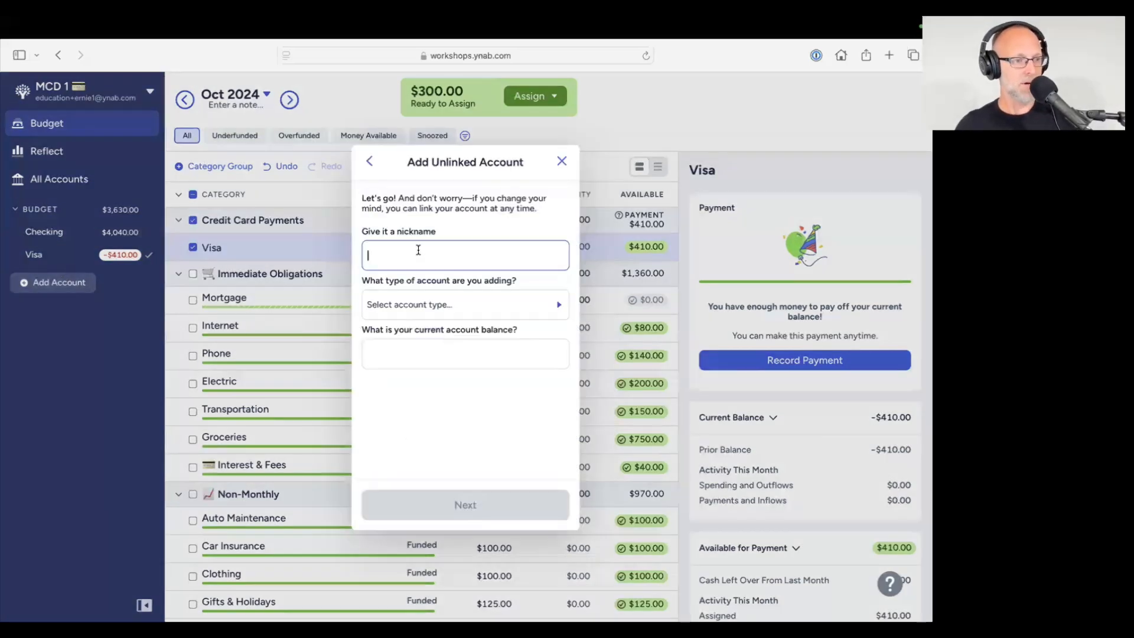
pyautogui.write('Discover')
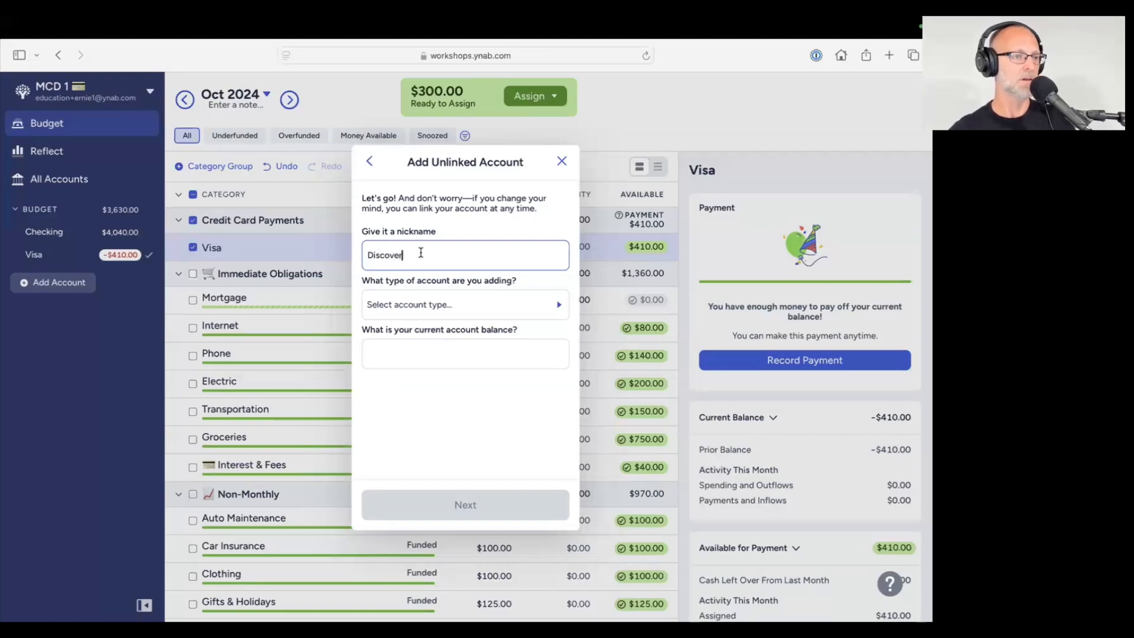
pyautogui.click(418, 304)
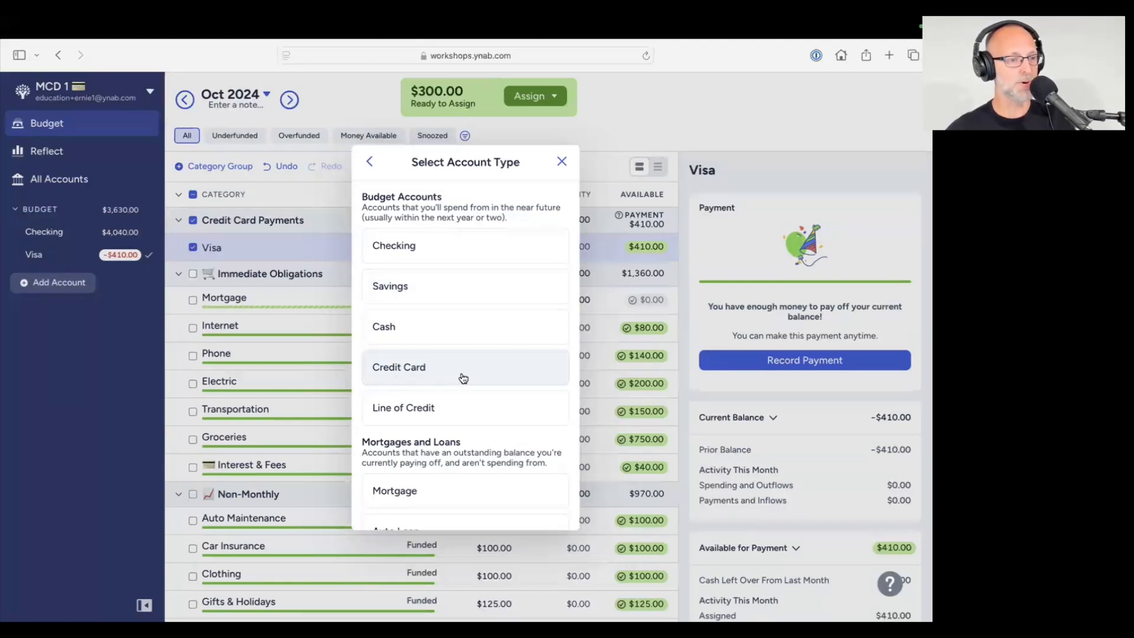
pyautogui.click(403, 378)
pyautogui.click(410, 354)
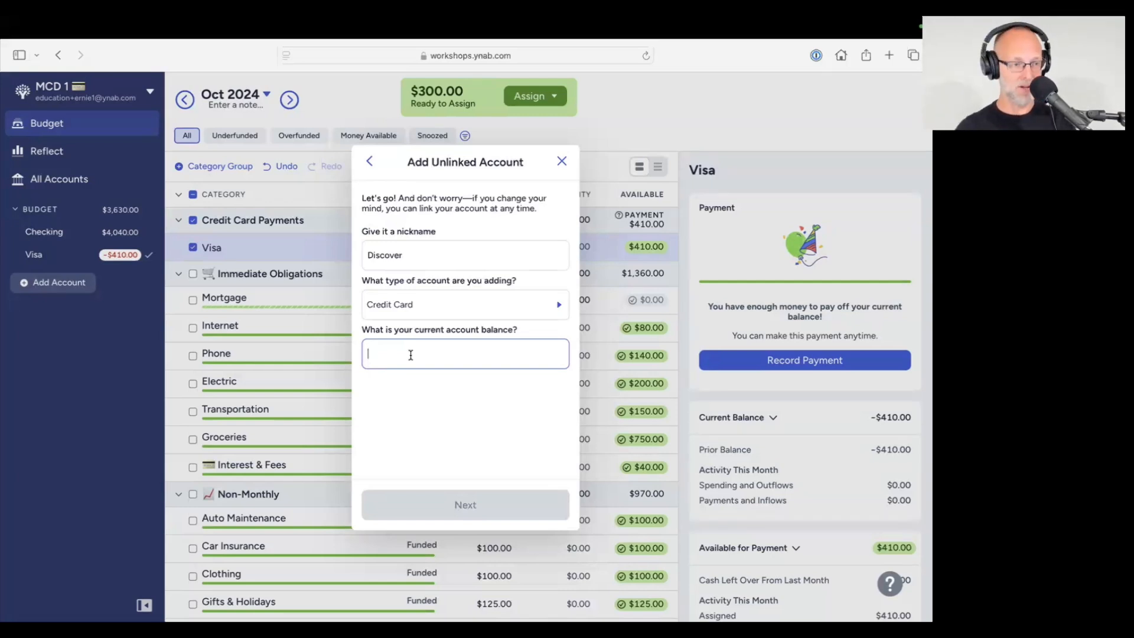
pyautogui.write('24')
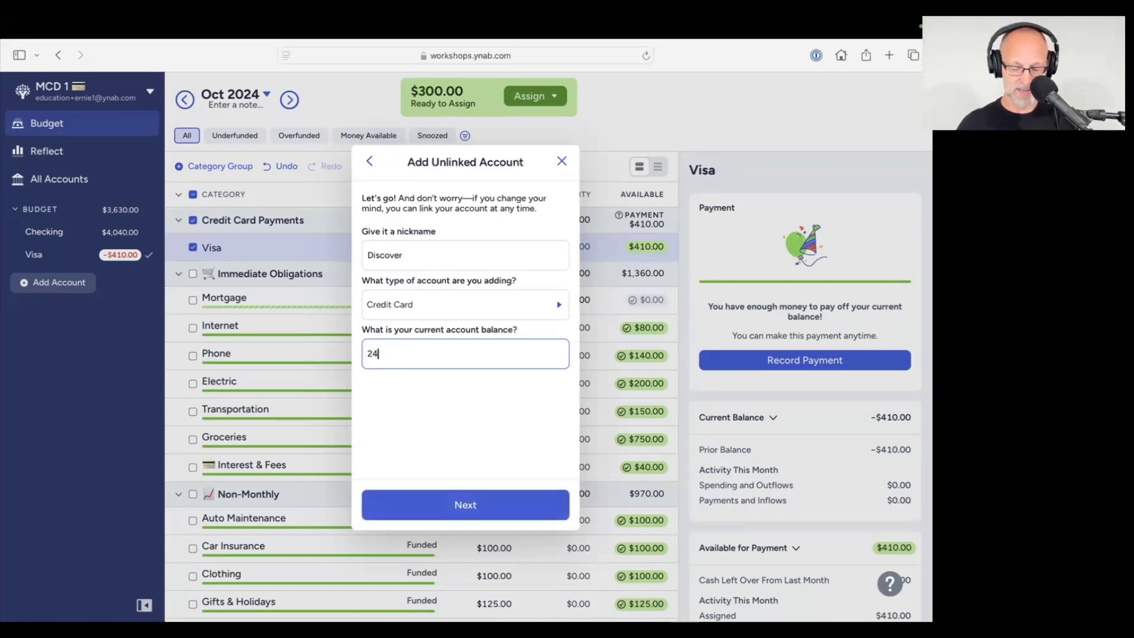
pyautogui.write('00')
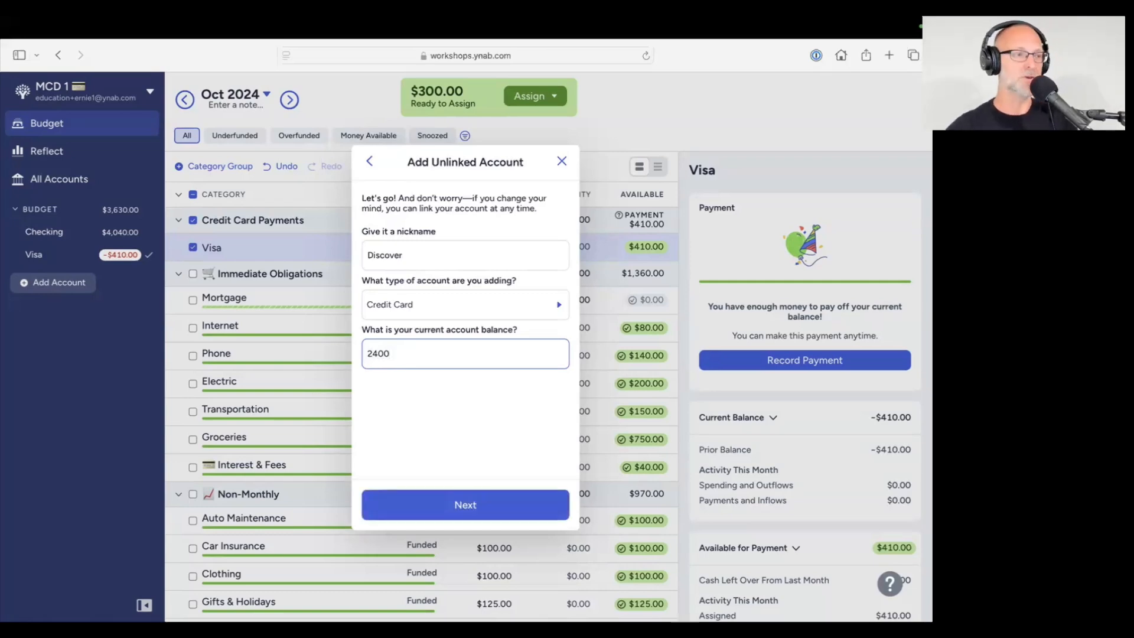
pyautogui.click(461, 513)
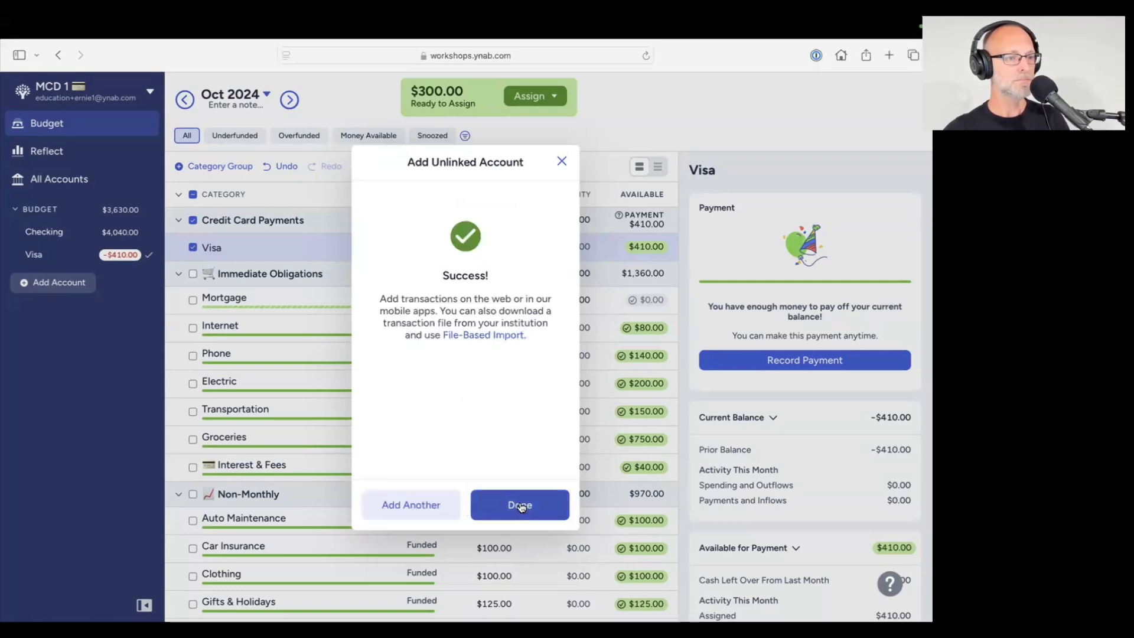
pyautogui.click(521, 506)
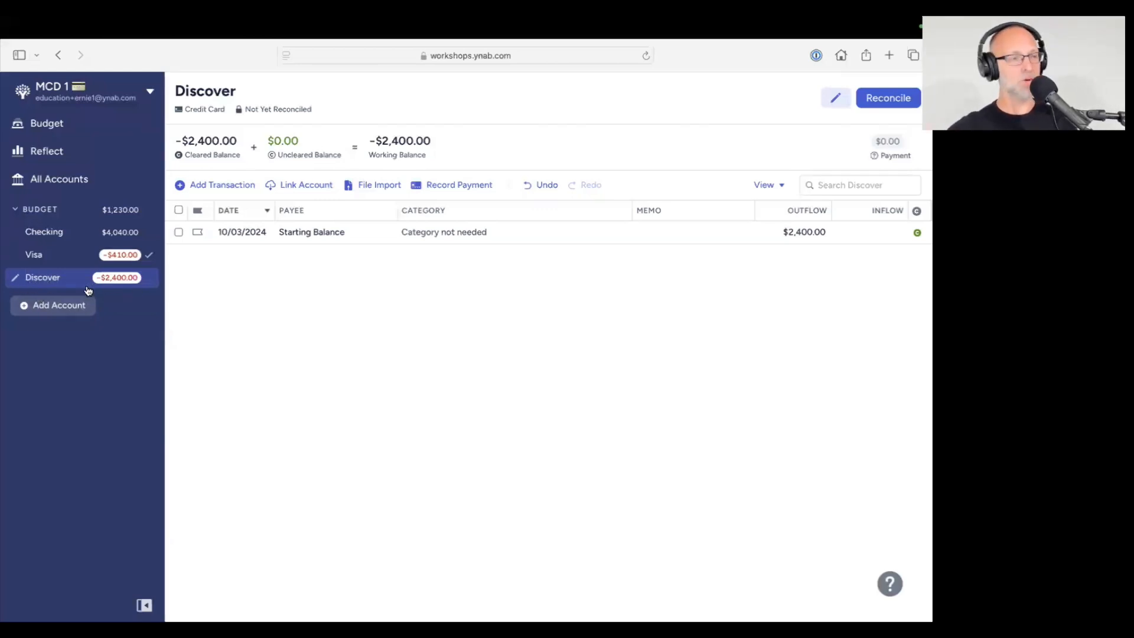
# Create a debt payoff target for the Discover payment category using Pay Specific Amount Monthly with 300
pyautogui.click(51, 127)
pyautogui.click(190, 275)
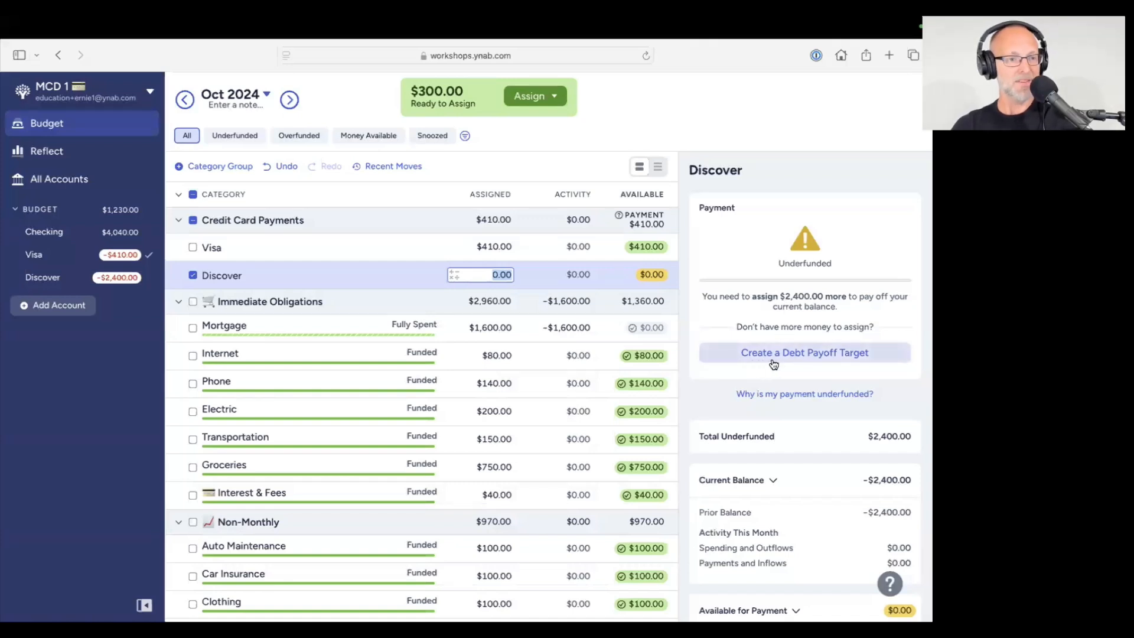
pyautogui.click(859, 358)
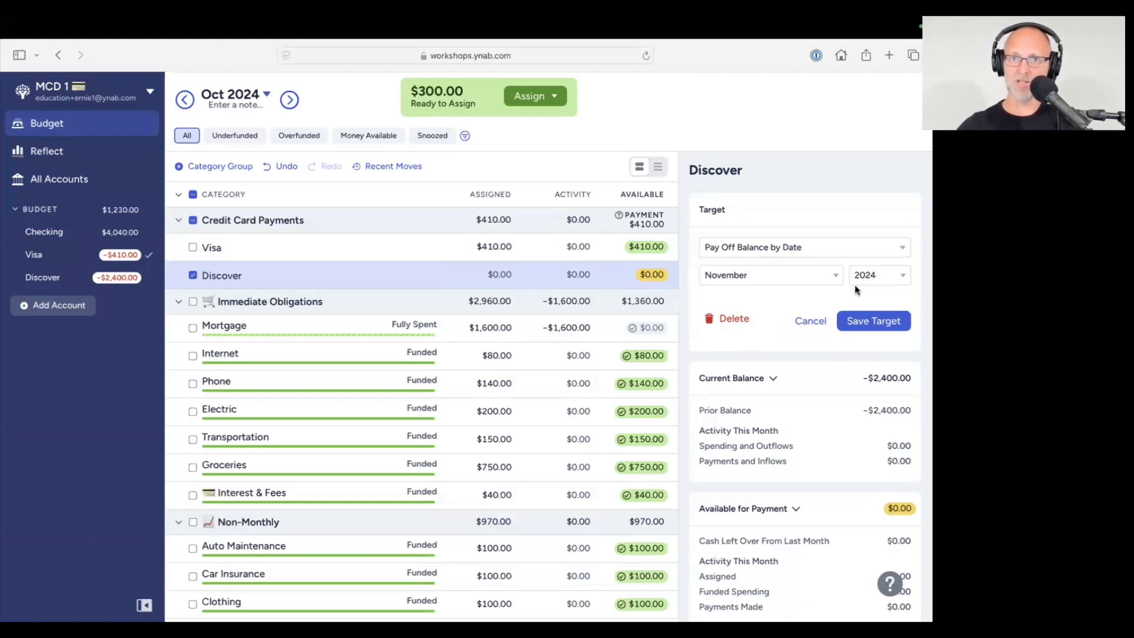
pyautogui.click(824, 253)
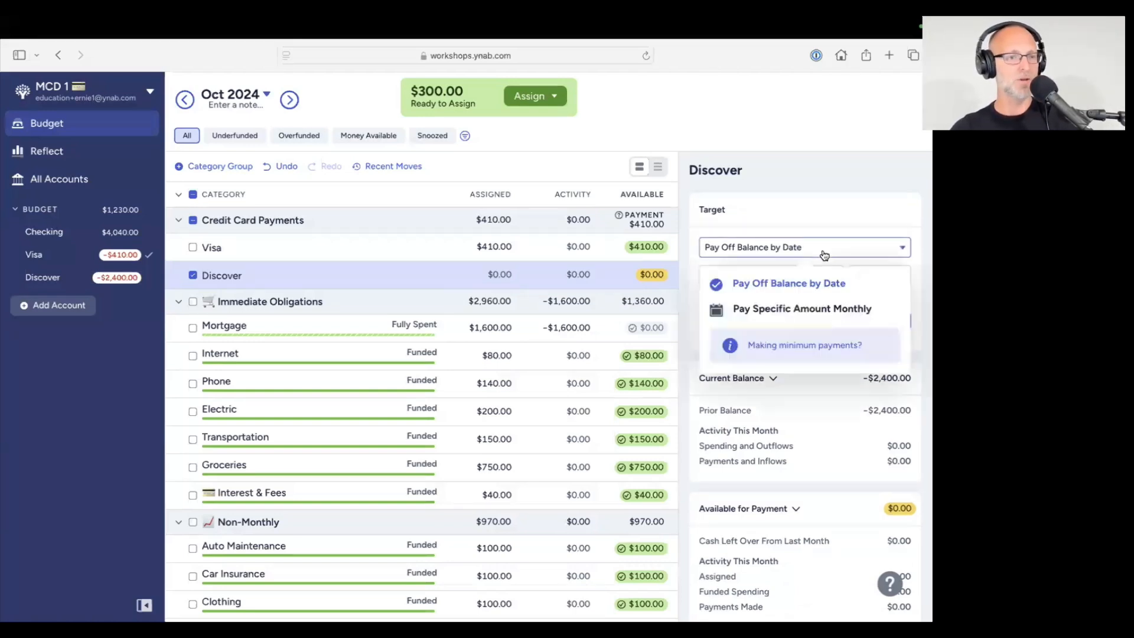
pyautogui.click(768, 310)
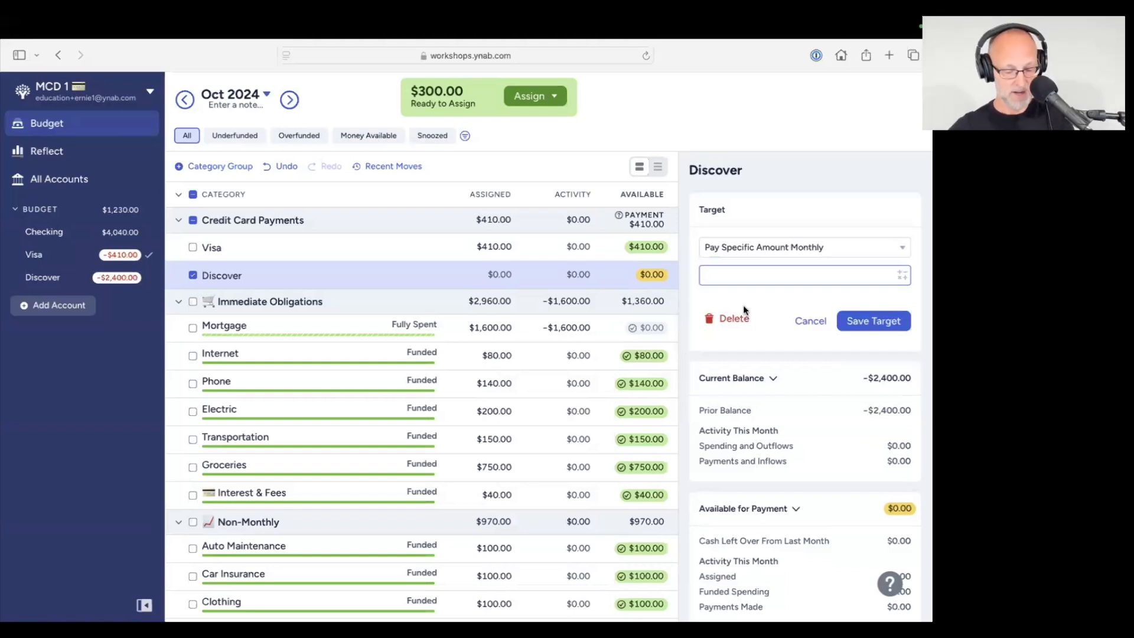
pyautogui.write('300')
pyautogui.click(871, 325)
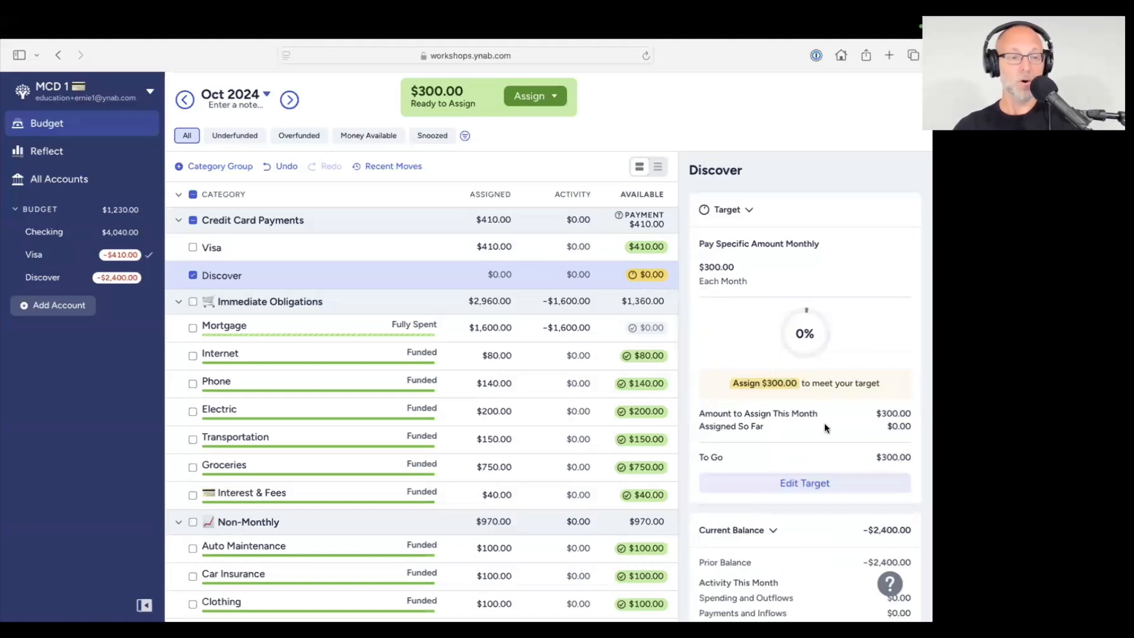
# Assign $300 to the Discover credit card payment category for October 2024
pyautogui.scroll(-1, 817, 423)
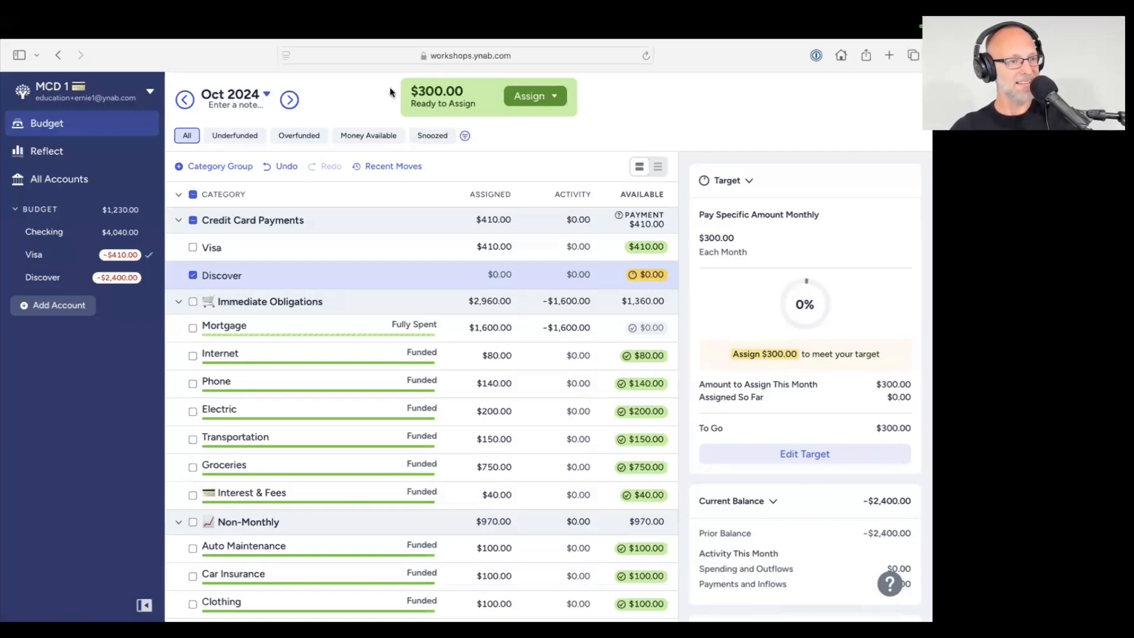
pyautogui.click(501, 285)
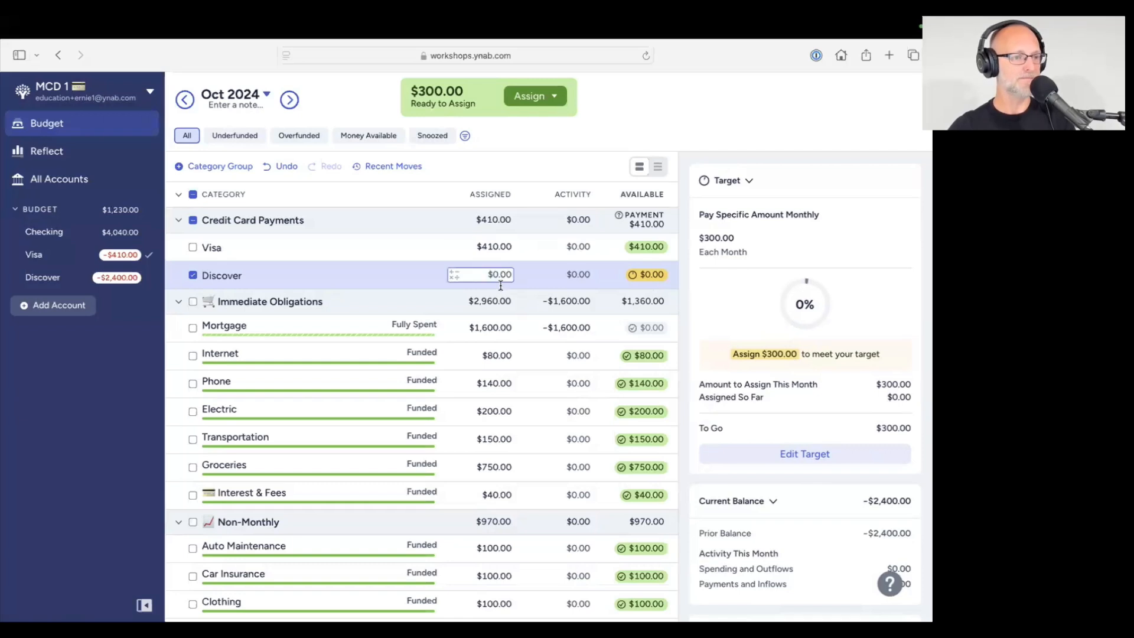
pyautogui.write('300')
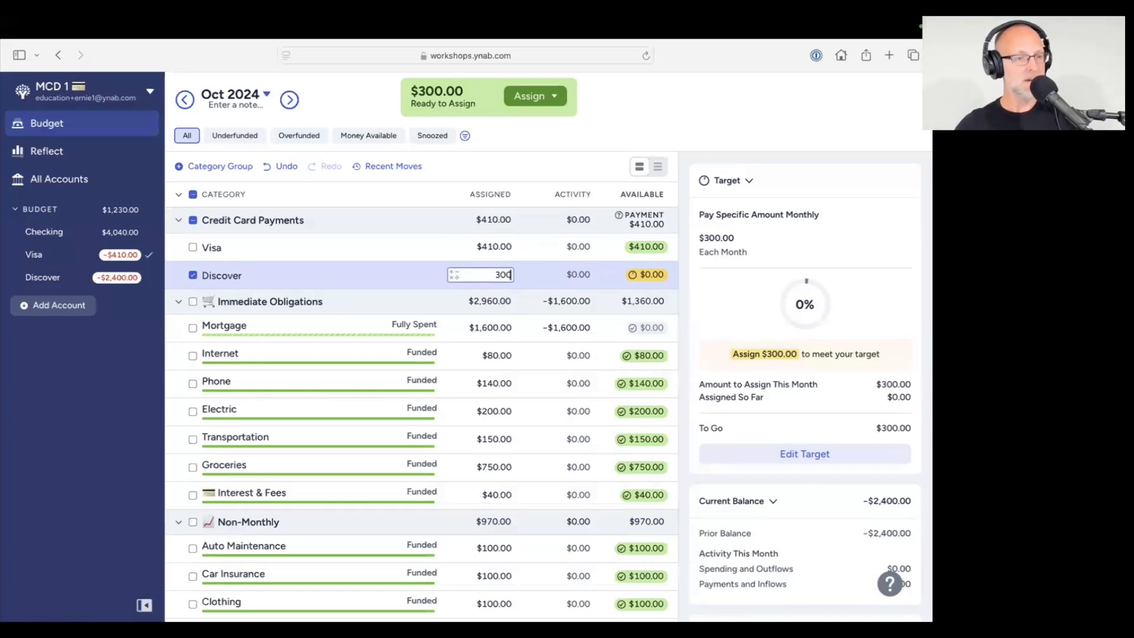
pyautogui.press('Return')
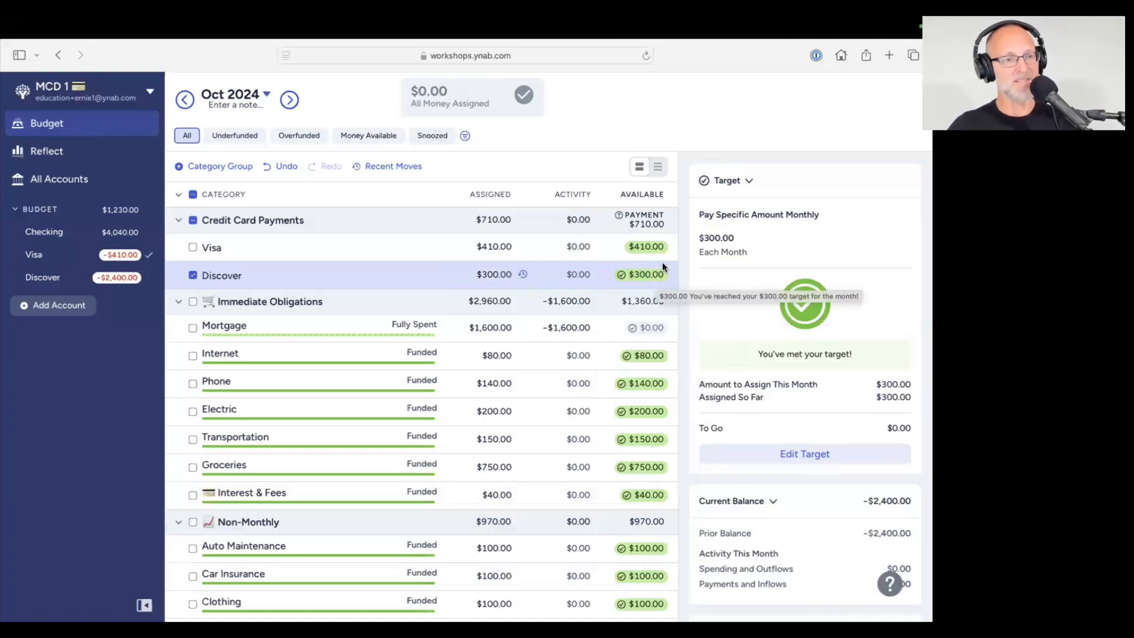
# Deselect the Discover category and select Groceries to view its balance and target details
pyautogui.click(193, 273)
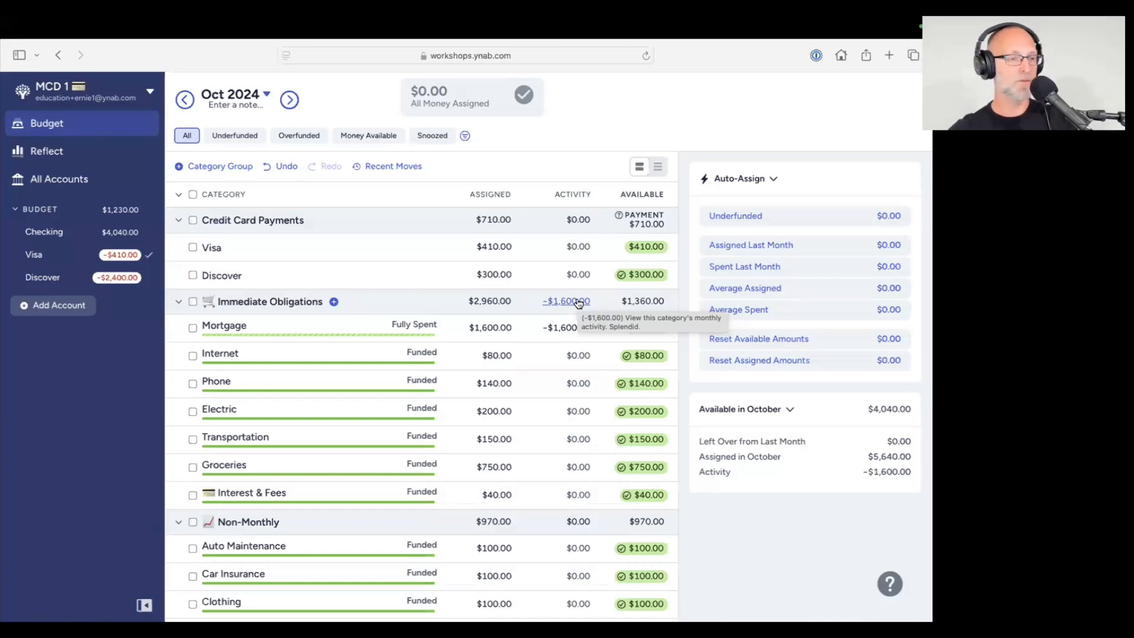
pyautogui.scroll(-5, 576, 300)
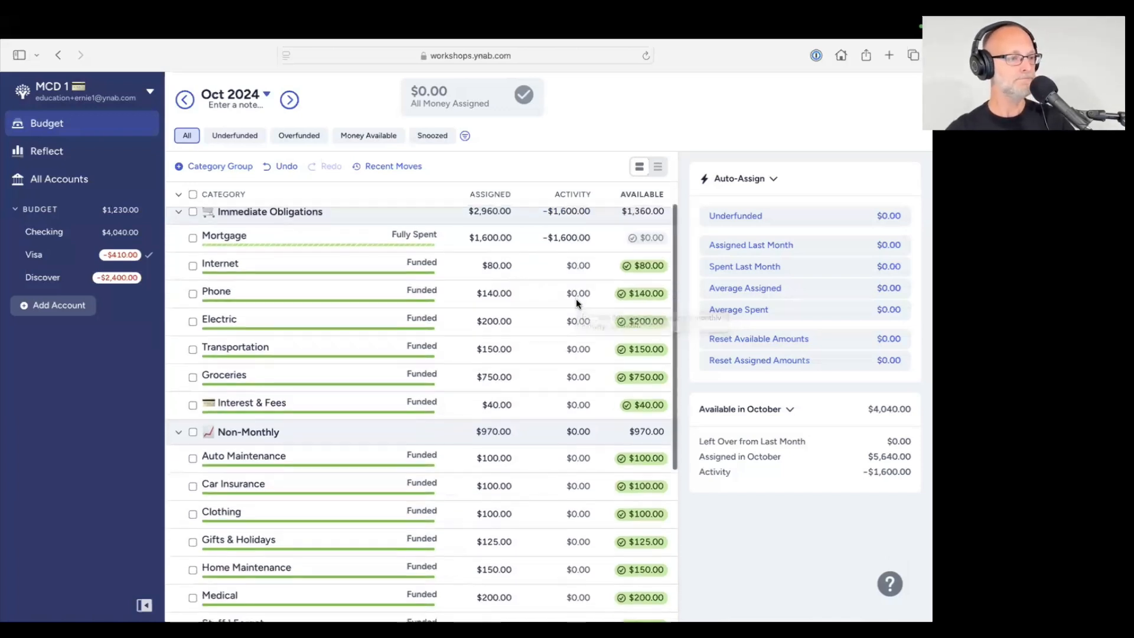
pyautogui.click(192, 284)
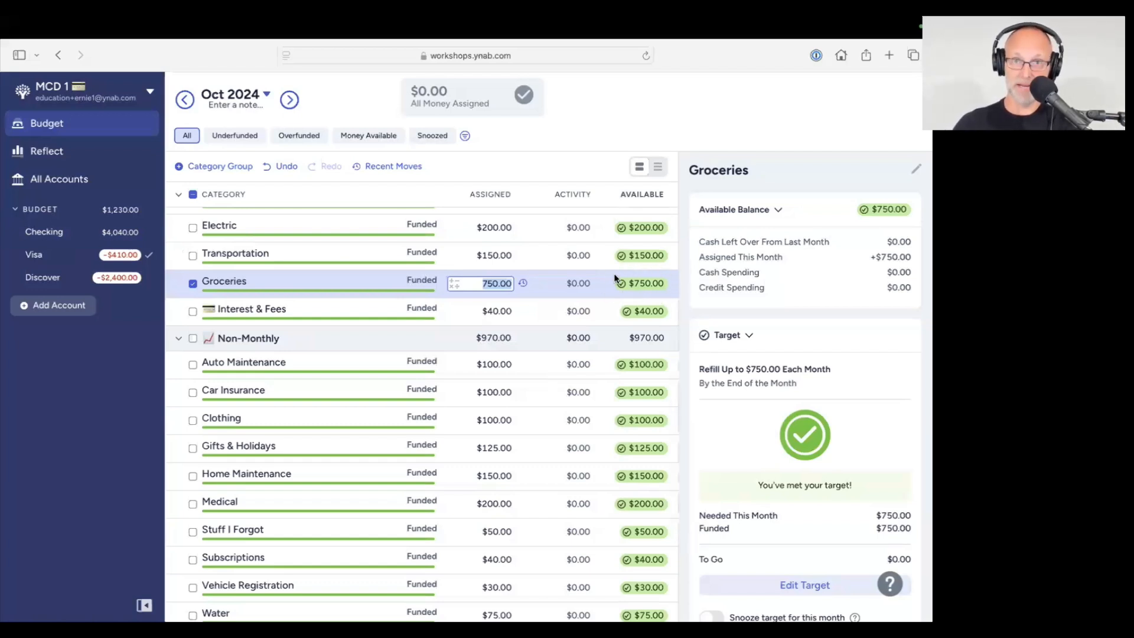
# Record a $200 Costco outflow in the Visa account under the Groceries category, and select the saved transaction
pyautogui.click(33, 263)
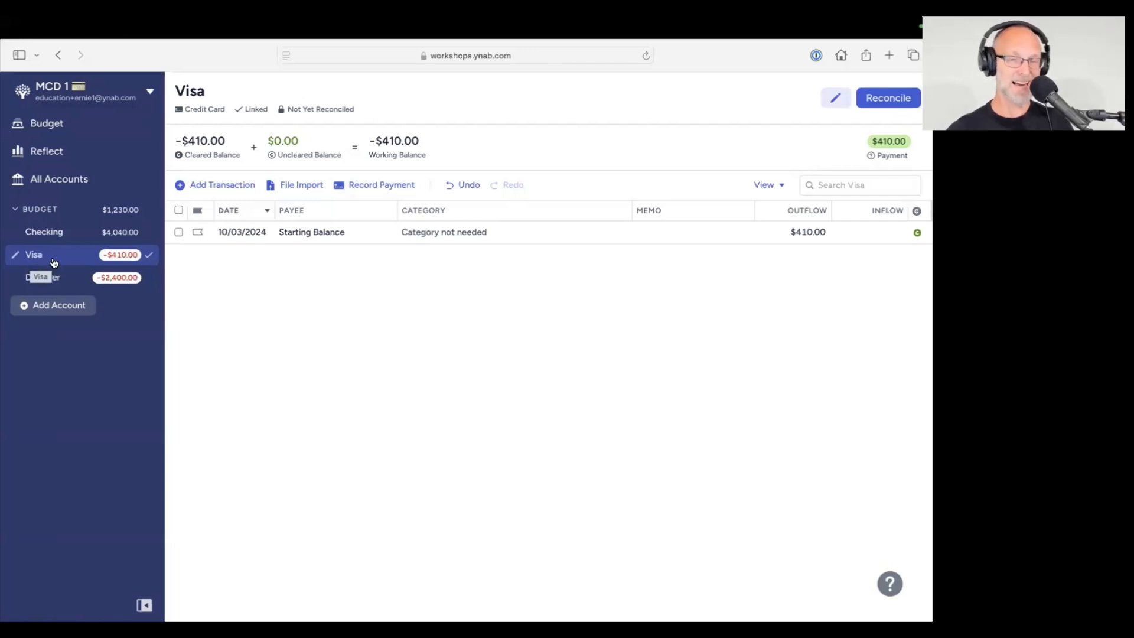
pyautogui.click(219, 185)
pyautogui.click(295, 231)
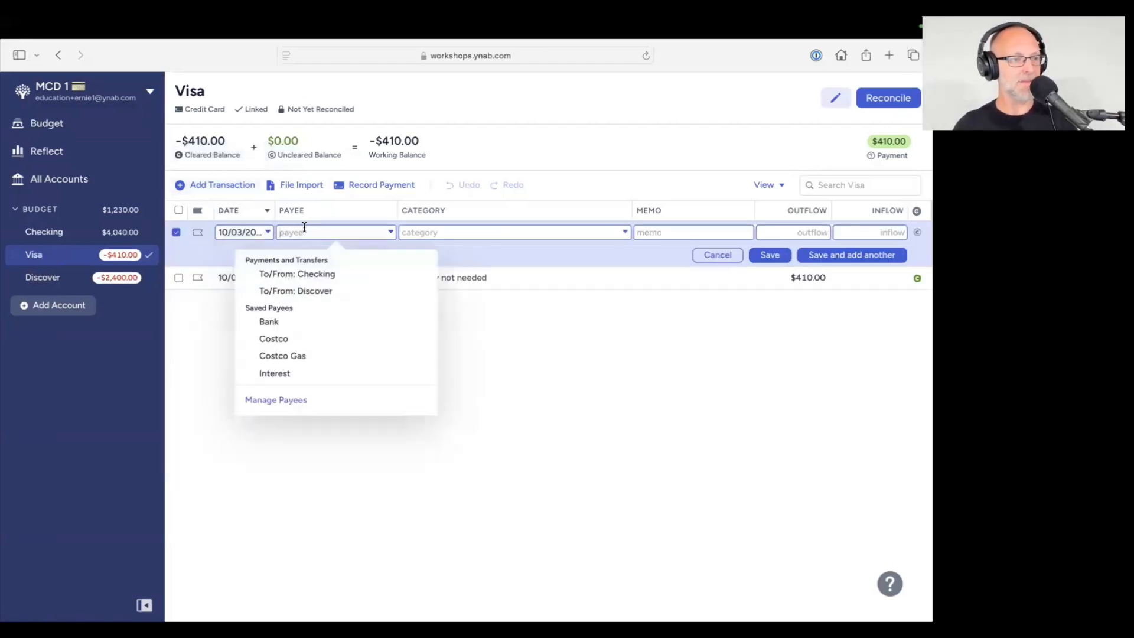
pyautogui.write('Costco')
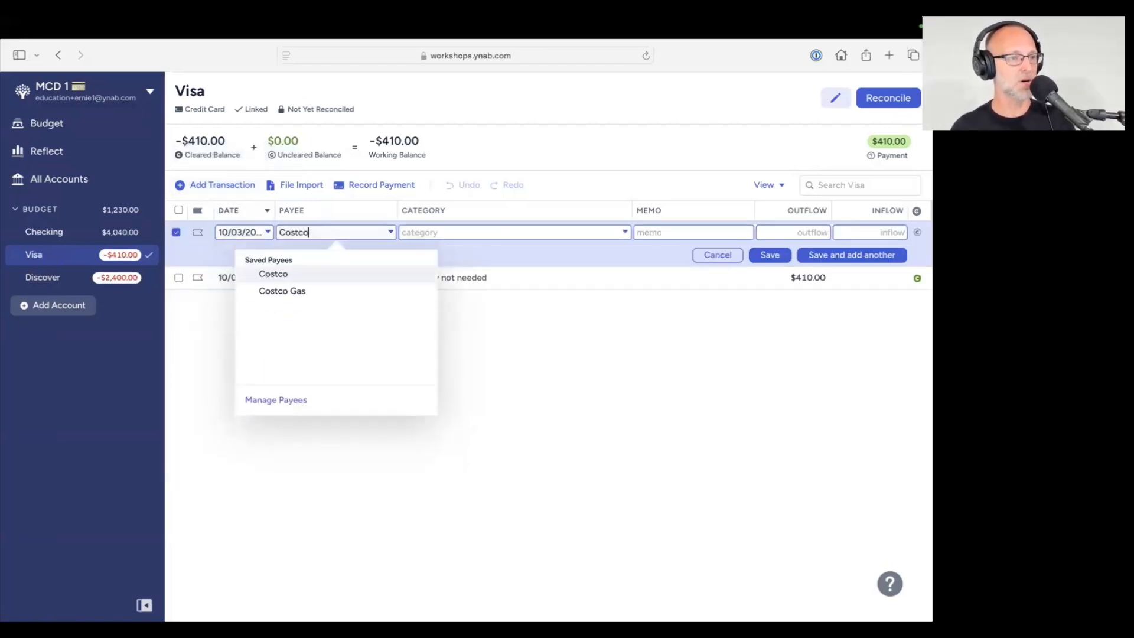
pyautogui.press('Tab')
pyautogui.write('gr')
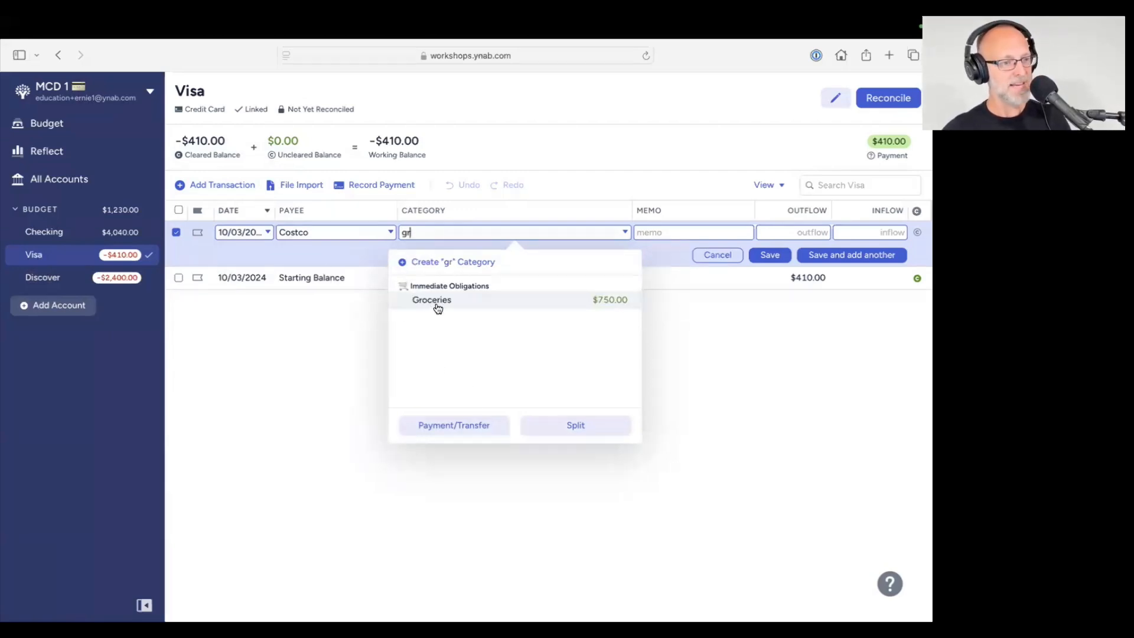
pyautogui.click(485, 304)
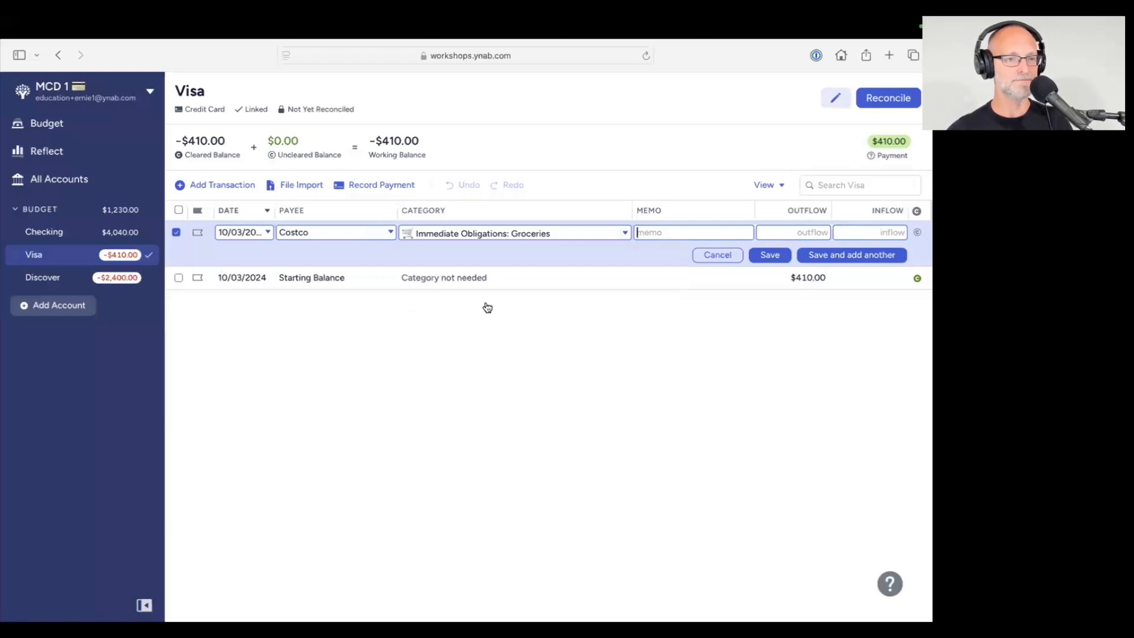
pyautogui.click(809, 235)
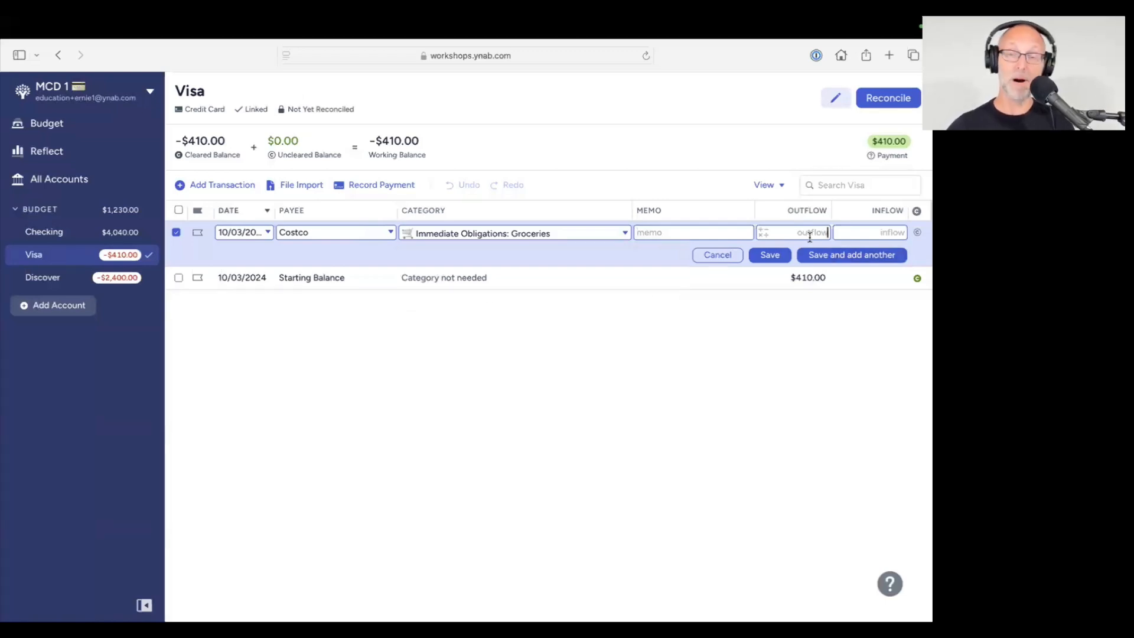
pyautogui.write('200')
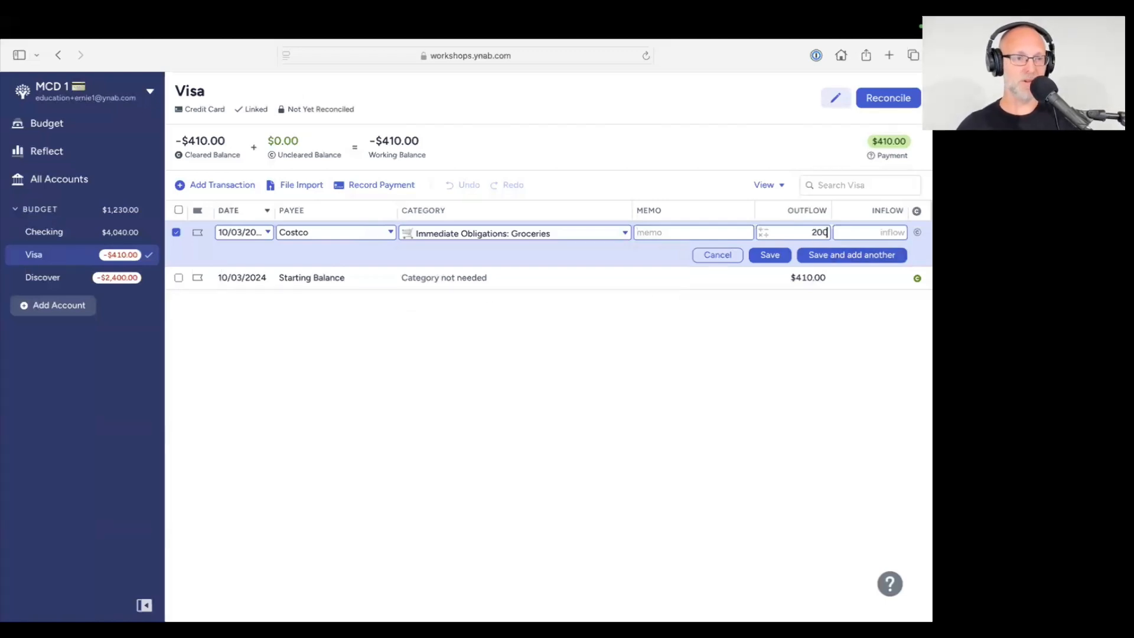
pyautogui.click(777, 256)
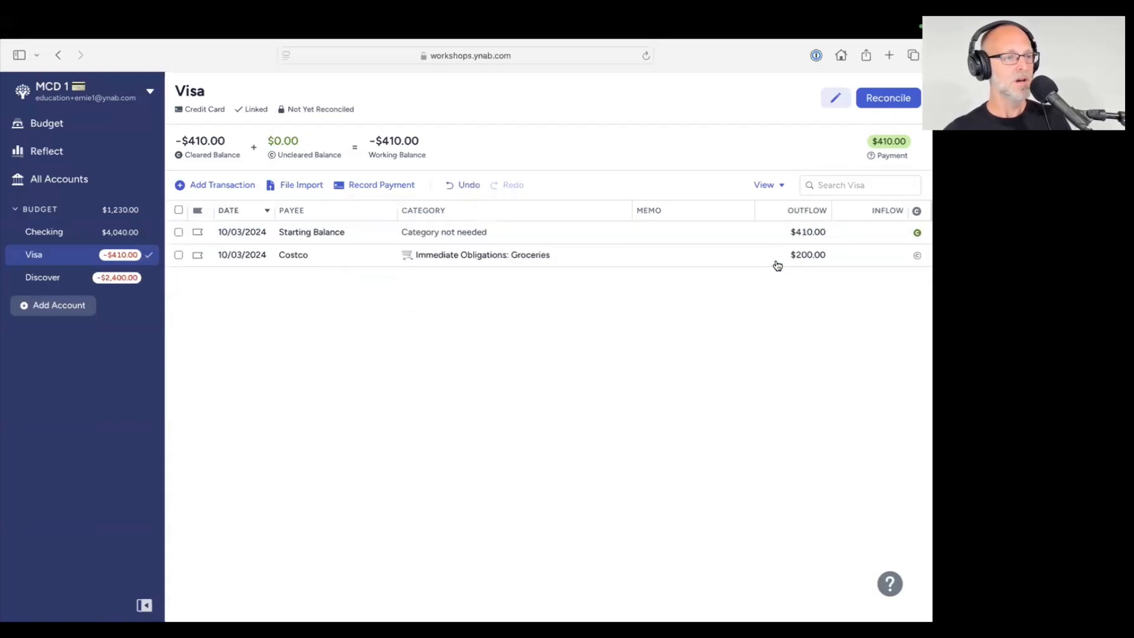
pyautogui.click(177, 258)
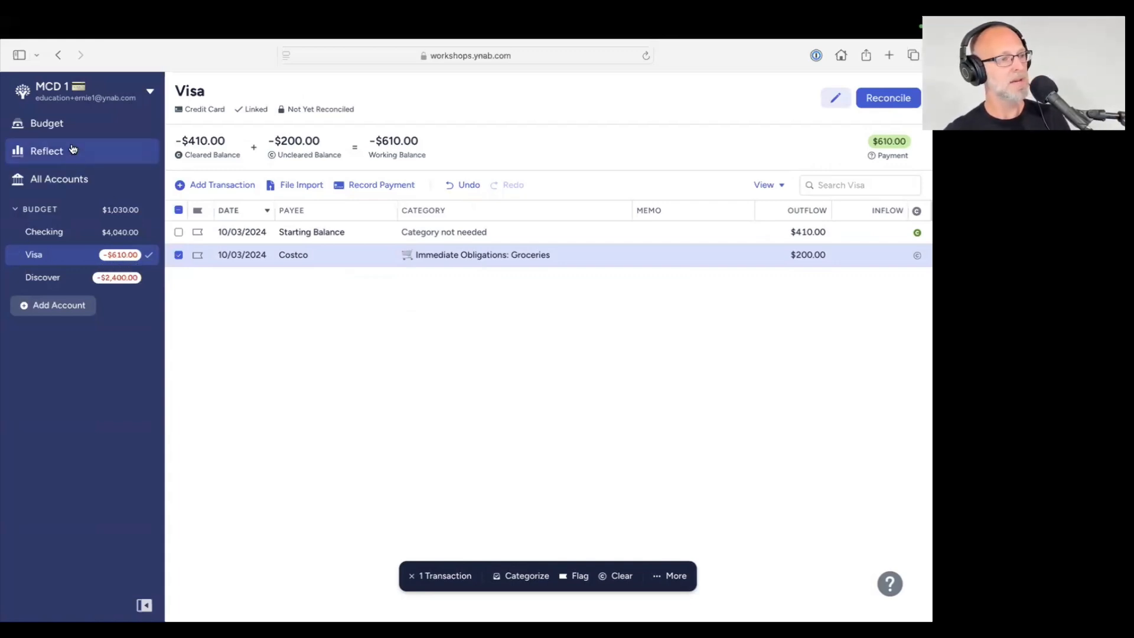
# Examine the Groceries and Visa payment categories in the October 2024 budget, check Transportation's details, and clear the category selection
pyautogui.click(56, 129)
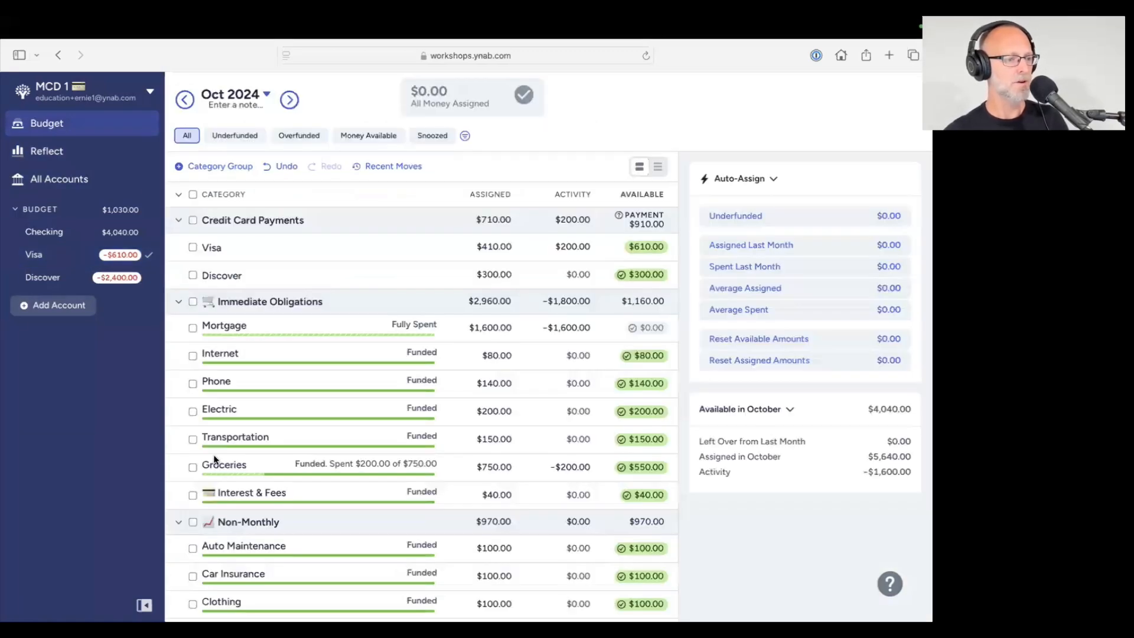
pyautogui.click(190, 466)
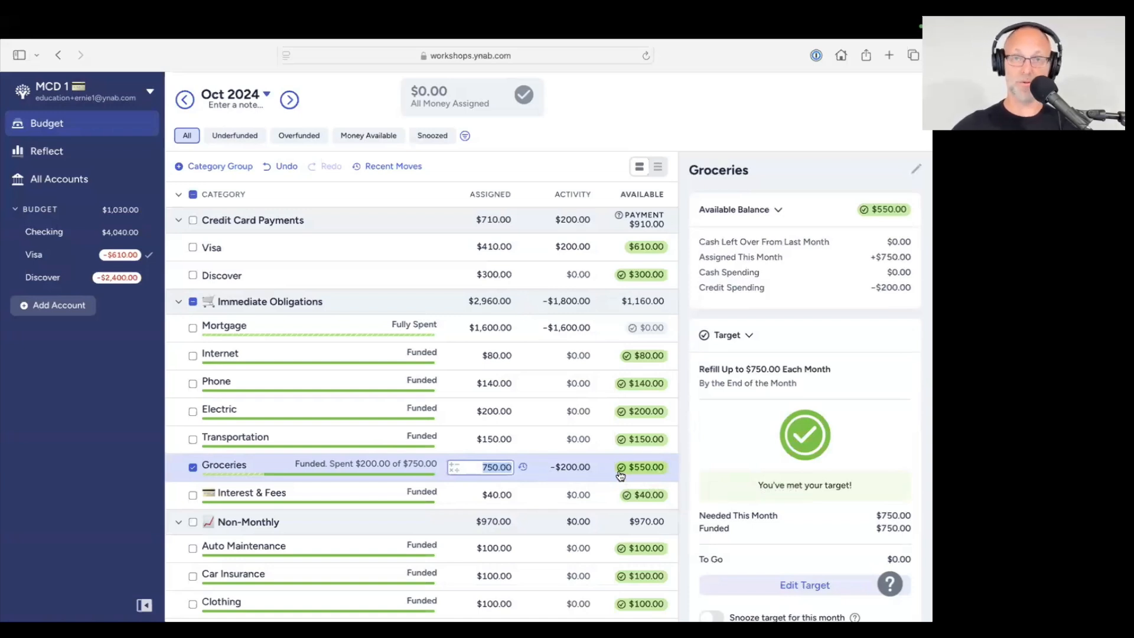
pyautogui.moveTo(620, 476)
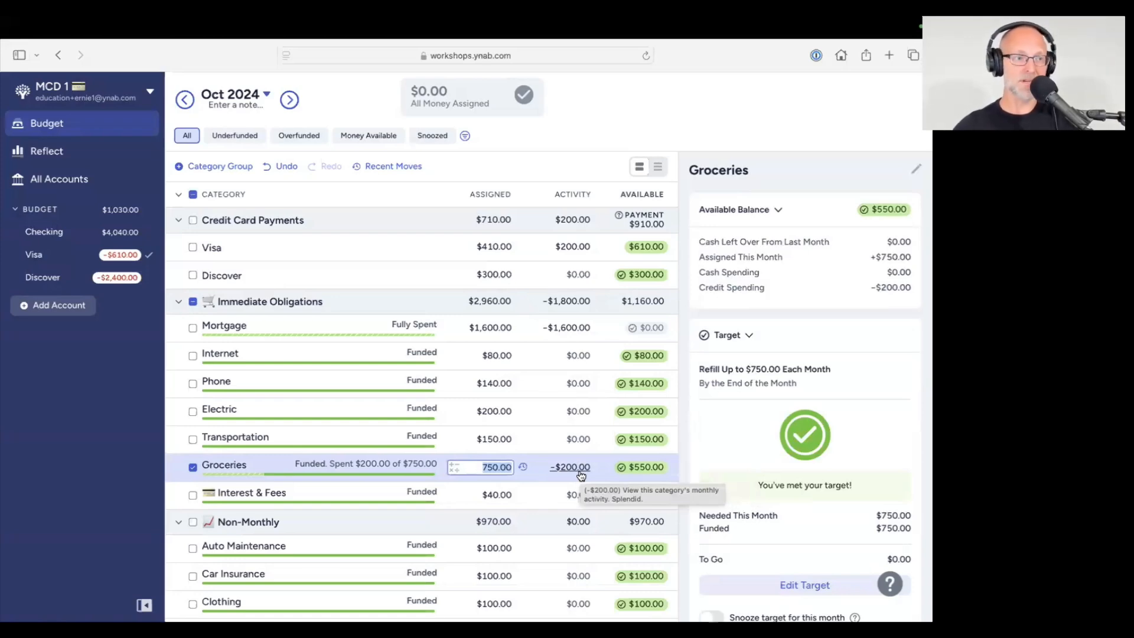
pyautogui.click(193, 248)
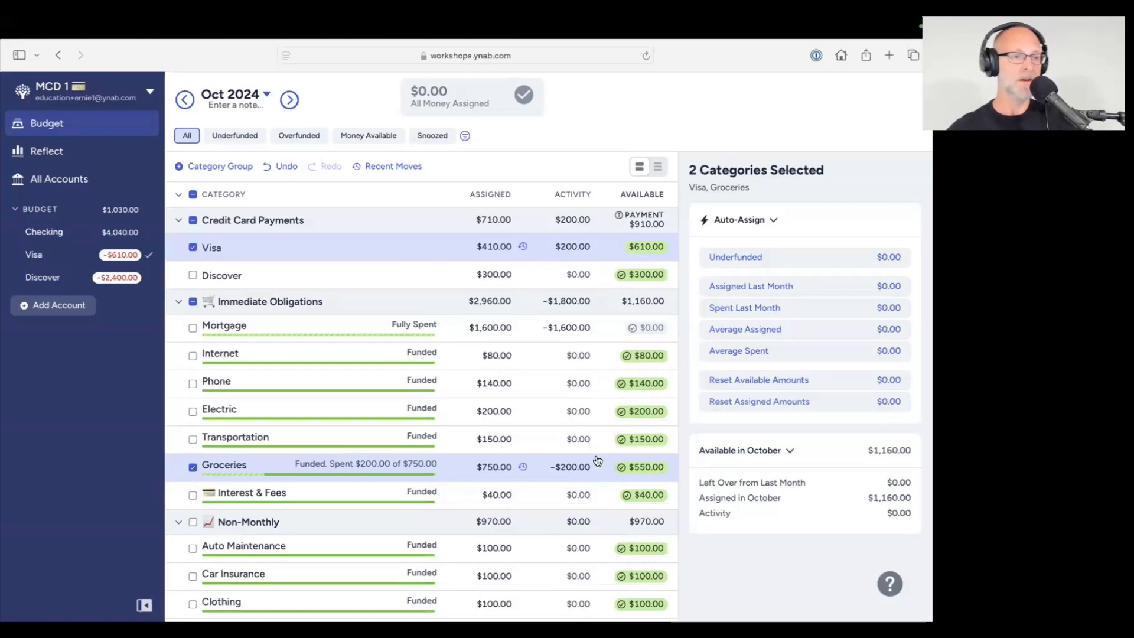
pyautogui.click(193, 475)
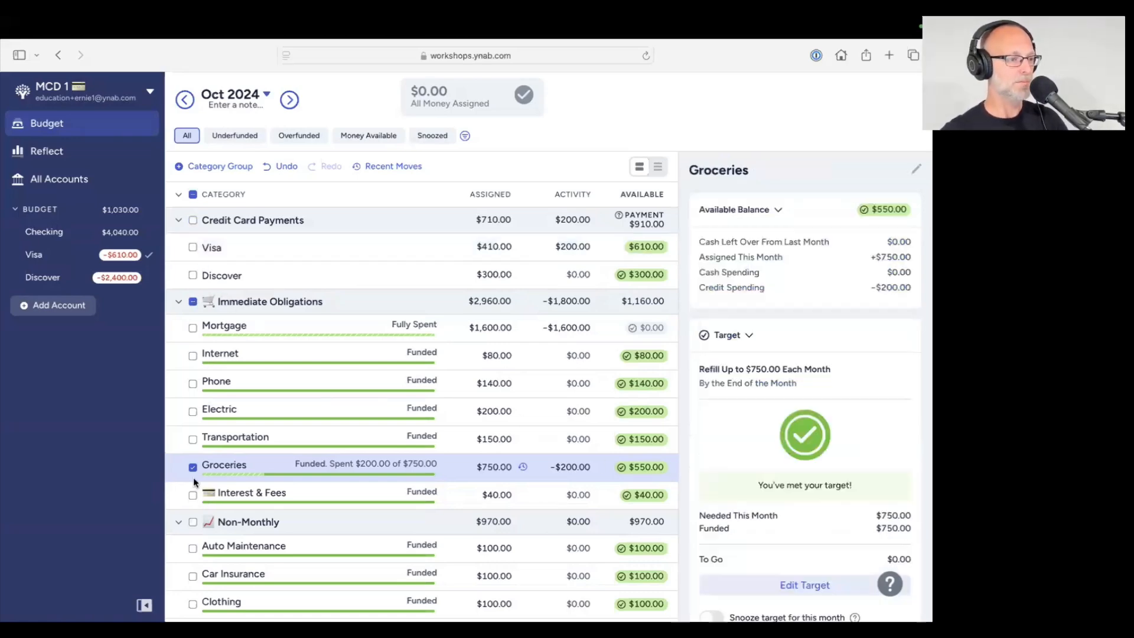
pyautogui.click(189, 465)
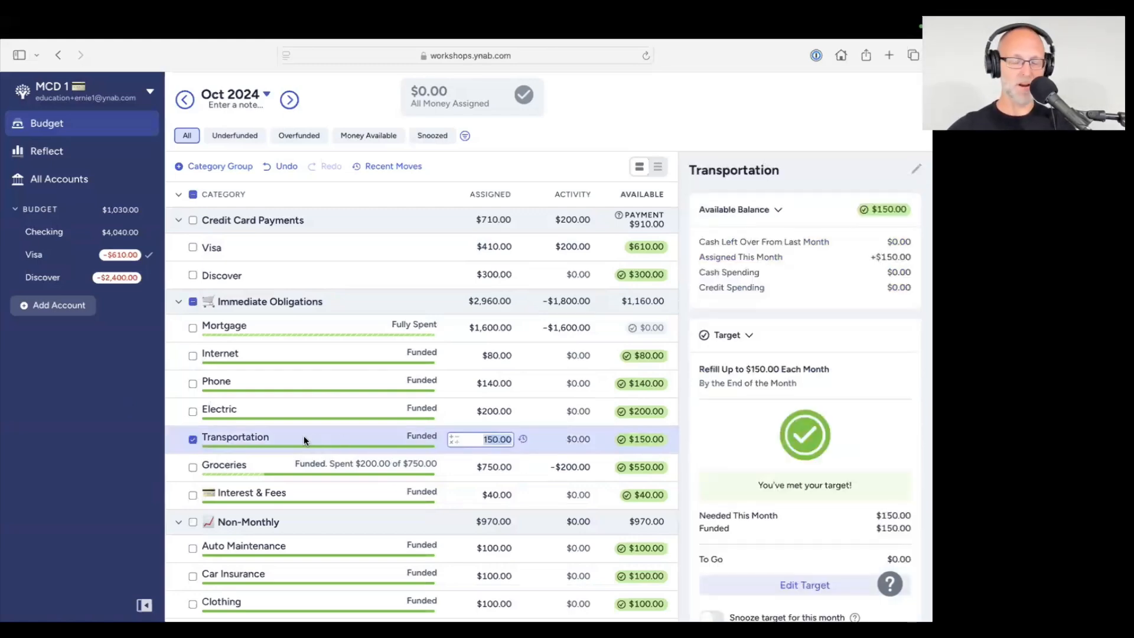
pyautogui.click(193, 438)
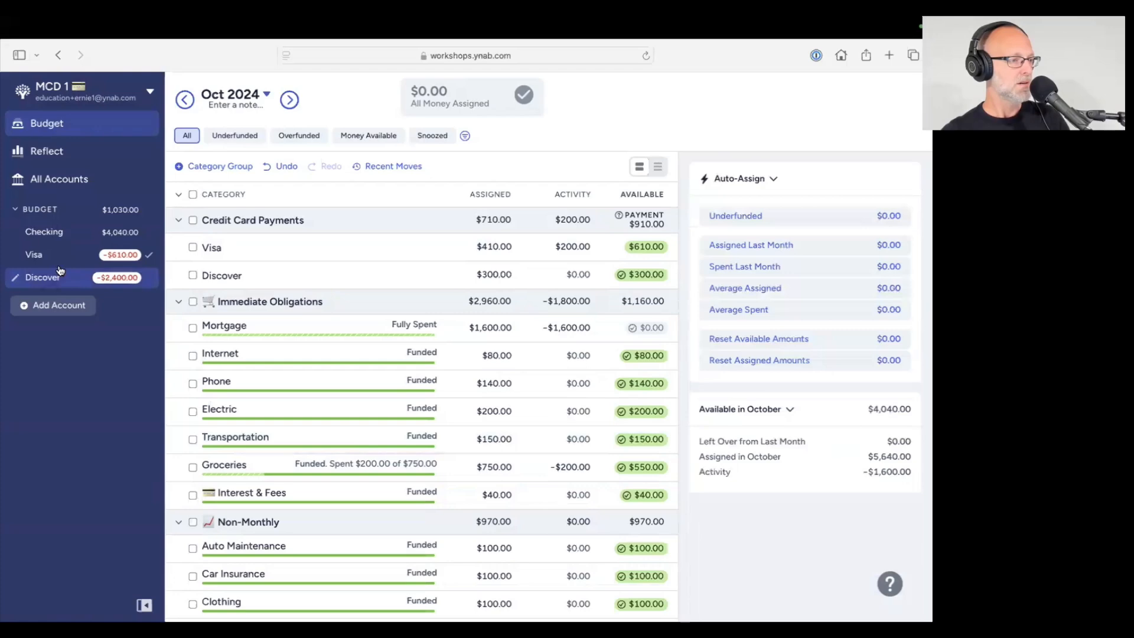
# Record a $40 Costco Gas outflow in the Visa account under the Transportation category, and select the saved transaction
pyautogui.click(52, 259)
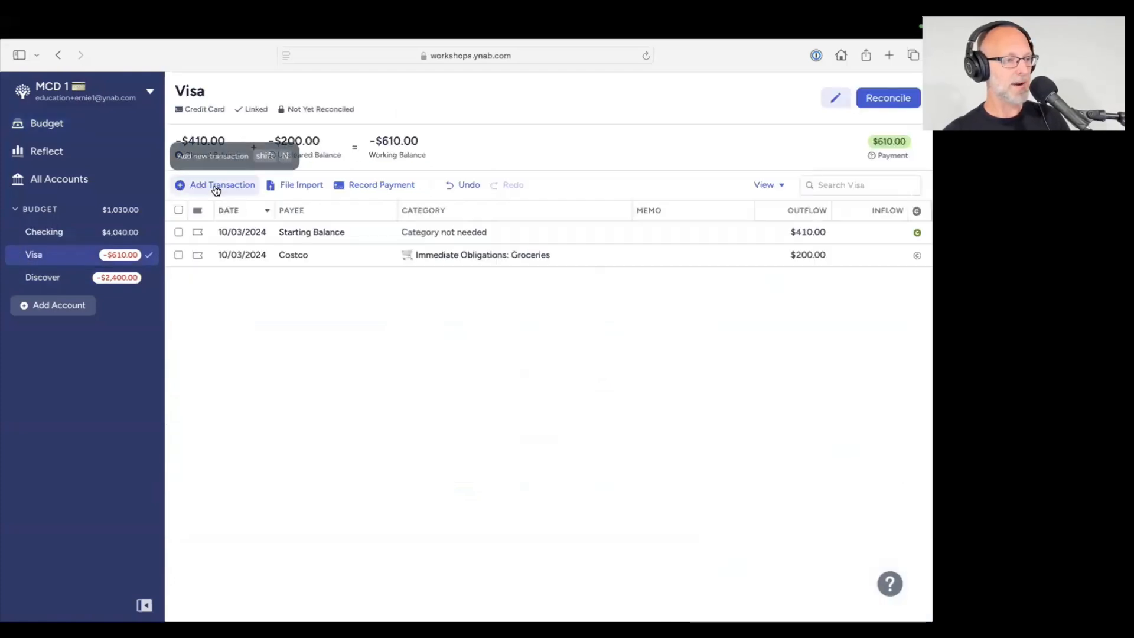
pyautogui.click(216, 188)
pyautogui.click(305, 233)
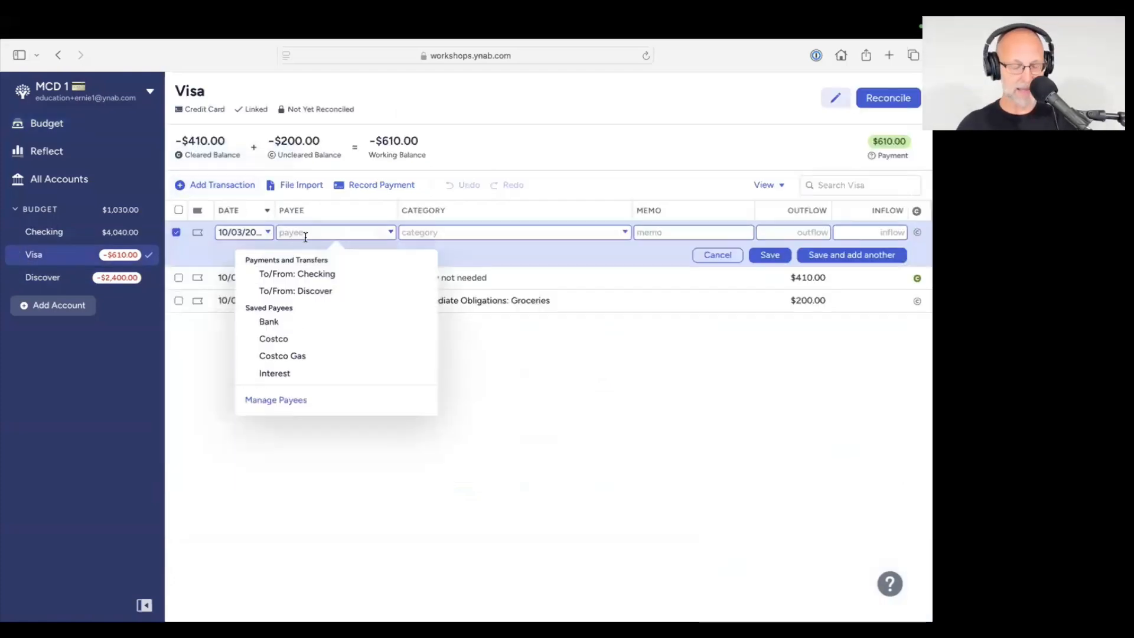
pyautogui.write('Costco')
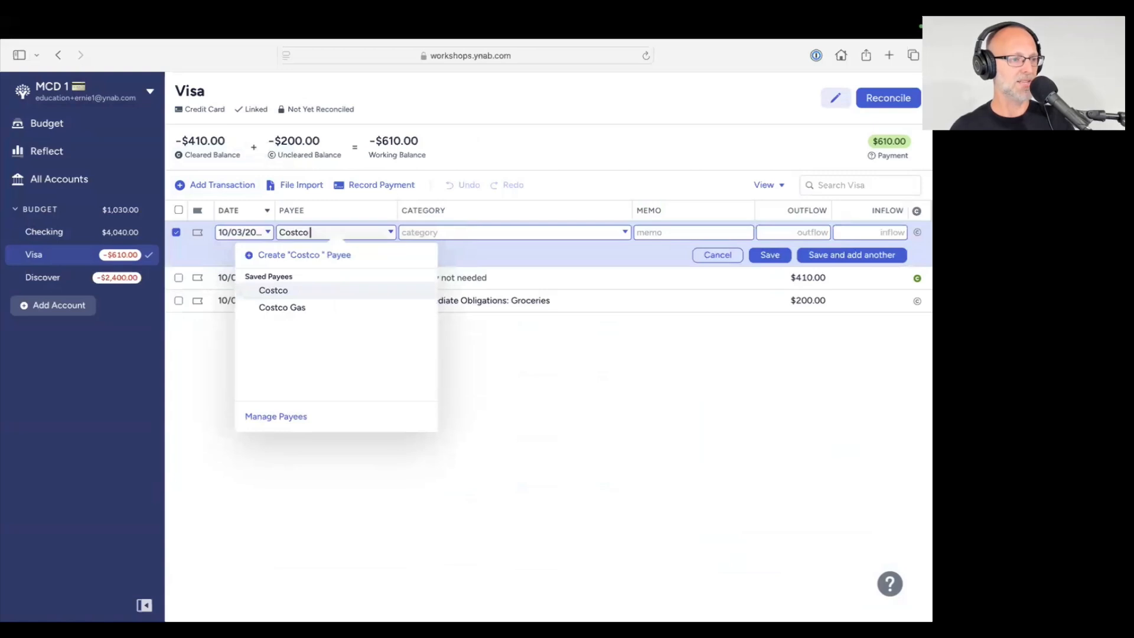
pyautogui.write(' Gas')
pyautogui.press('Tab')
pyautogui.write('tran')
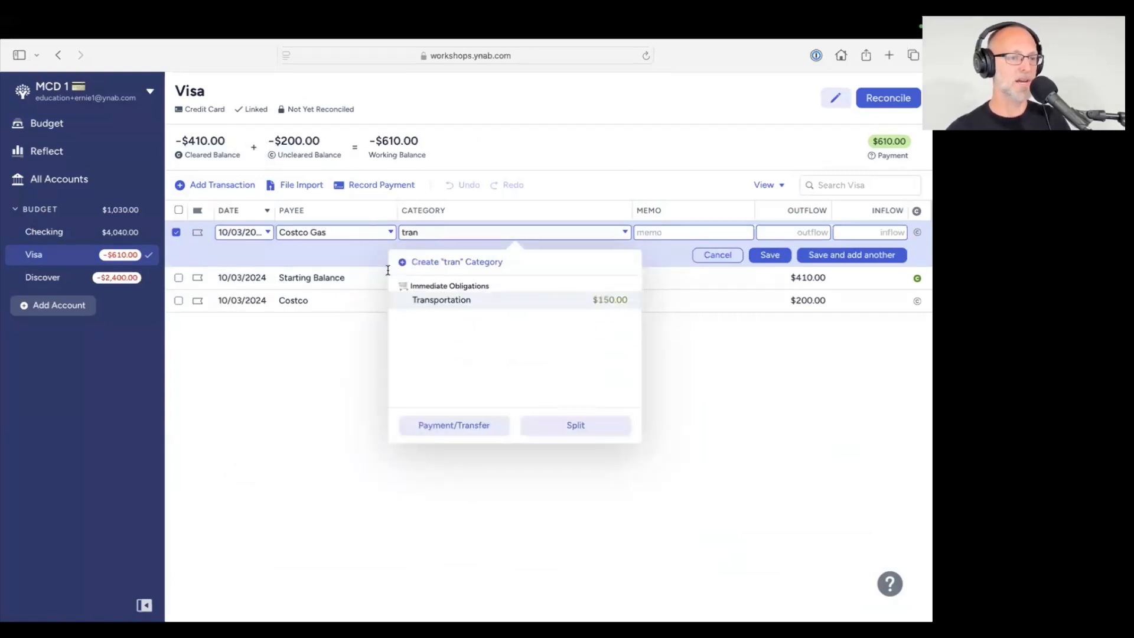
pyautogui.click(534, 300)
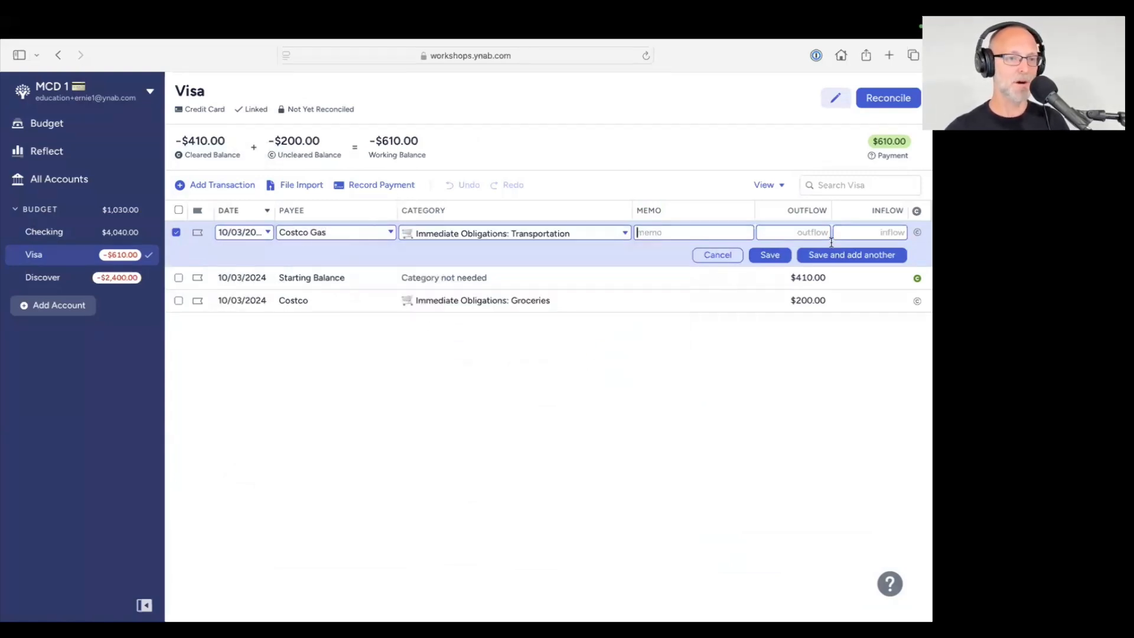
pyautogui.write('40')
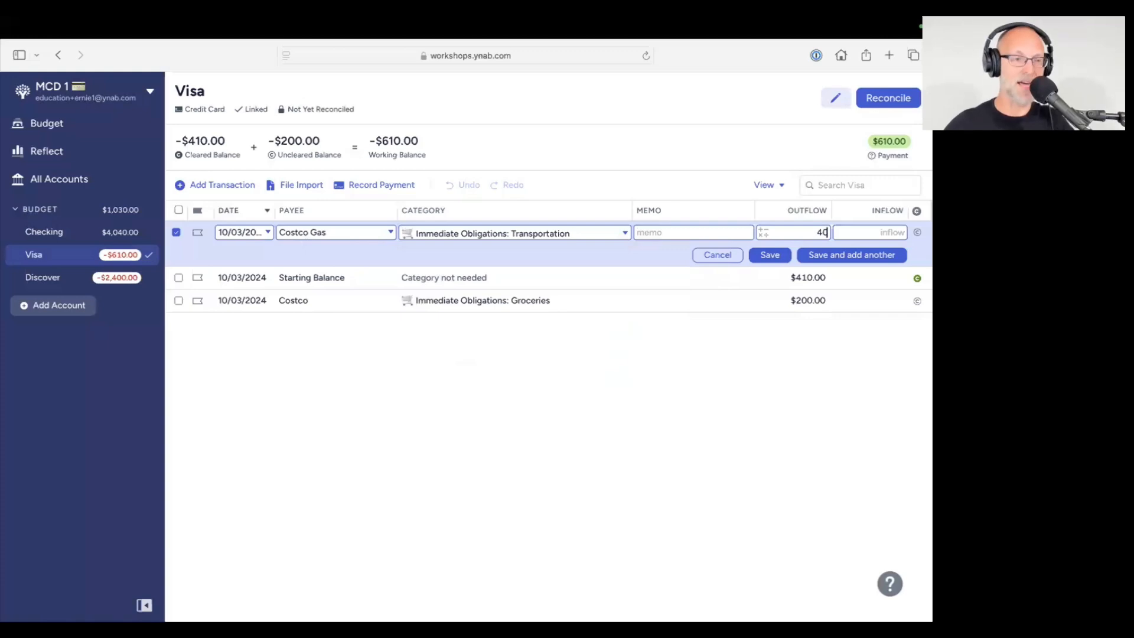
pyautogui.click(775, 255)
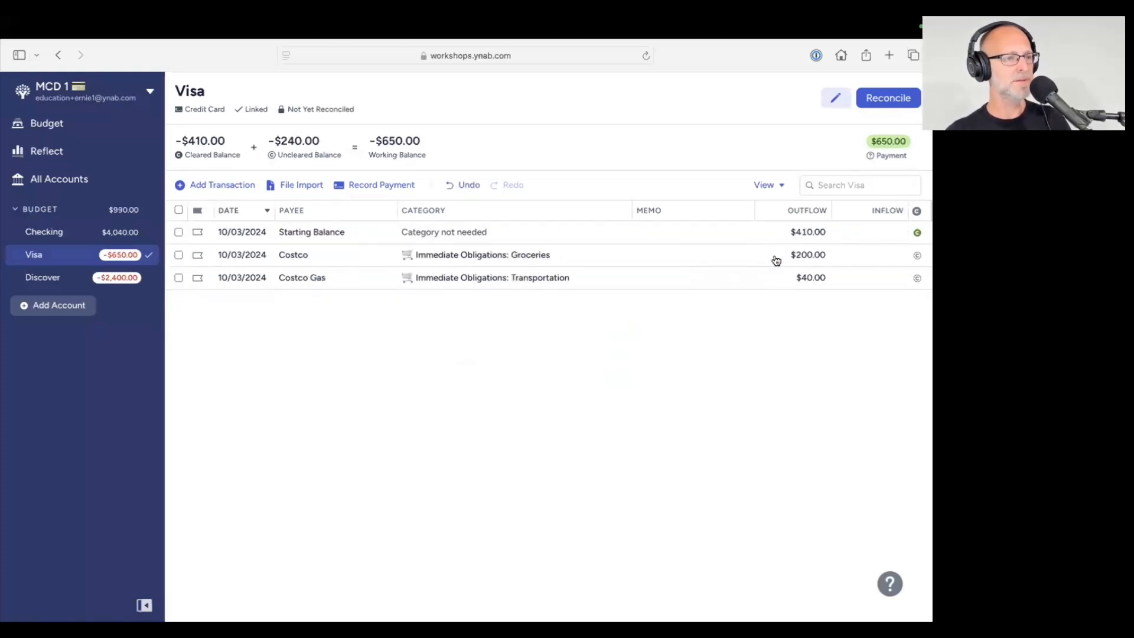
pyautogui.click(179, 277)
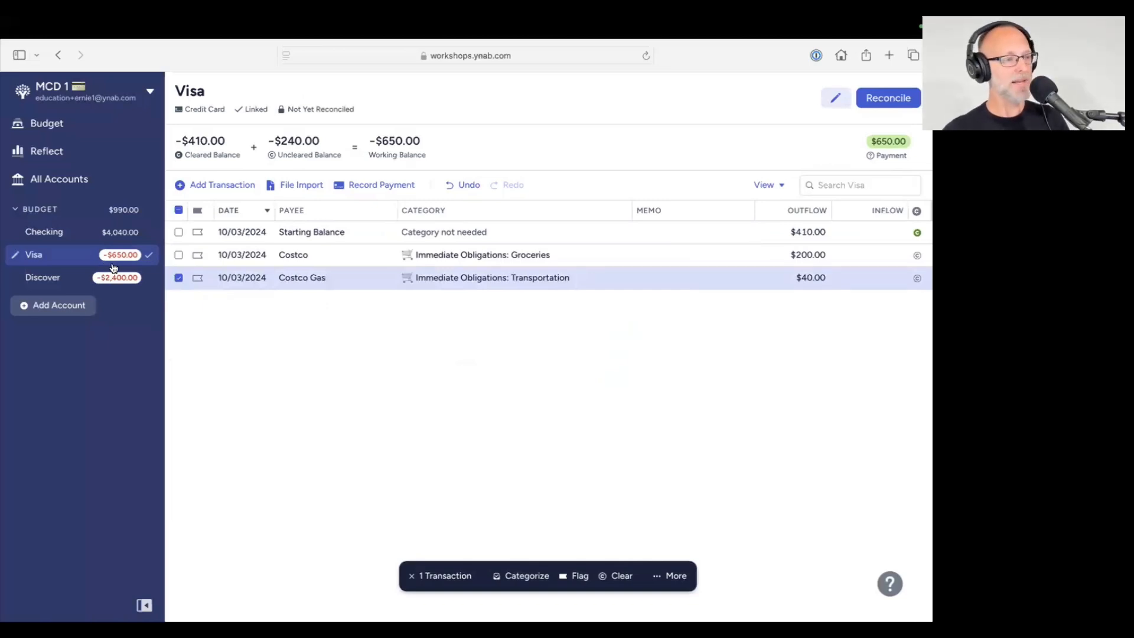
# Compare the Transportation and Visa payment categories' activity and available amounts in the October 2024 budget, and deselect both
pyautogui.click(46, 126)
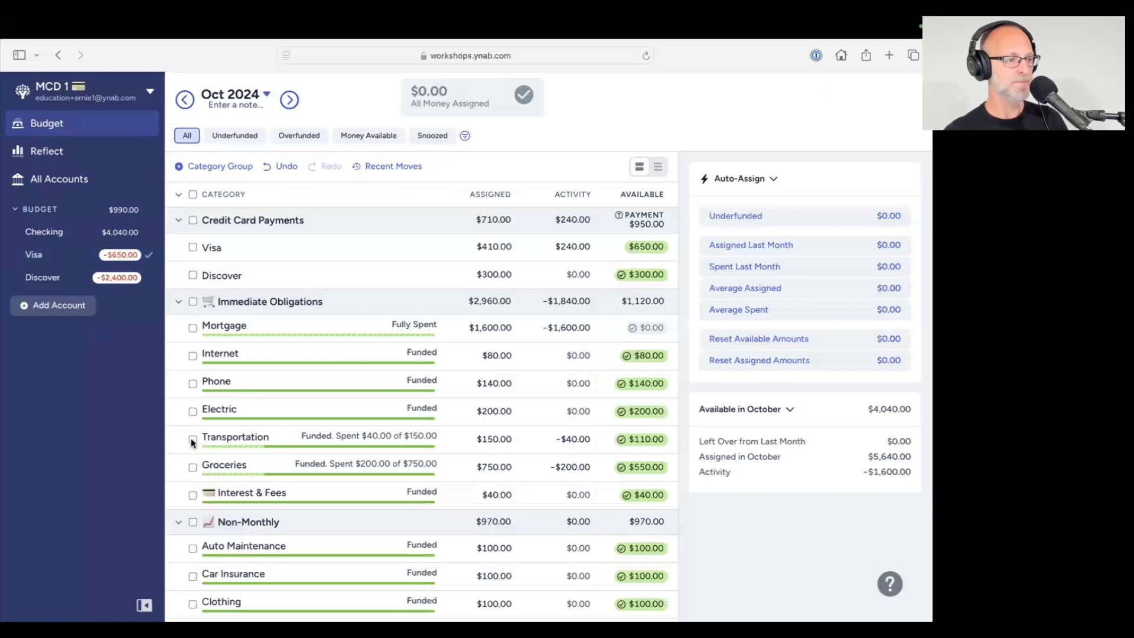
pyautogui.click(511, 438)
pyautogui.scroll(-3, 541, 437)
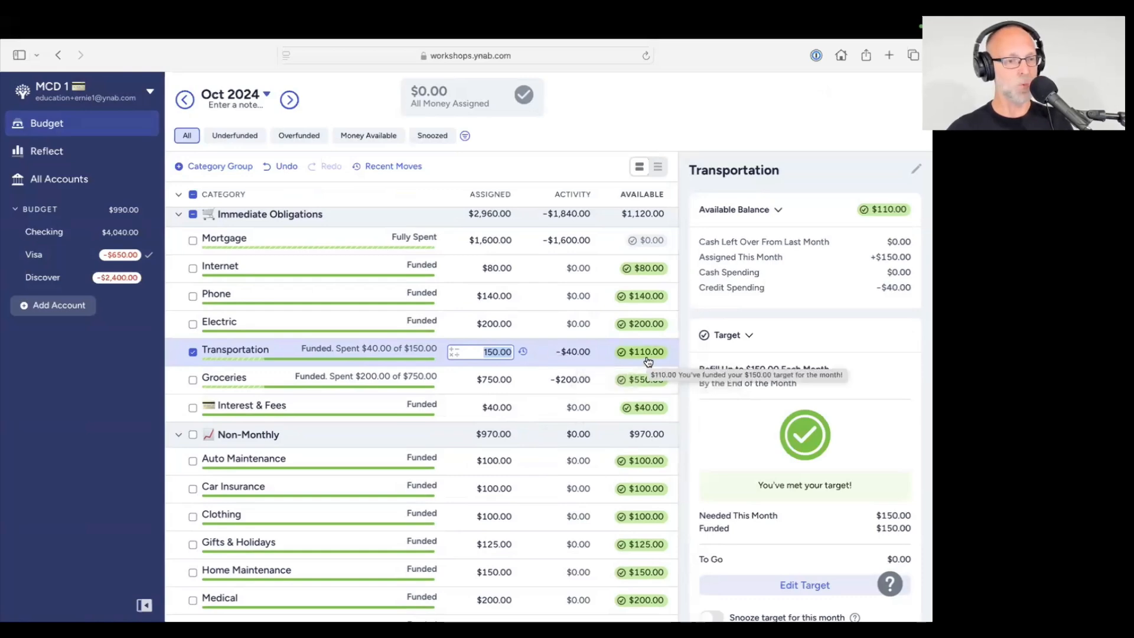
pyautogui.scroll(3, 622, 364)
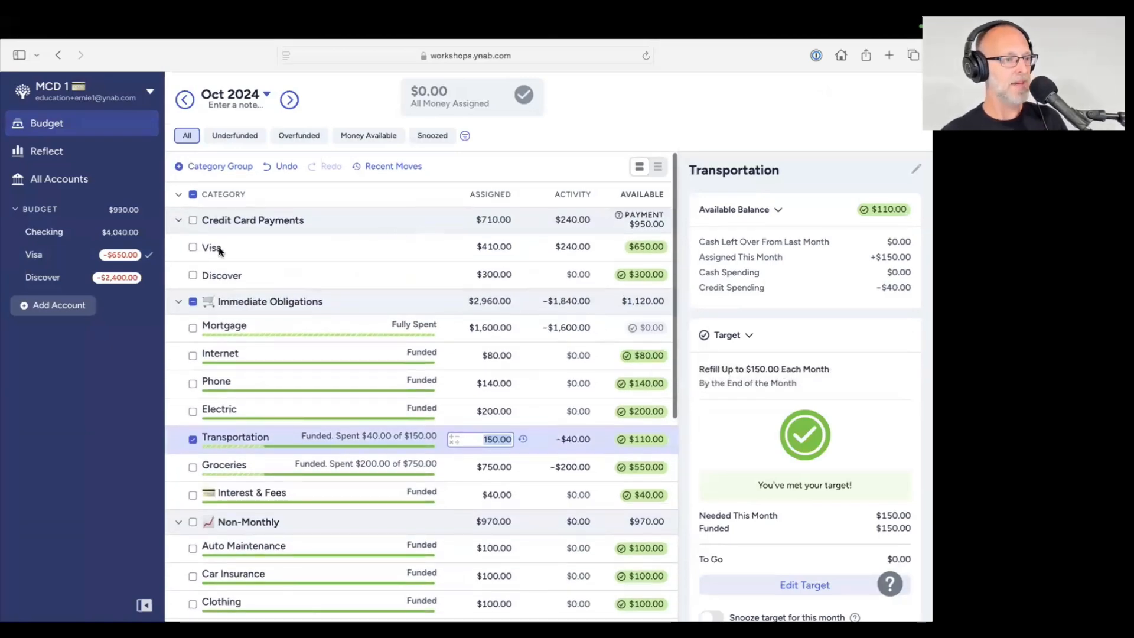
pyautogui.click(192, 247)
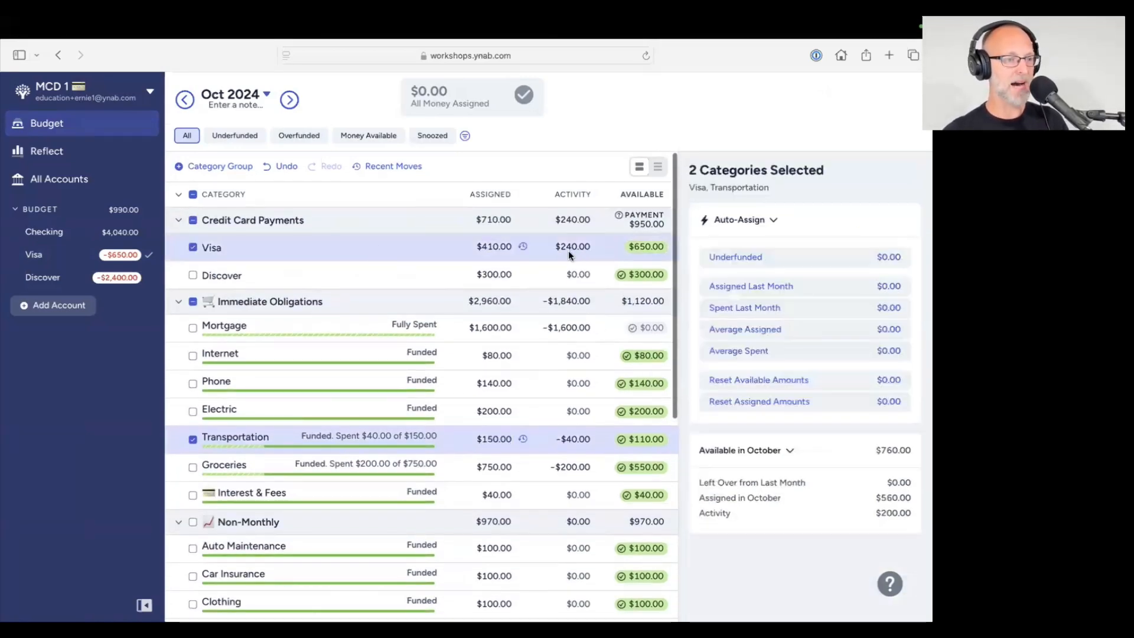
pyautogui.scroll(-1, 562, 257)
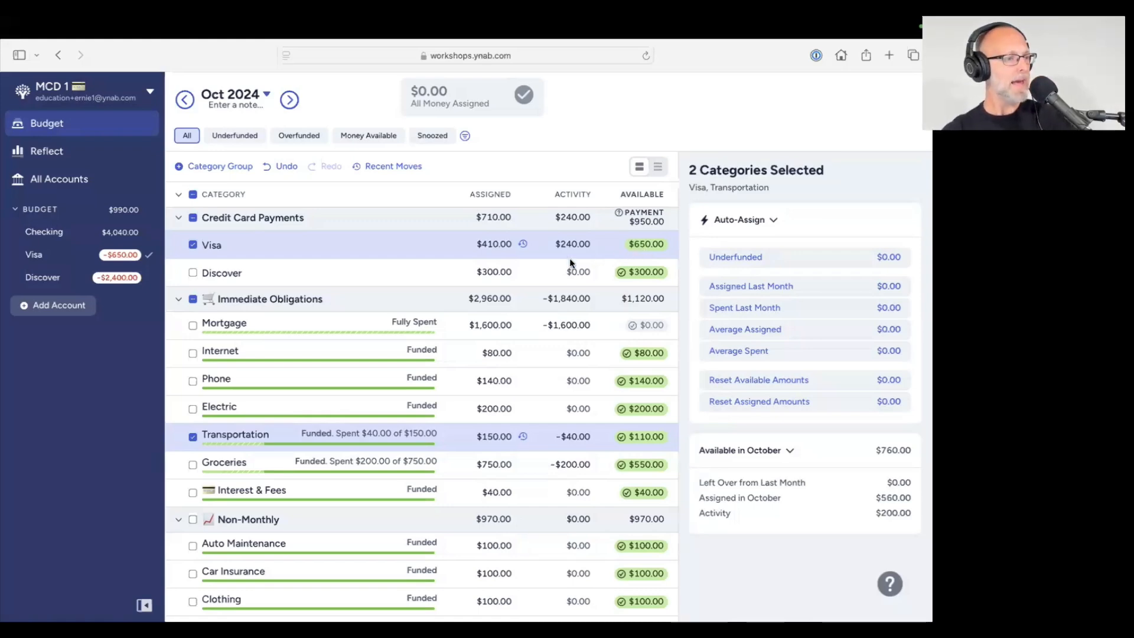
pyautogui.click(194, 244)
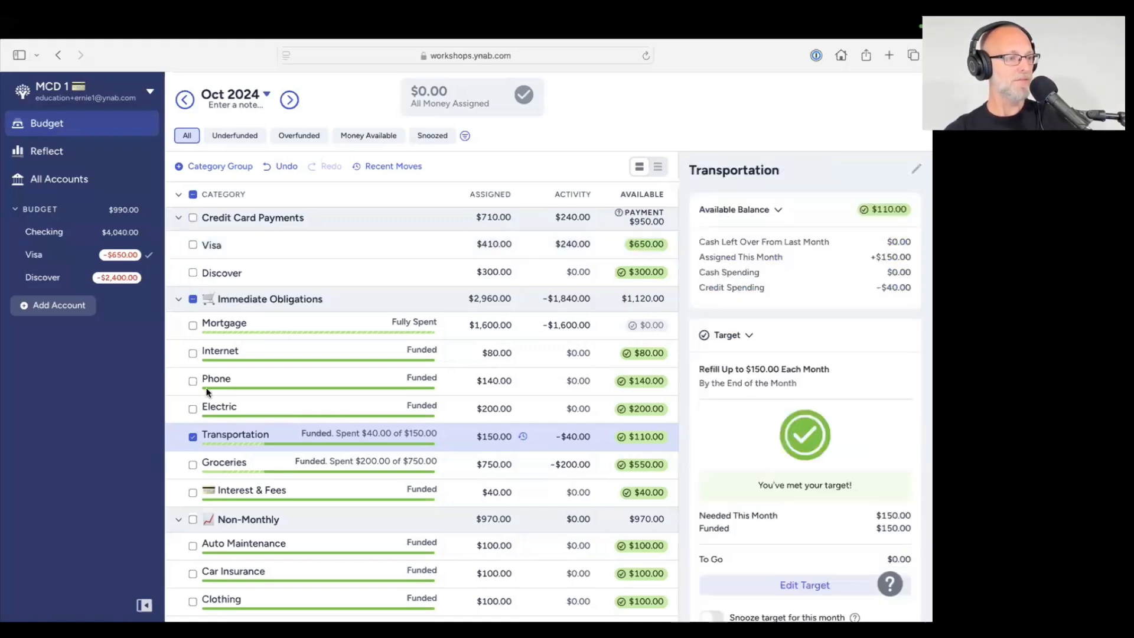
pyautogui.click(194, 436)
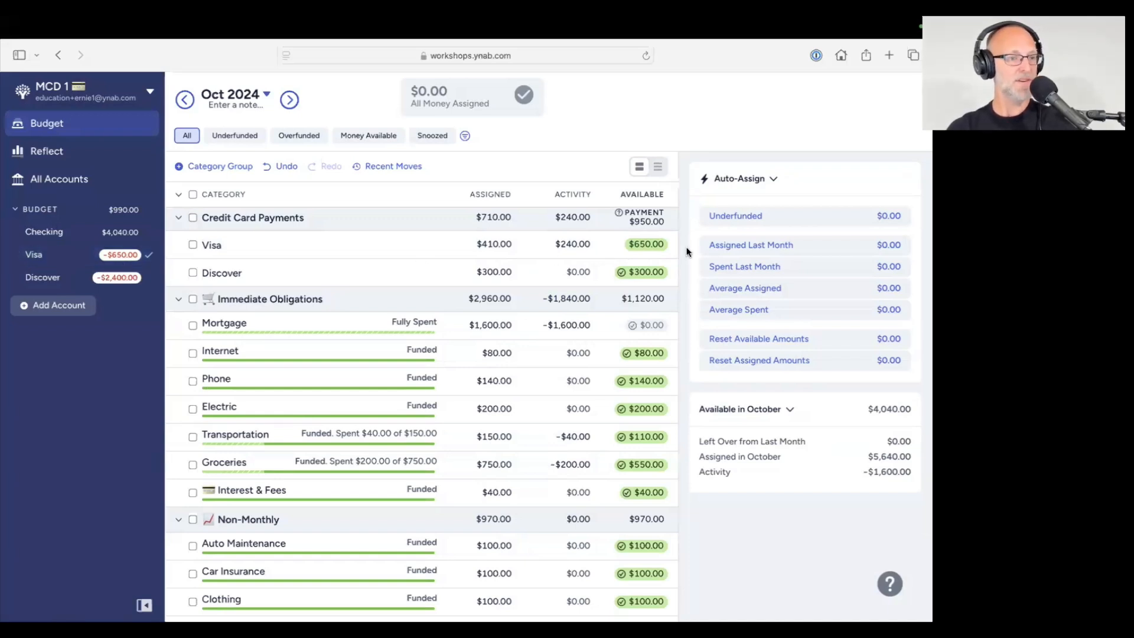
# Review the Visa category's payment details, deselect it, and inspect the Discover category's target and balance details
pyautogui.moveTo(658, 255)
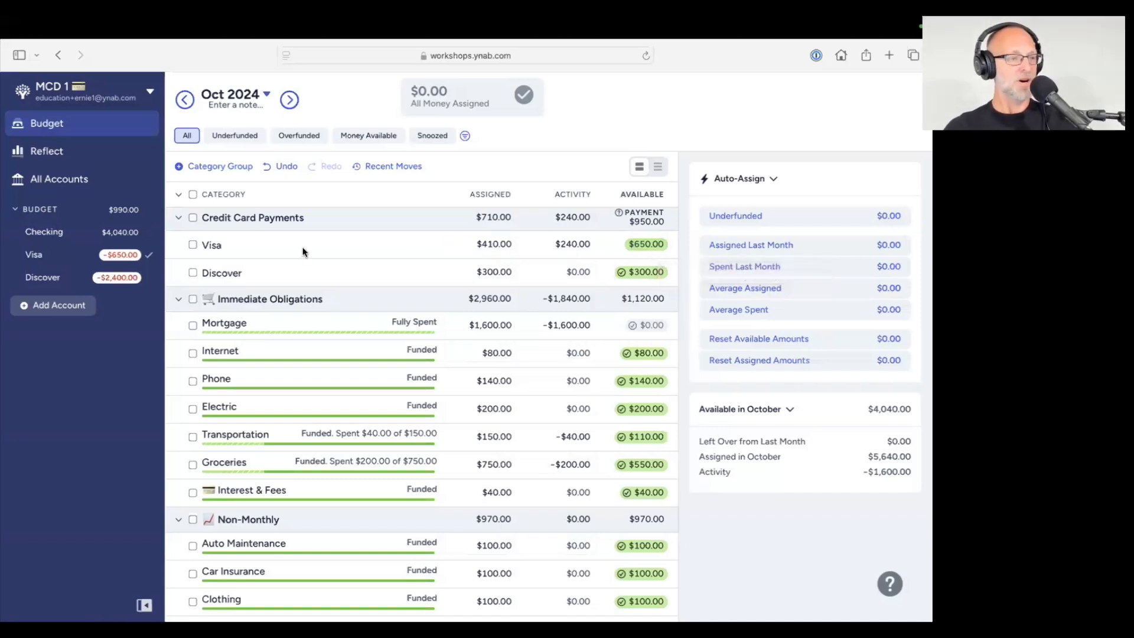
pyautogui.click(192, 245)
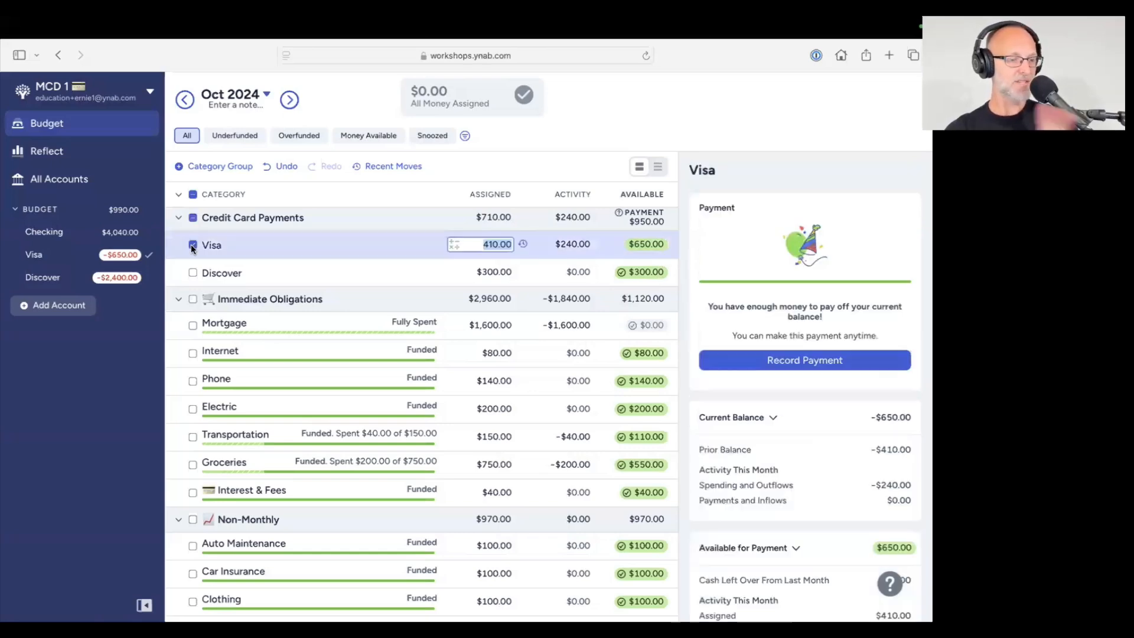
pyautogui.click(192, 247)
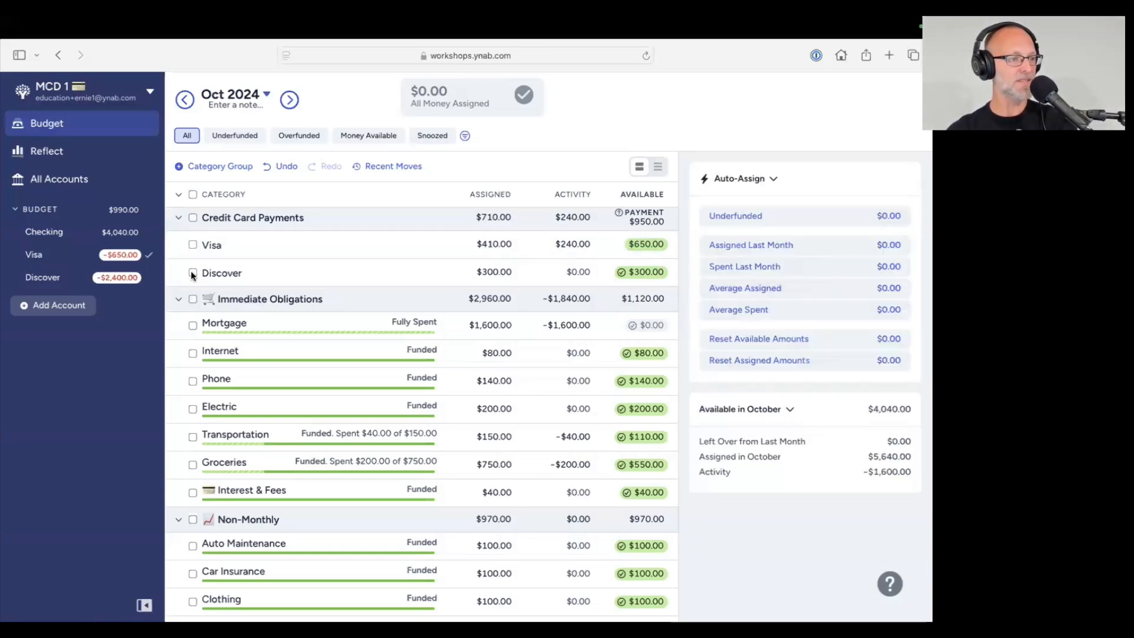
pyautogui.click(189, 272)
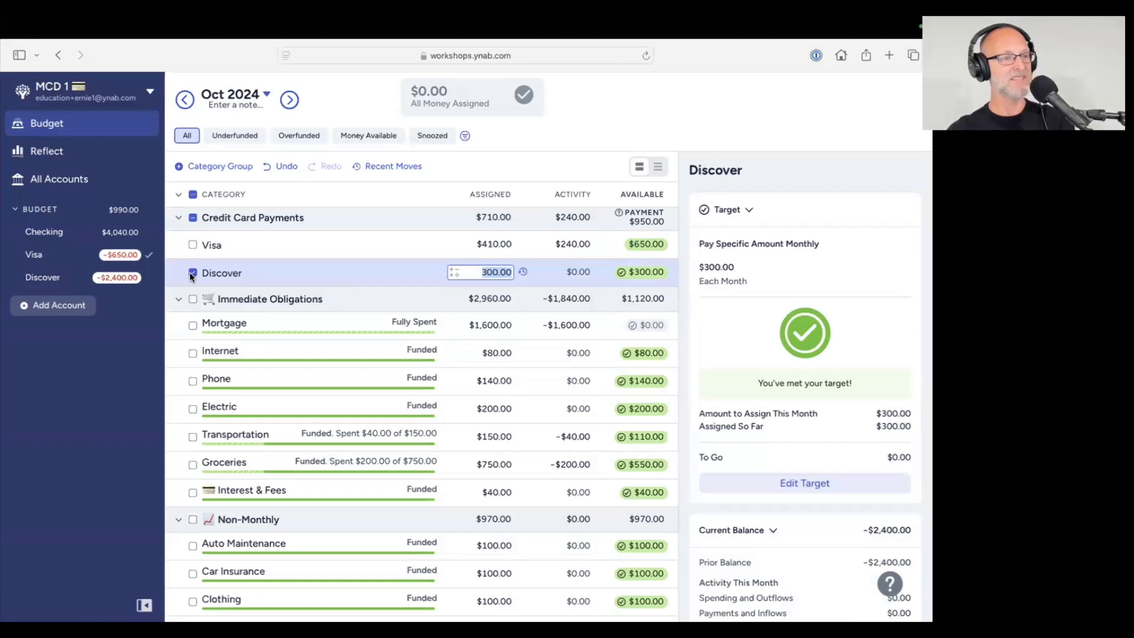
# Deselect the Discover category and record a $650 payment to Visa as an outflow in the Checking account
pyautogui.click(190, 272)
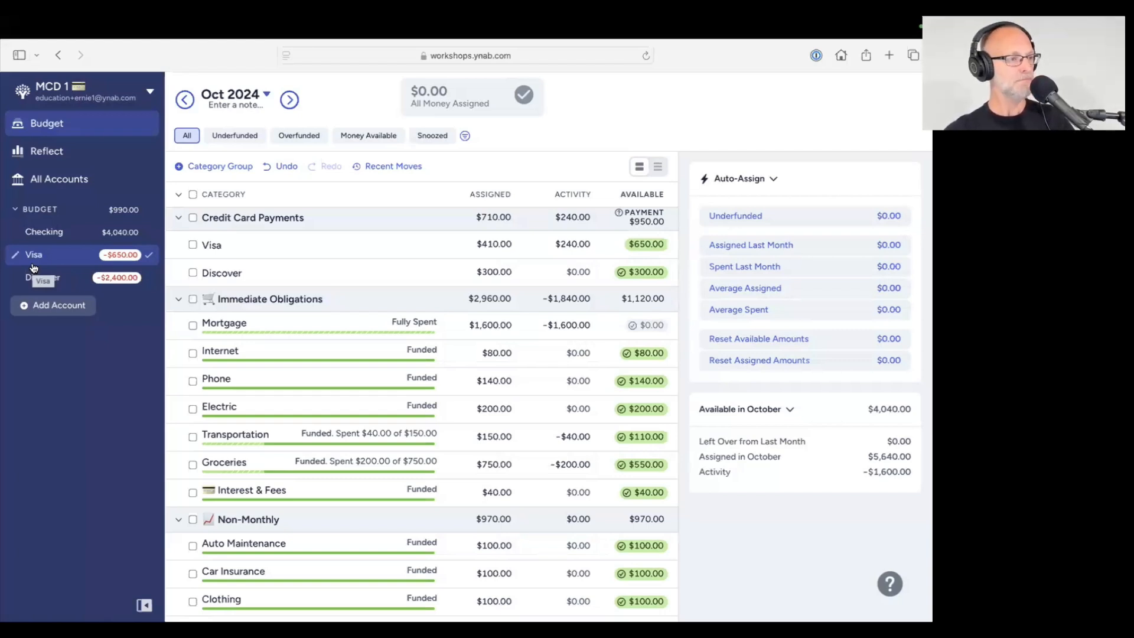
pyautogui.click(43, 234)
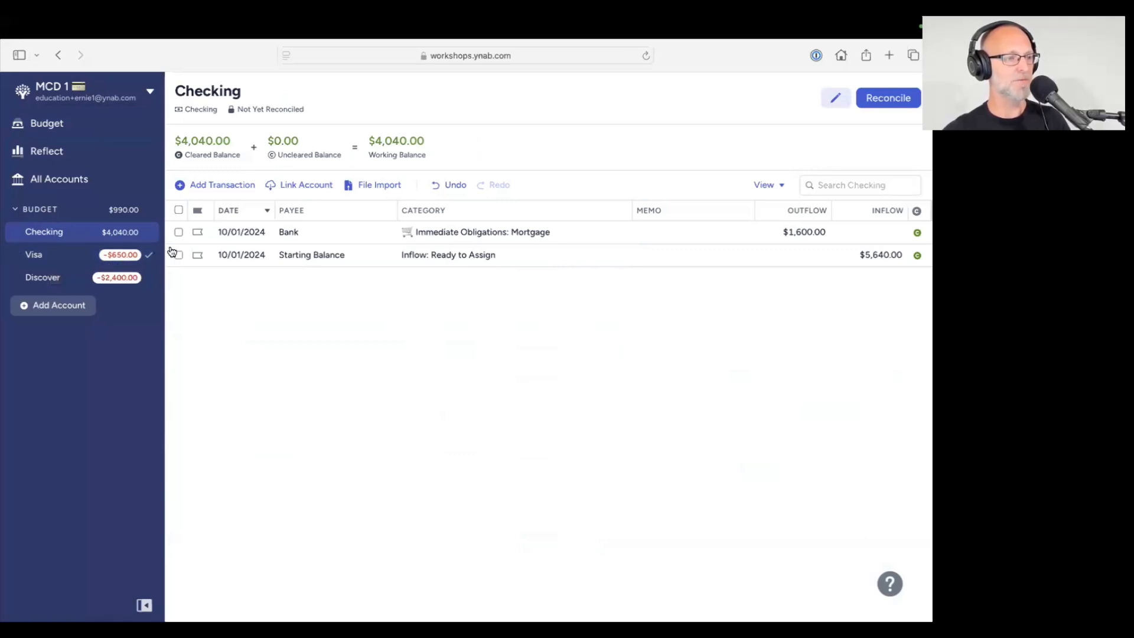
pyautogui.click(226, 191)
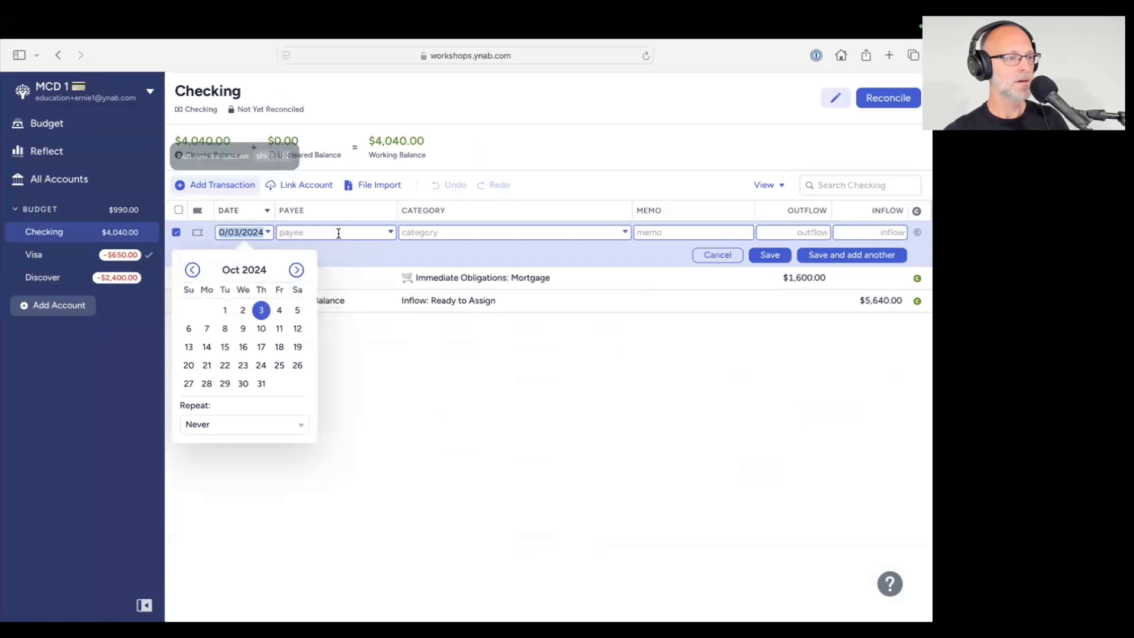
pyautogui.click(319, 233)
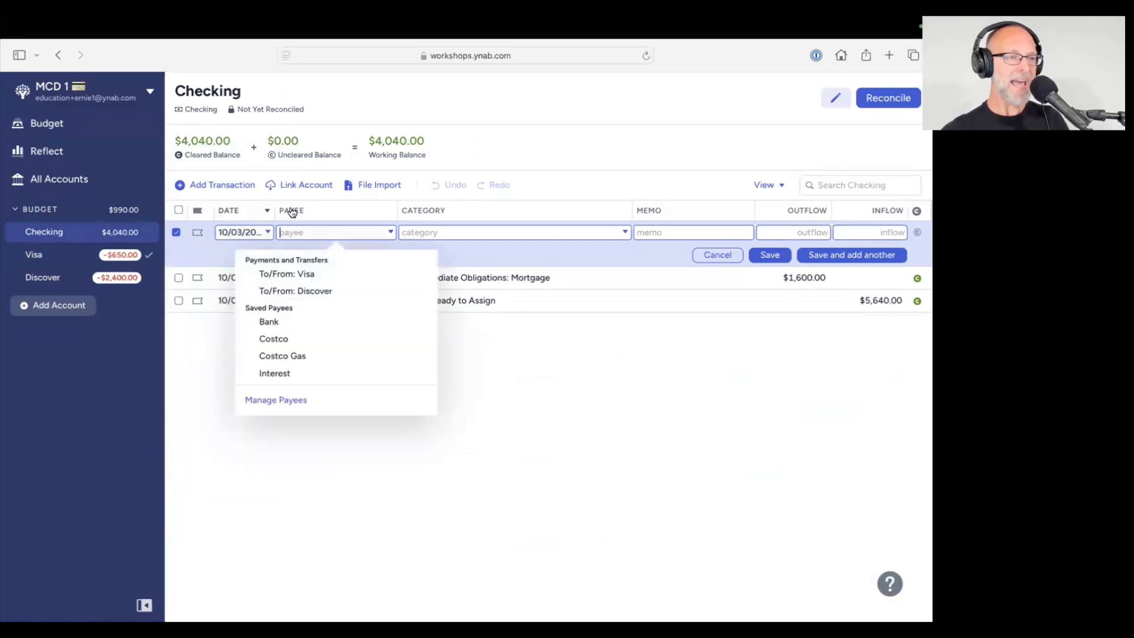
pyautogui.click(323, 274)
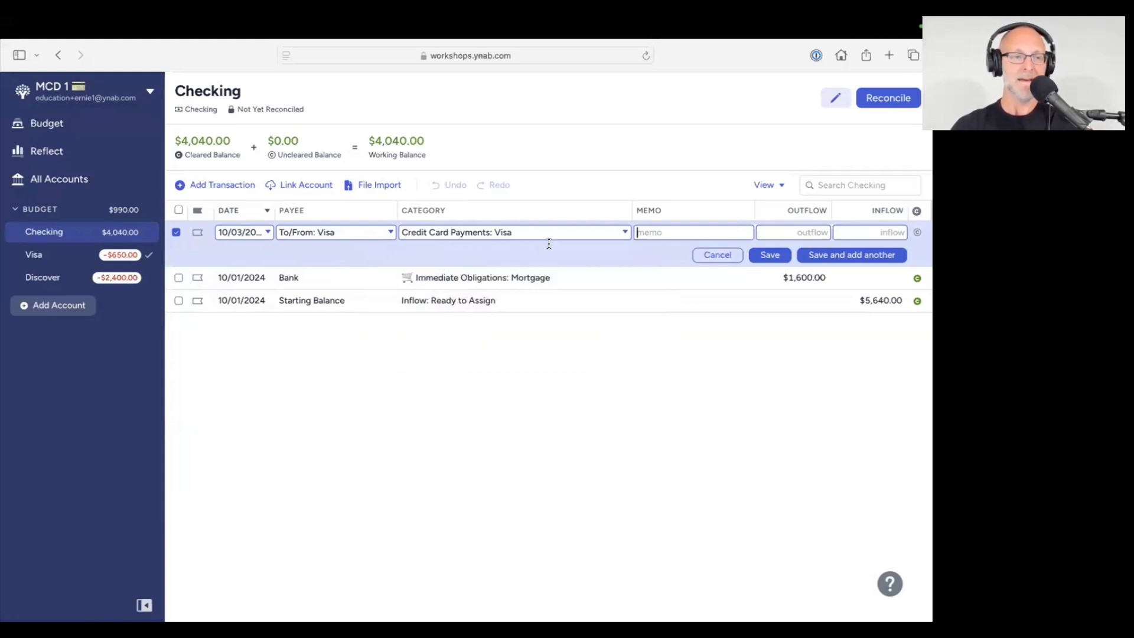
pyautogui.click(786, 231)
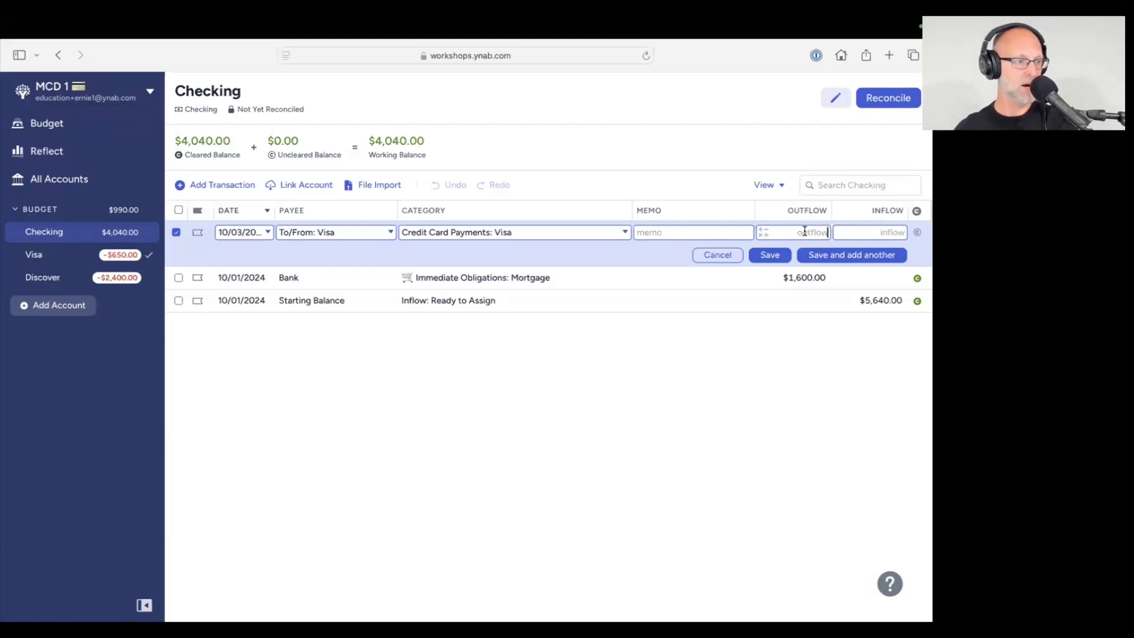
pyautogui.write('650')
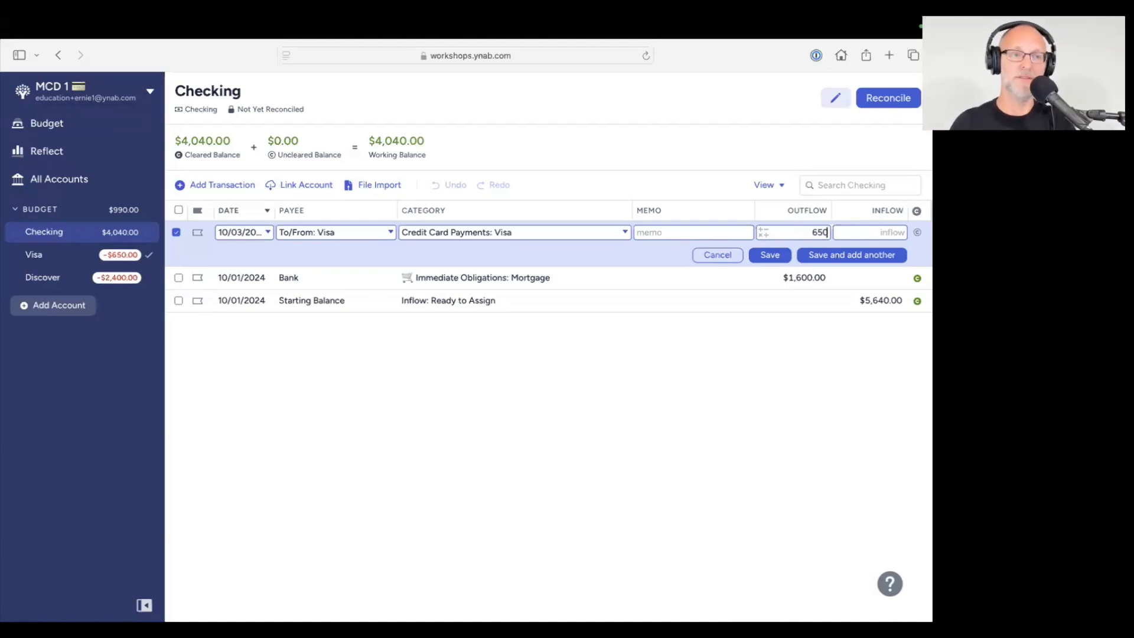
pyautogui.click(770, 255)
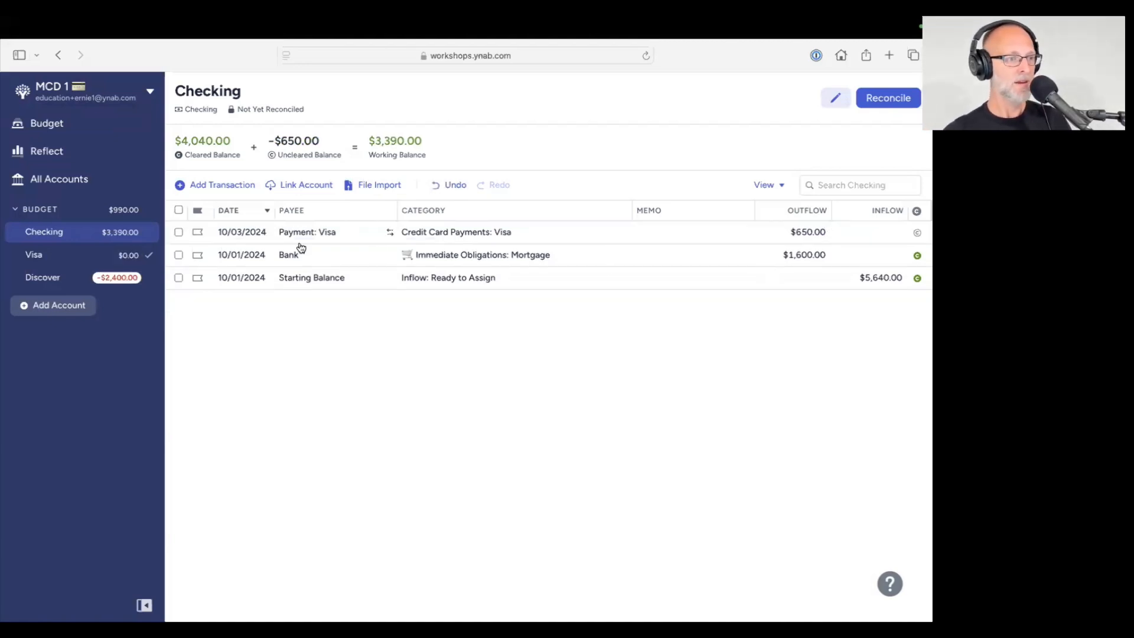
# Check the Visa payment in the Checking and Visa registers, and review the Visa payment category in the October 2024 budget
pyautogui.click(177, 232)
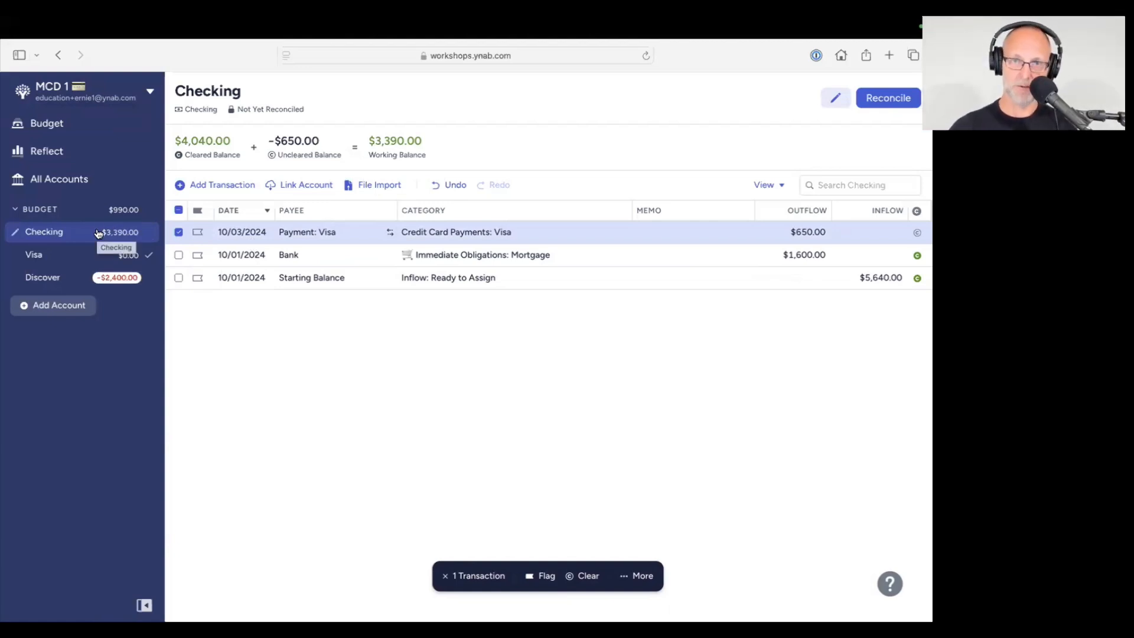
pyautogui.click(43, 257)
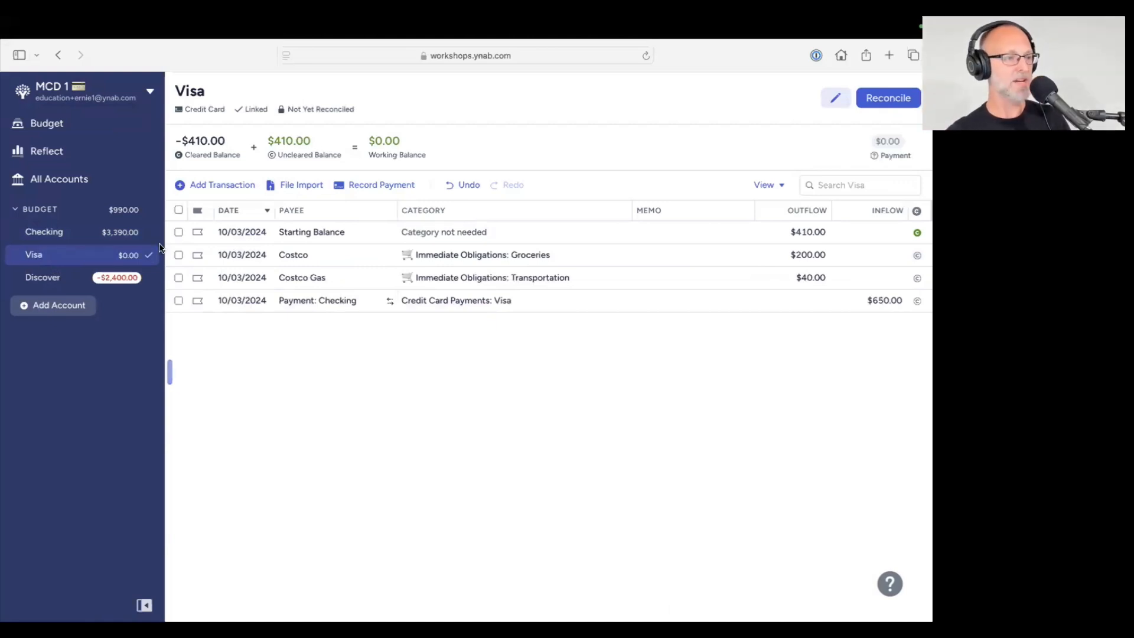
pyautogui.click(178, 300)
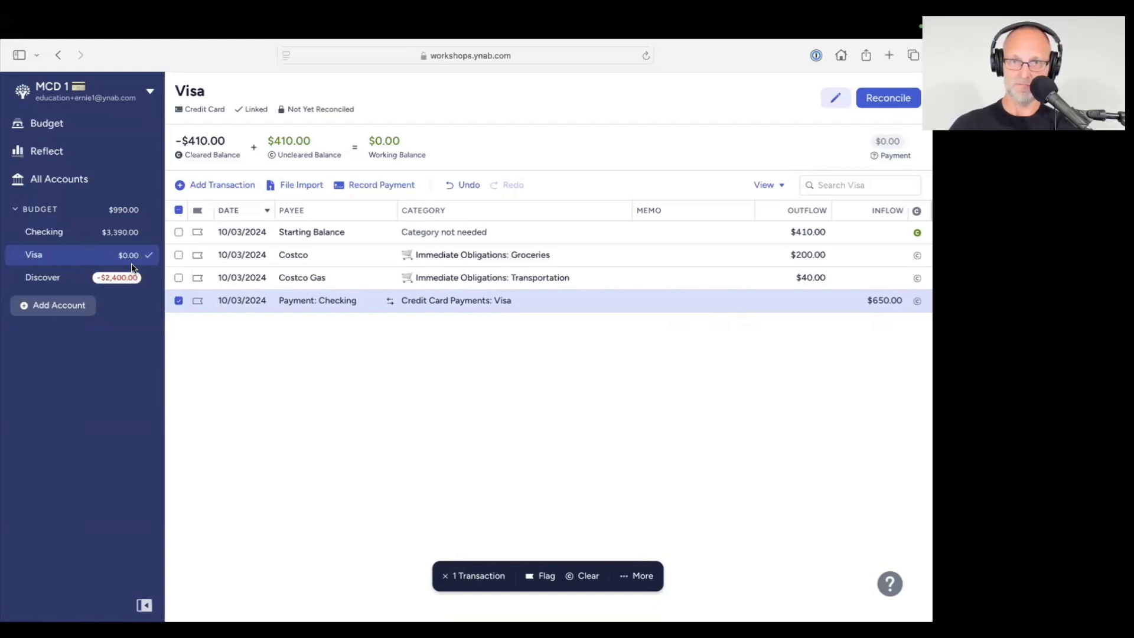
pyautogui.click(65, 127)
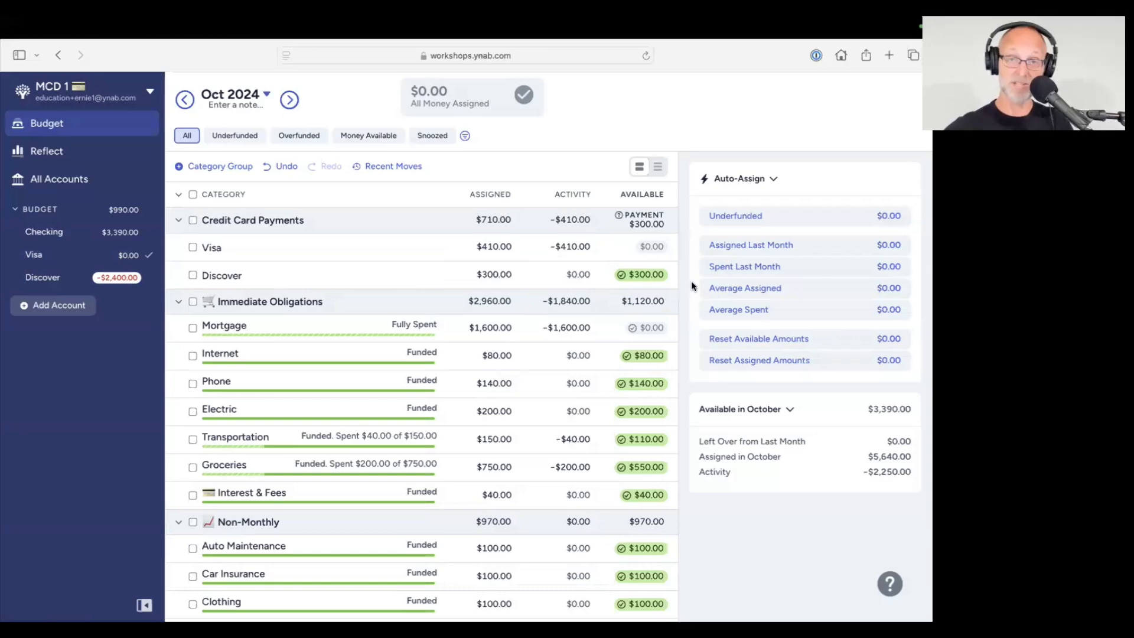
# Record a $300 payment from Checking in the Discover account
pyautogui.click(52, 279)
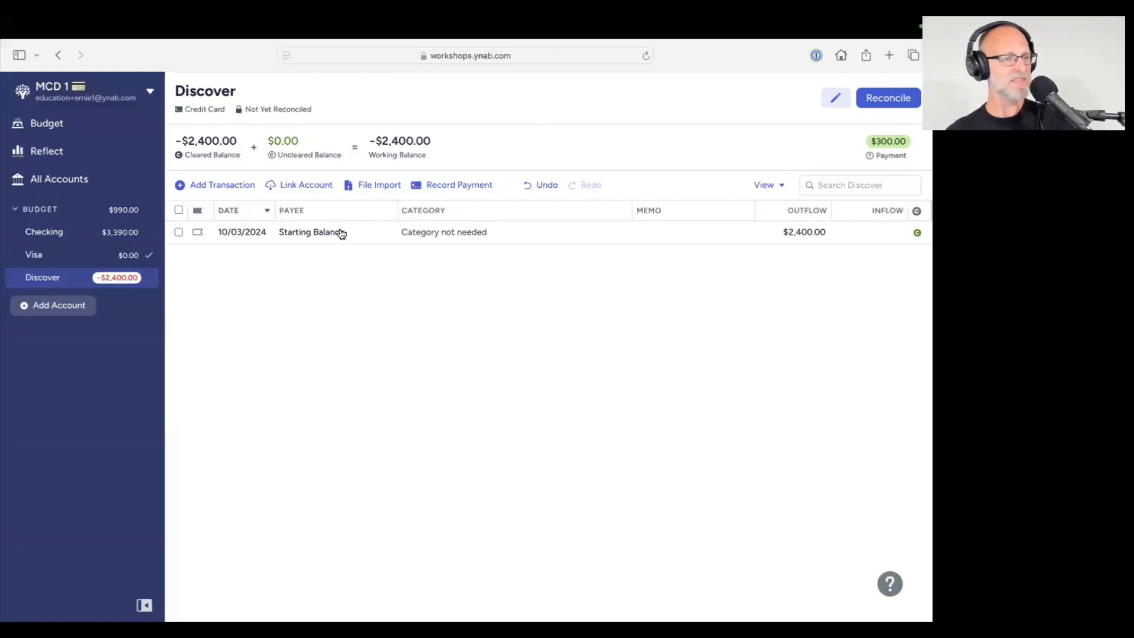
pyautogui.click(476, 191)
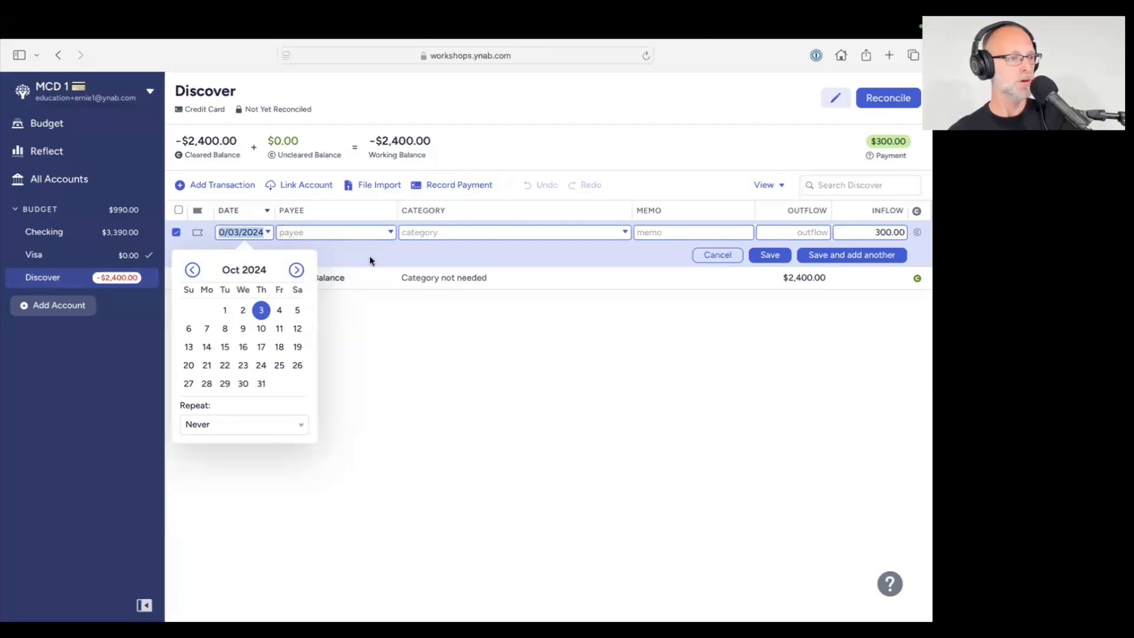
pyautogui.click(323, 233)
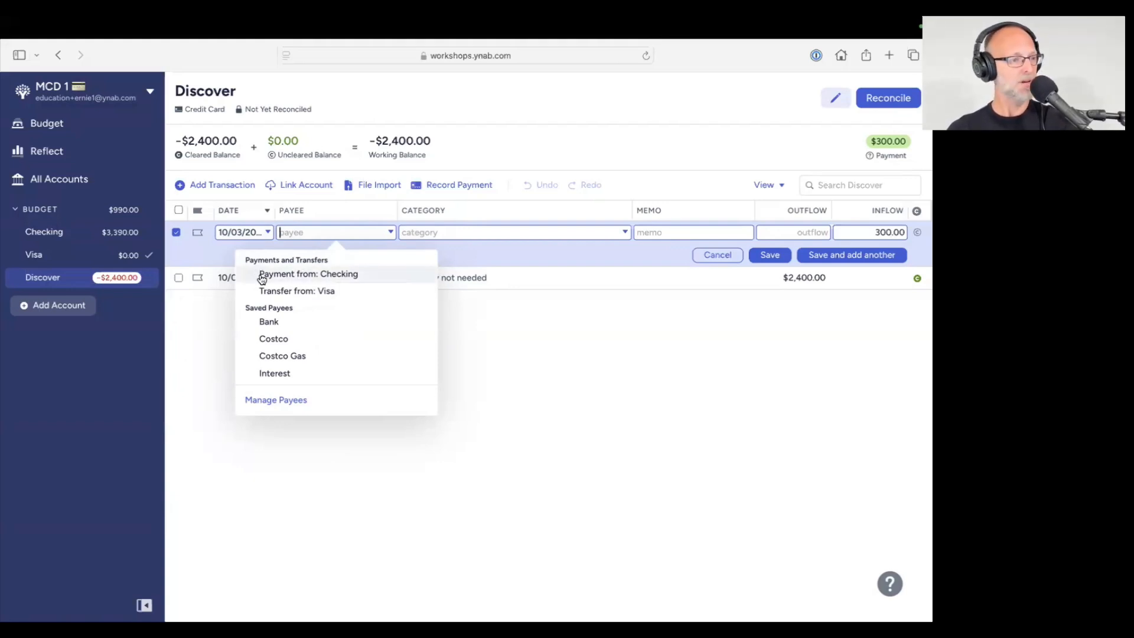
pyautogui.click(304, 275)
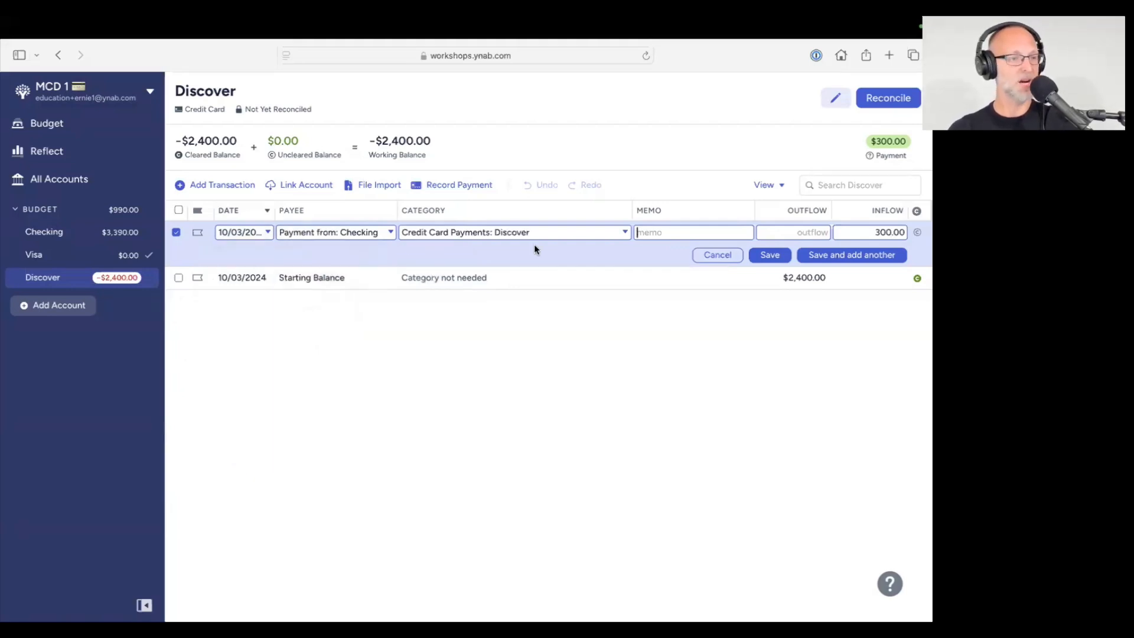
pyautogui.click(770, 255)
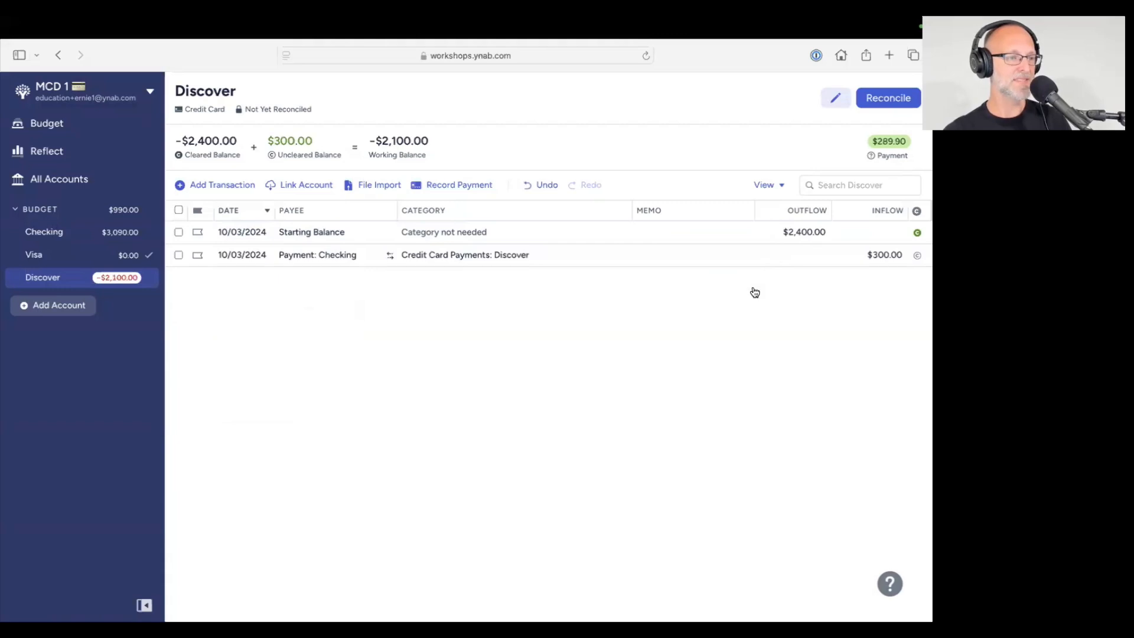
# Check the Discover payment in the Discover and Checking registers, and review the Discover category's details in the October 2024 budget
pyautogui.click(178, 255)
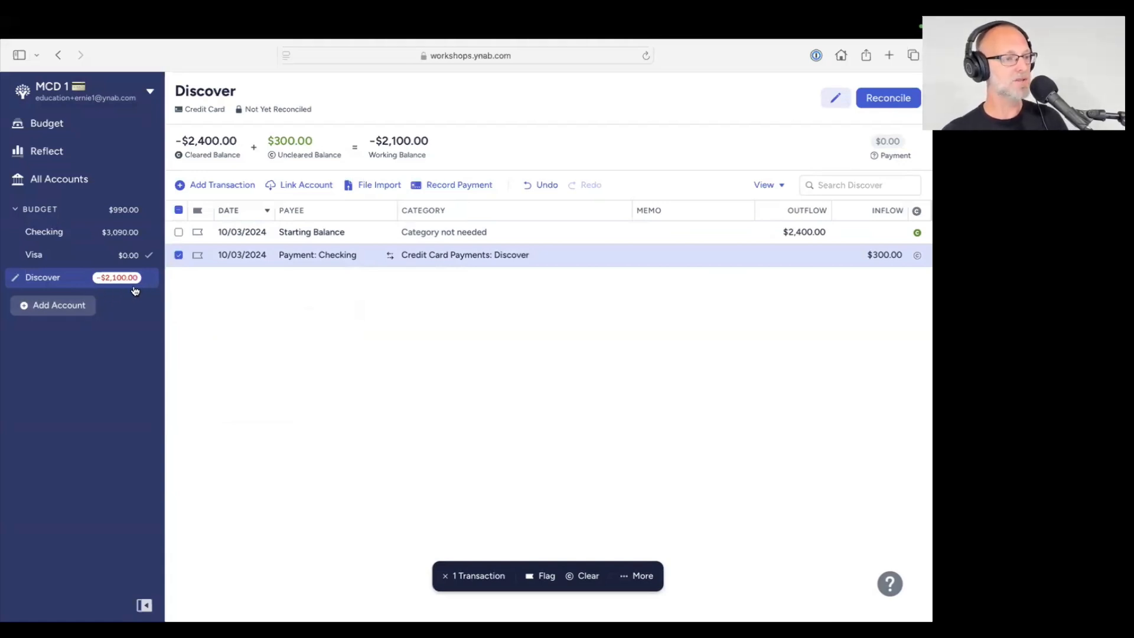
pyautogui.click(62, 233)
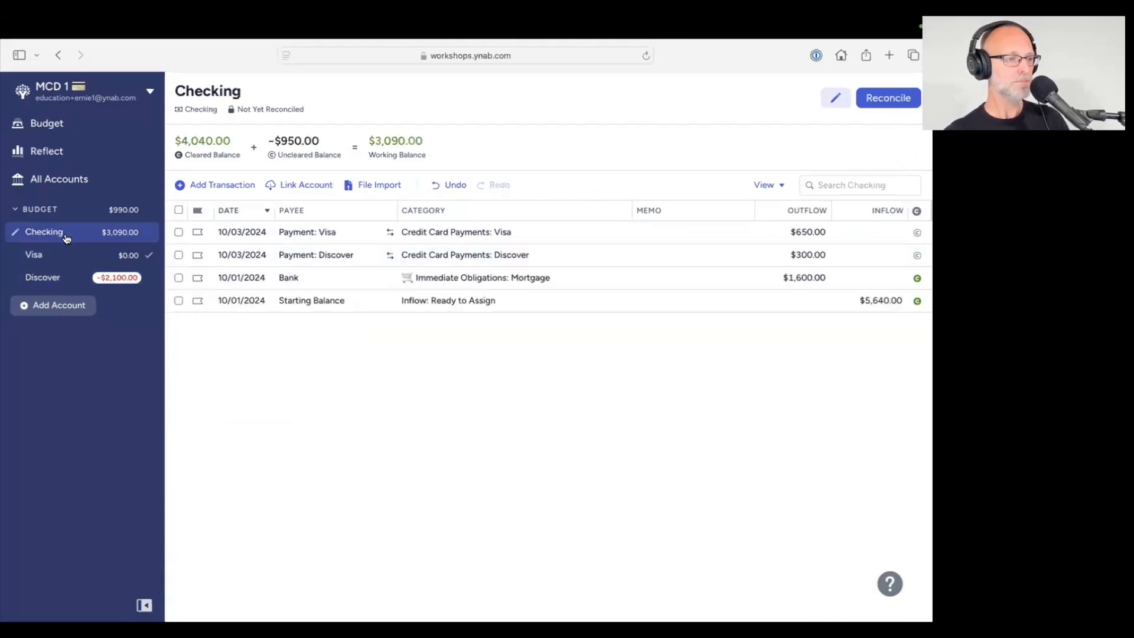
pyautogui.click(179, 255)
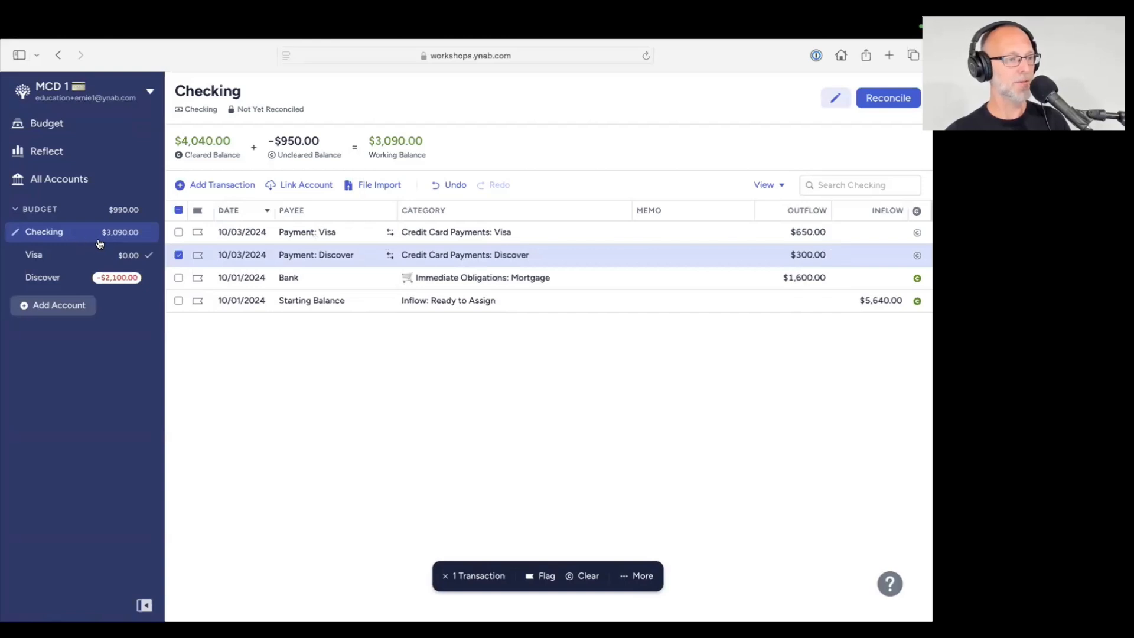
pyautogui.click(54, 135)
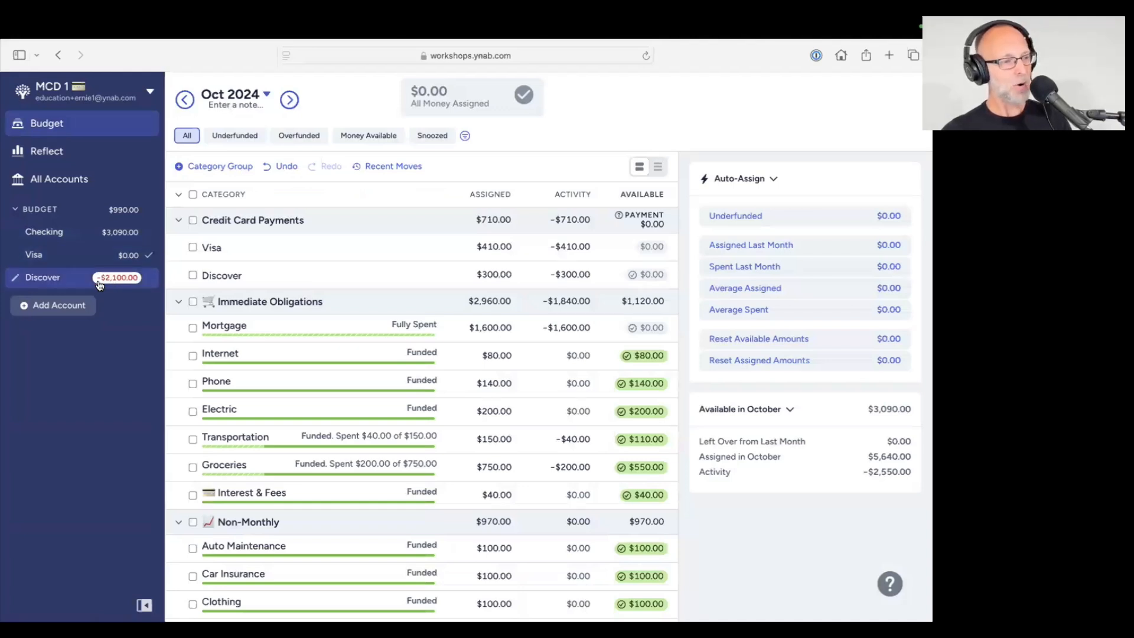
pyautogui.click(193, 275)
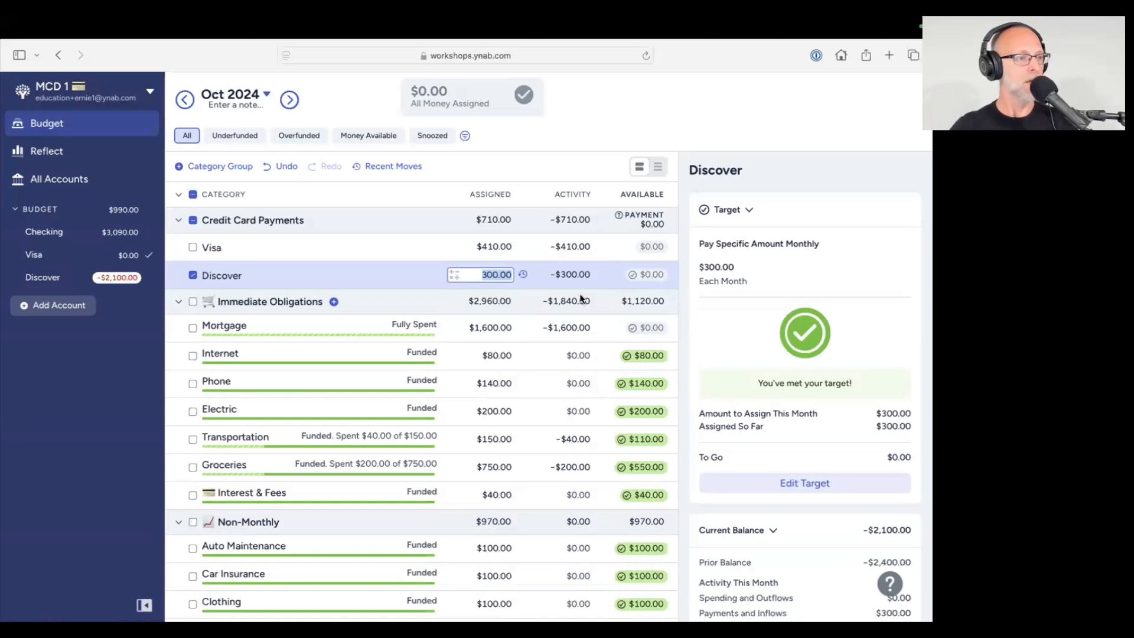
# Change the payee of the $300 payment in the Discover account to "payment thank you" and save it without a category
pyautogui.click(71, 279)
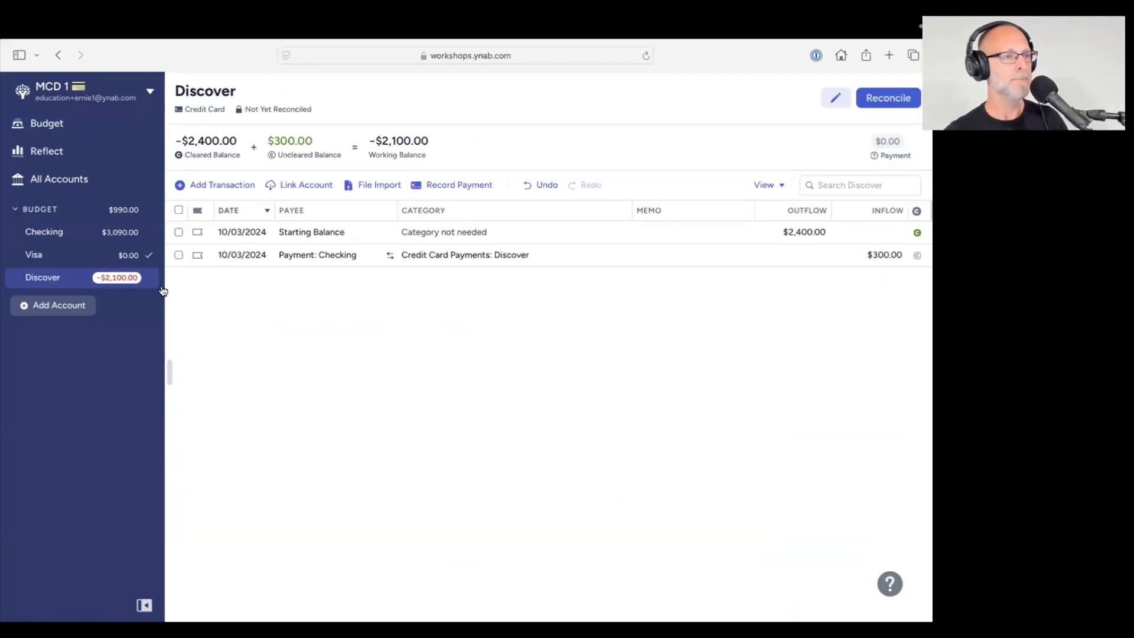
pyautogui.click(330, 258)
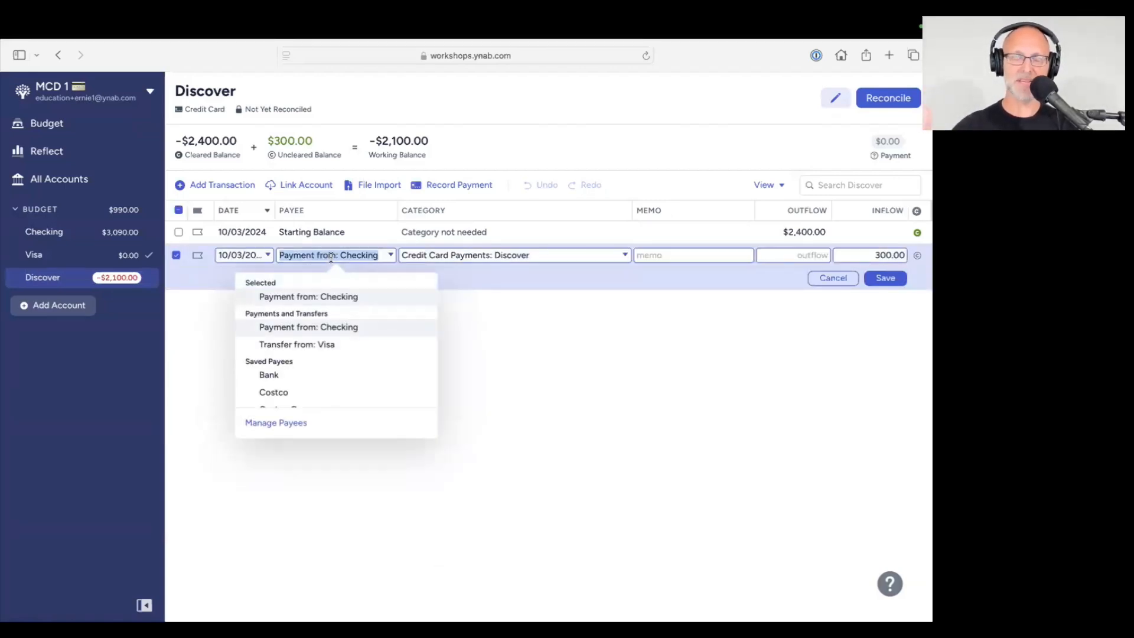
pyautogui.write('pay')
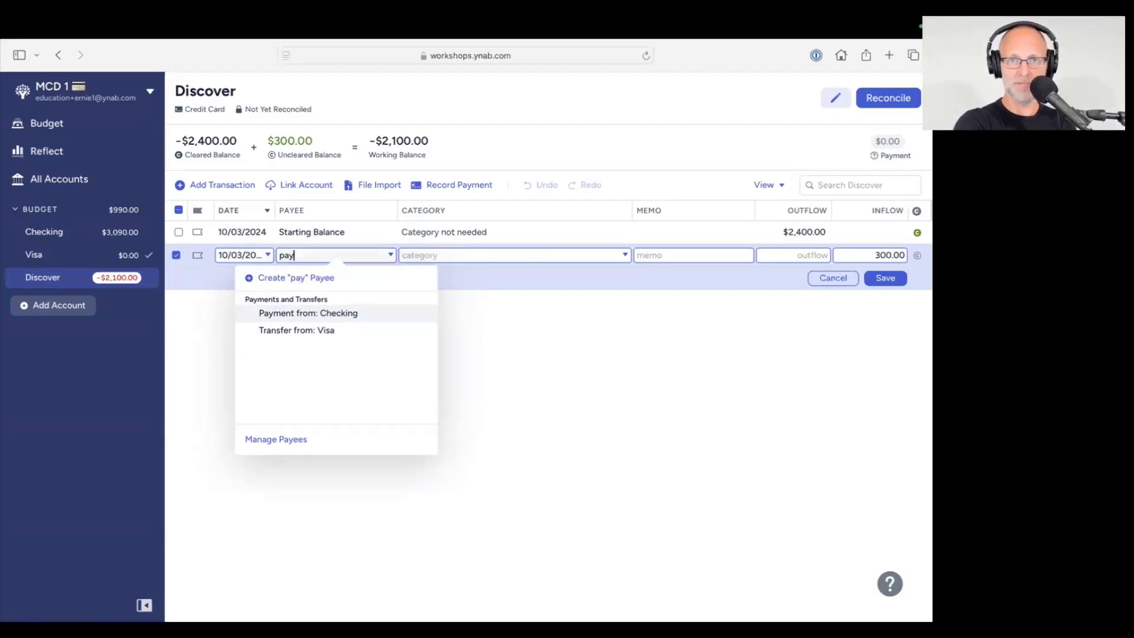
pyautogui.write('men')
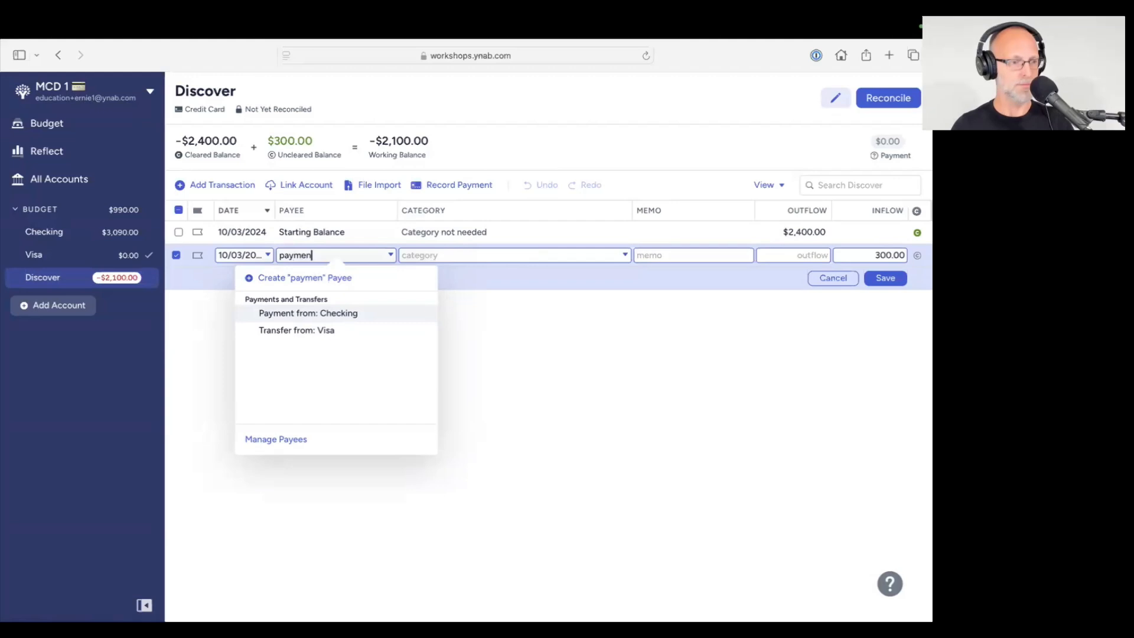
pyautogui.write('t thank you')
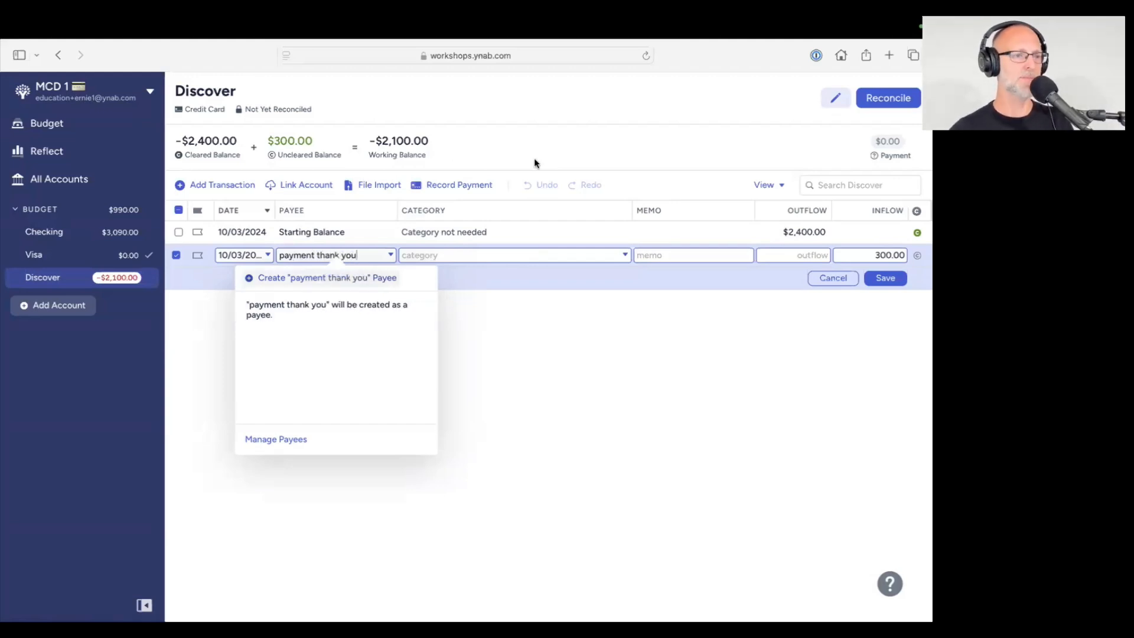
pyautogui.click(894, 280)
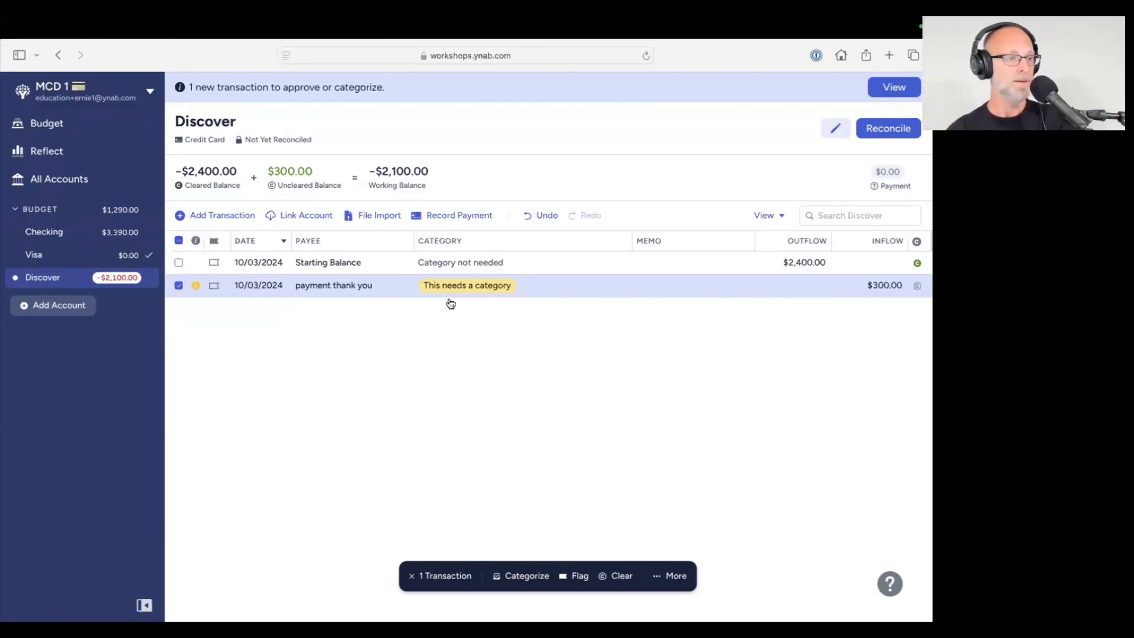
# Set the $300 Discover transaction's payee to Payment from: Checking, save it, and deselect the transaction
pyautogui.click(320, 285)
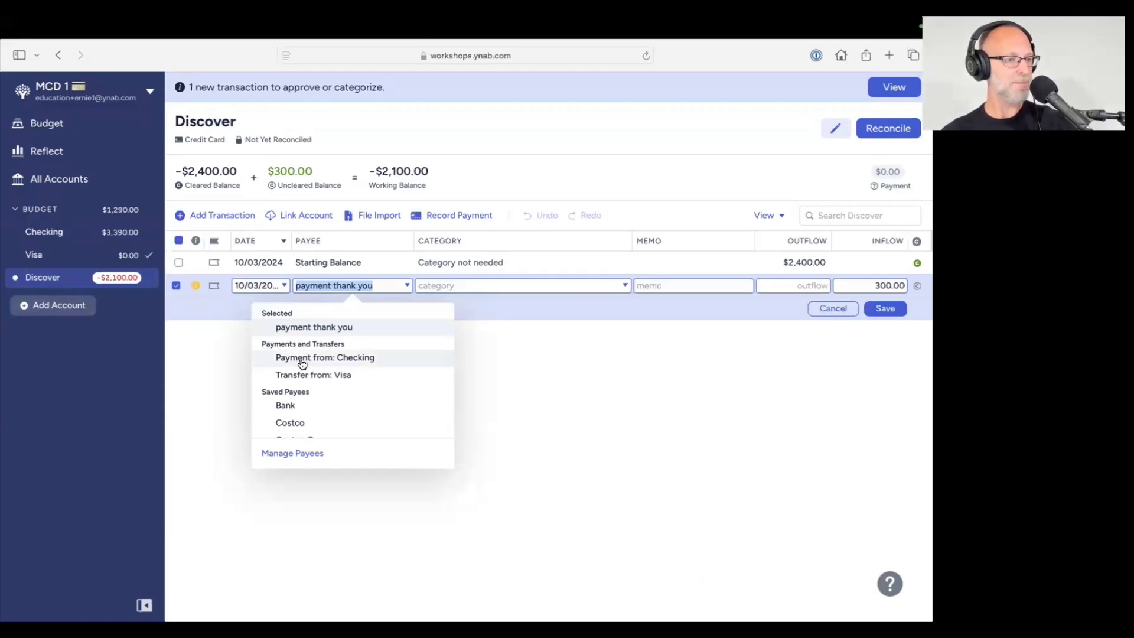
pyautogui.click(378, 366)
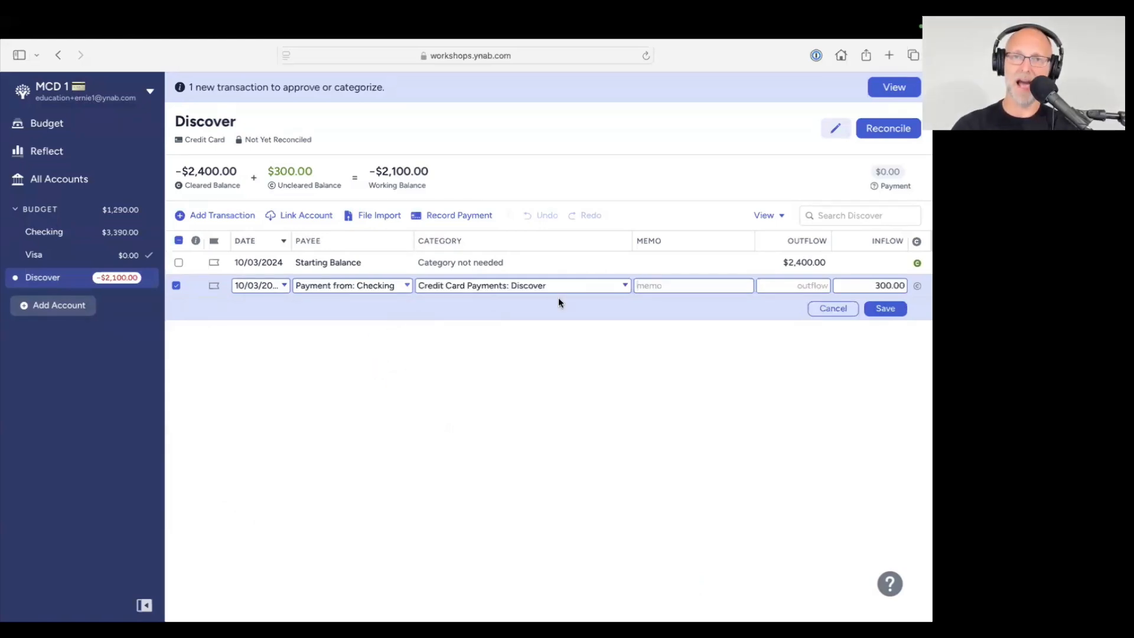
pyautogui.click(879, 309)
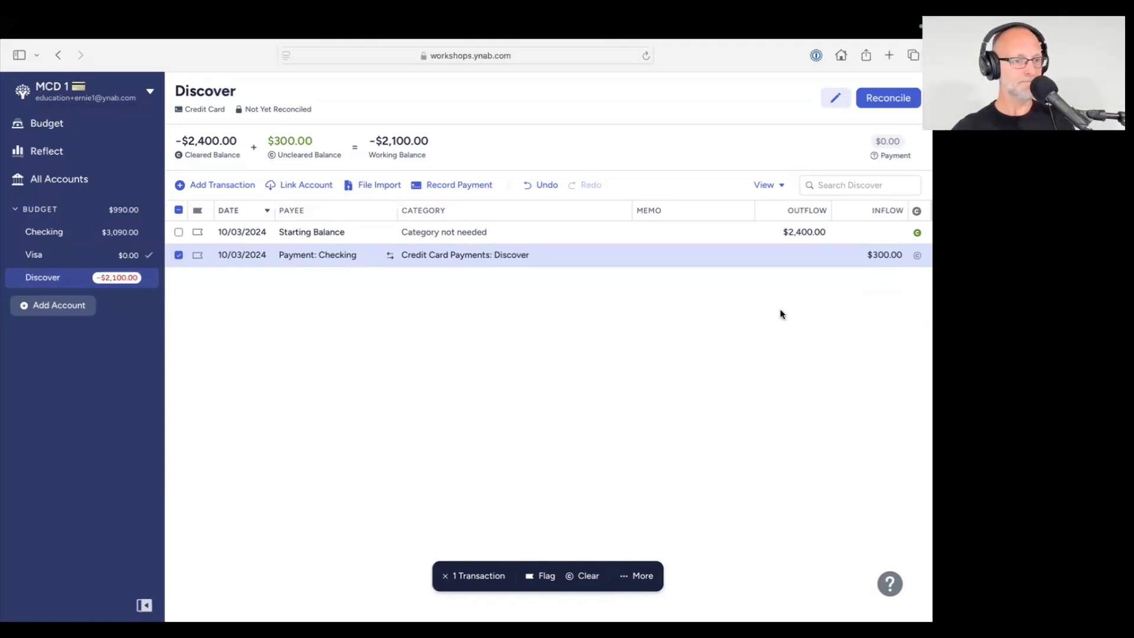
pyautogui.click(178, 255)
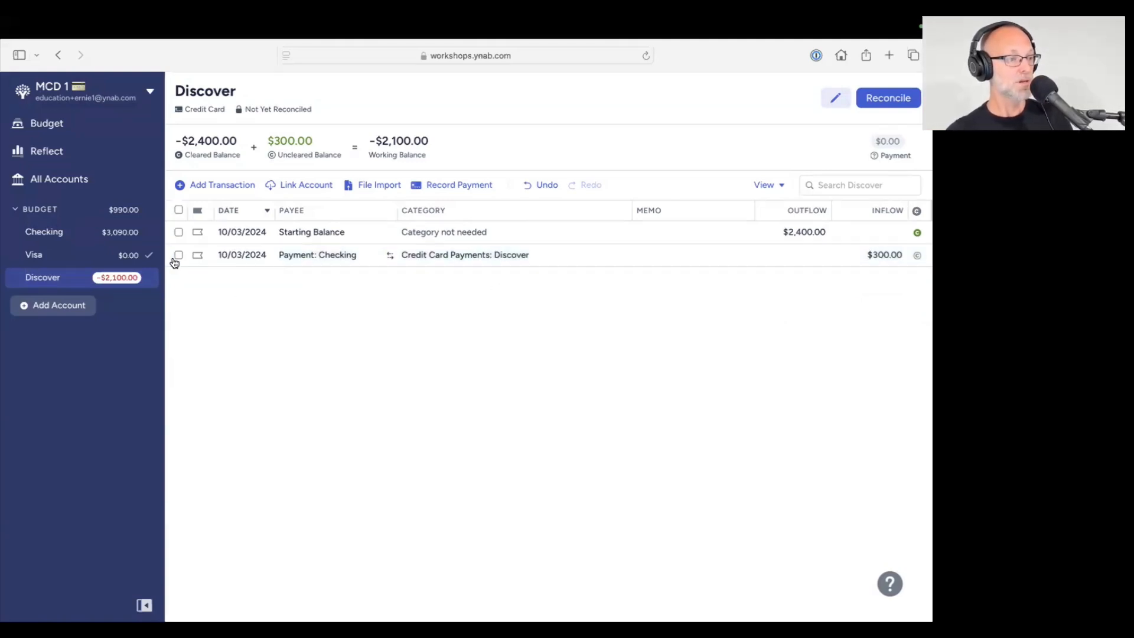
# Examine the Interest & Fees category's available balance and target details in the October 2024 budget
pyautogui.click(58, 126)
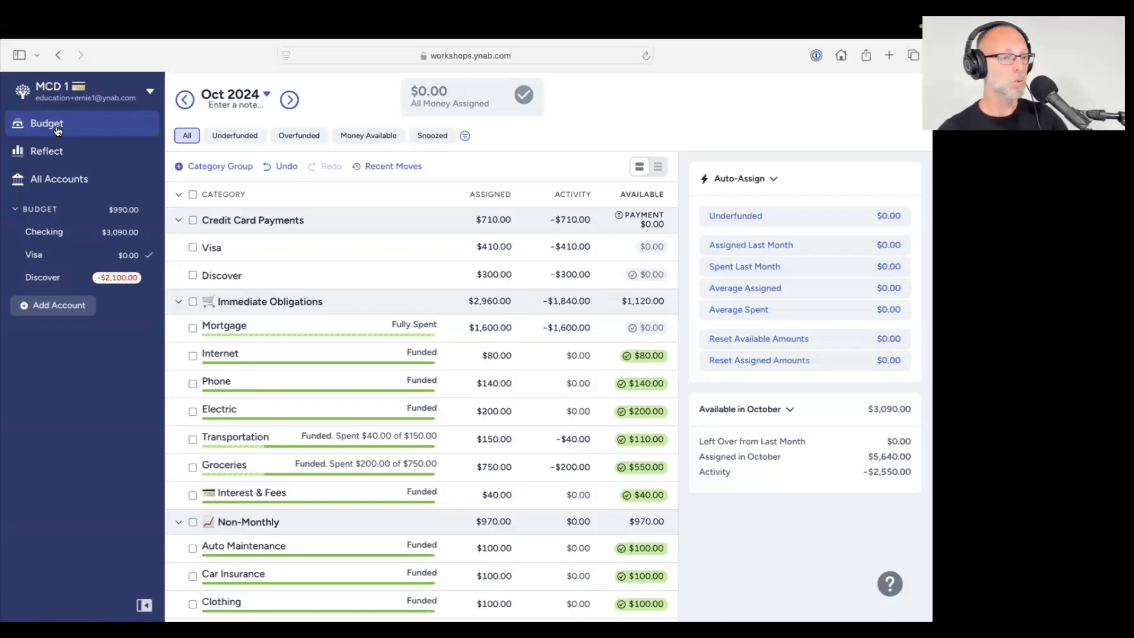
pyautogui.scroll(-5, 304, 289)
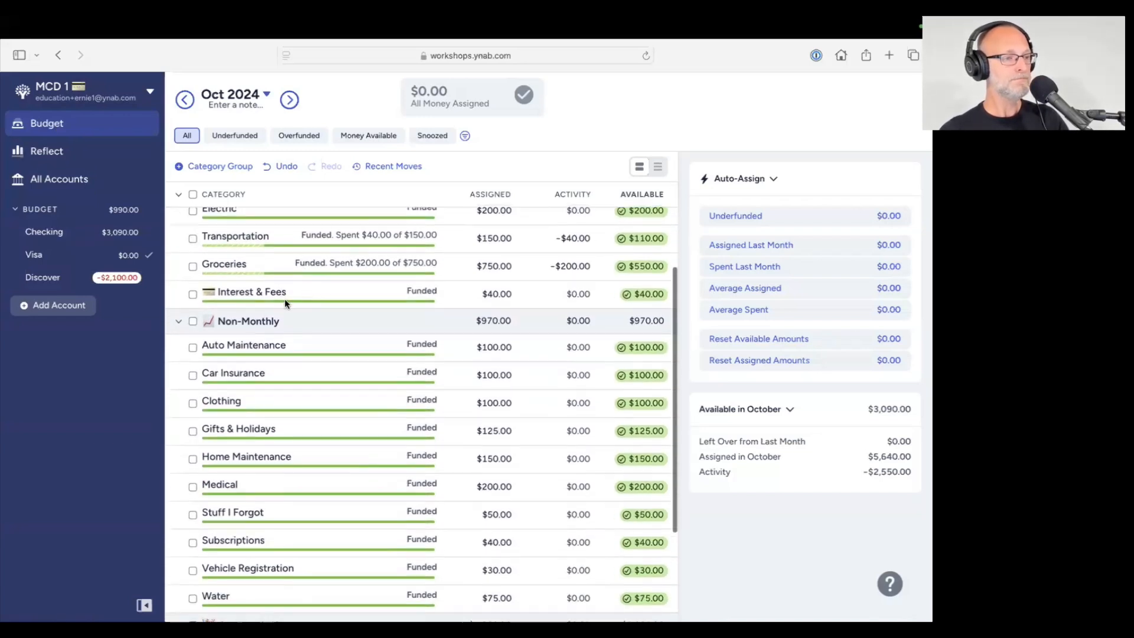
pyautogui.click(201, 296)
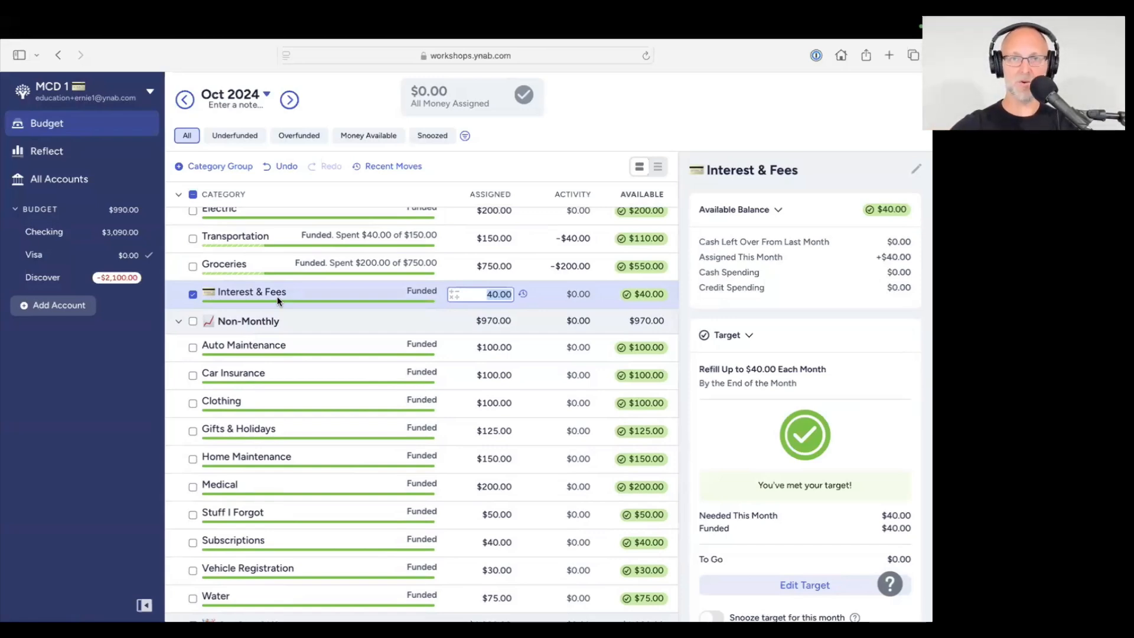
pyautogui.scroll(5, 277, 300)
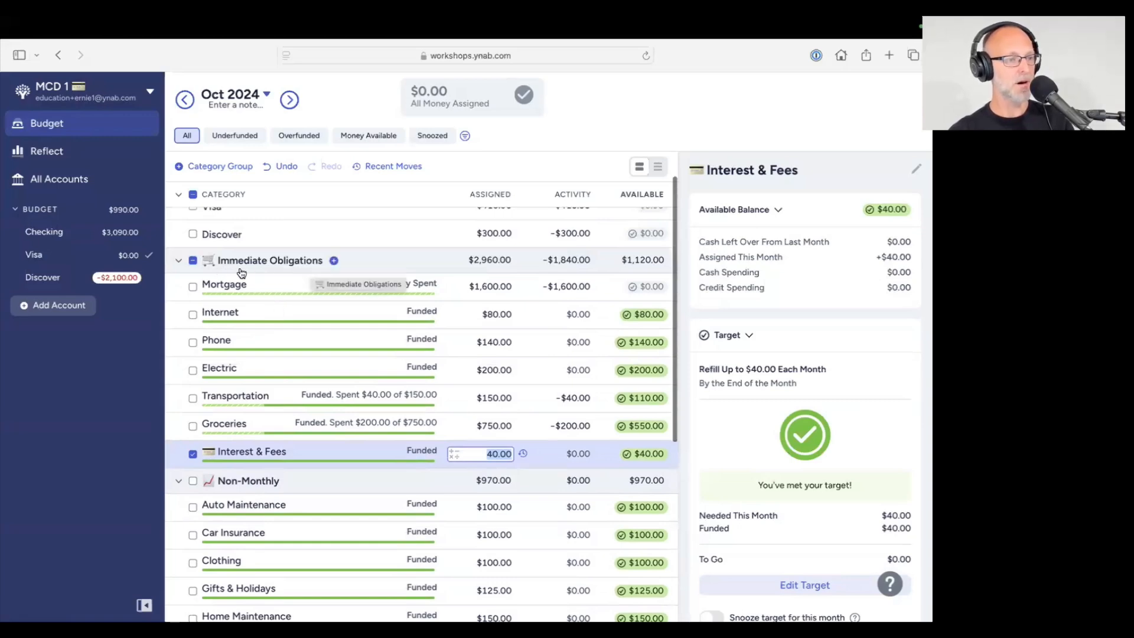
pyautogui.scroll(-3, 288, 414)
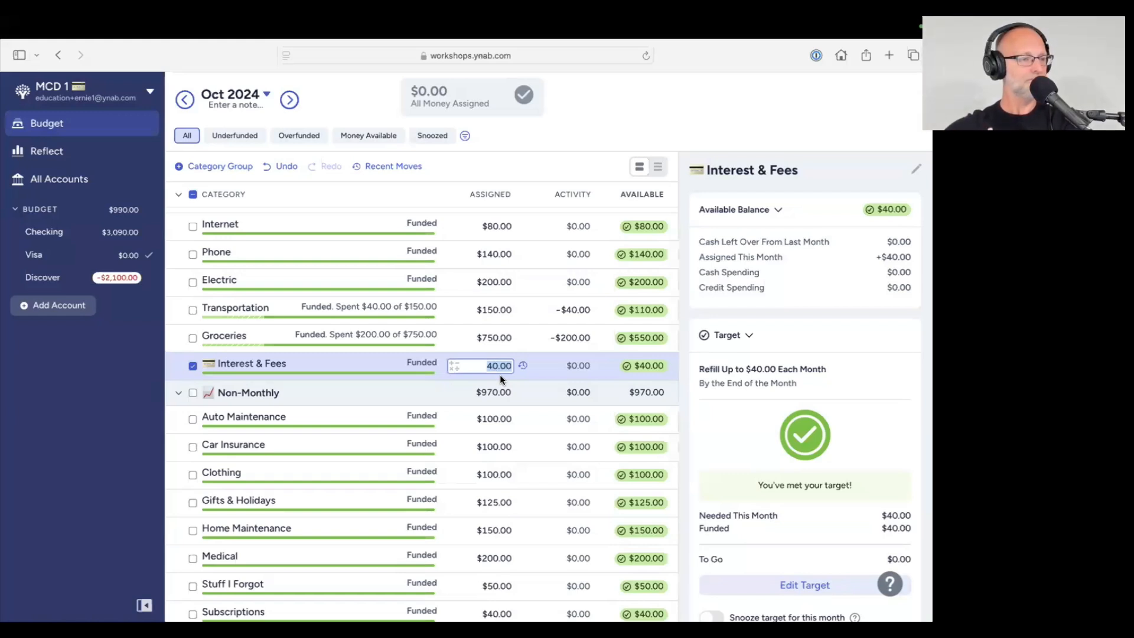
# Start a new transaction in the Discover account with Discover Interest as a new payee
pyautogui.click(49, 283)
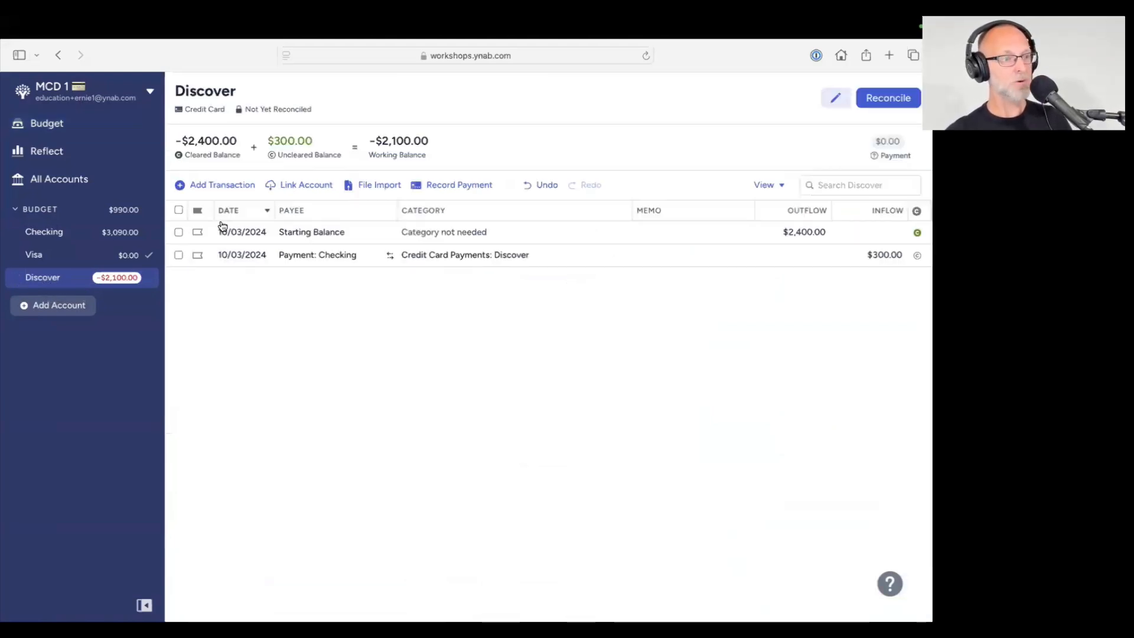
pyautogui.click(222, 185)
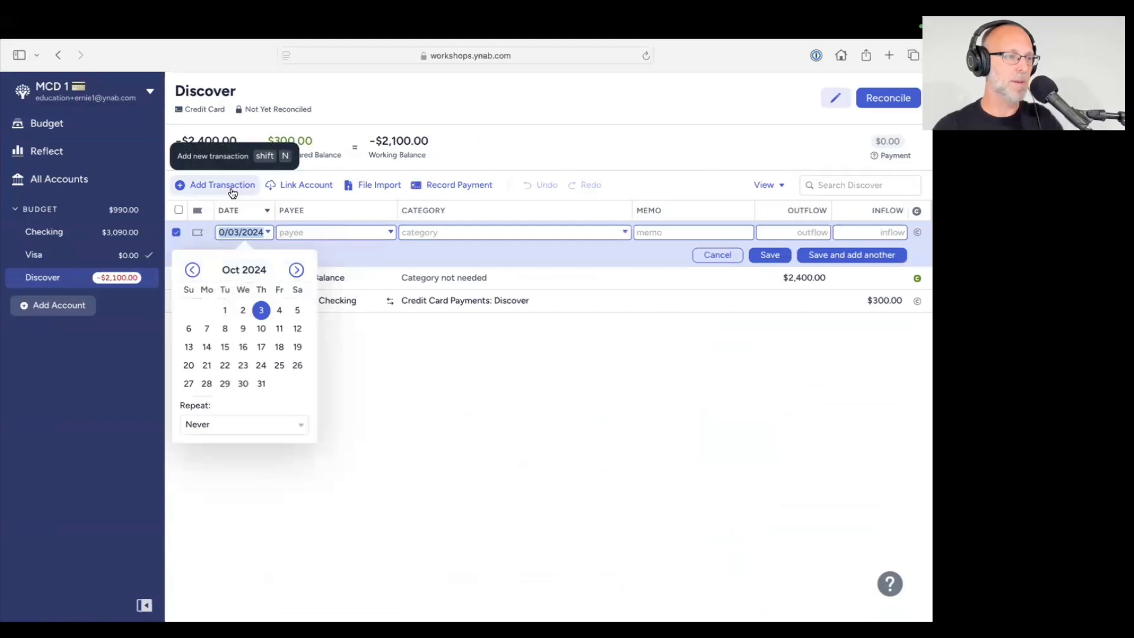
pyautogui.click(299, 233)
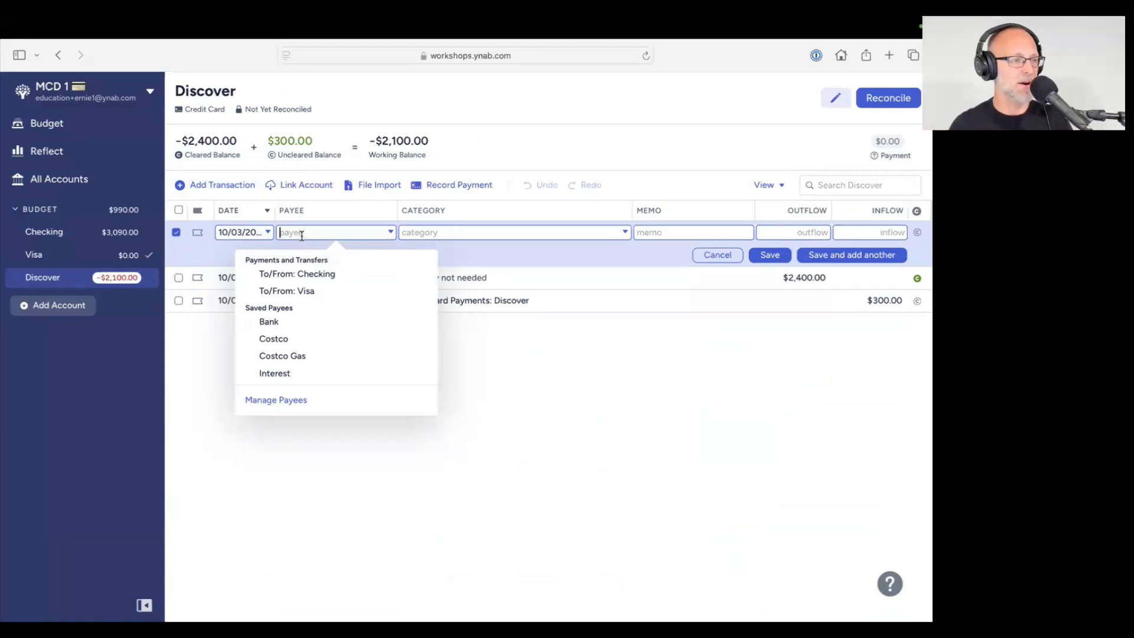
pyautogui.write('Discover Intere')
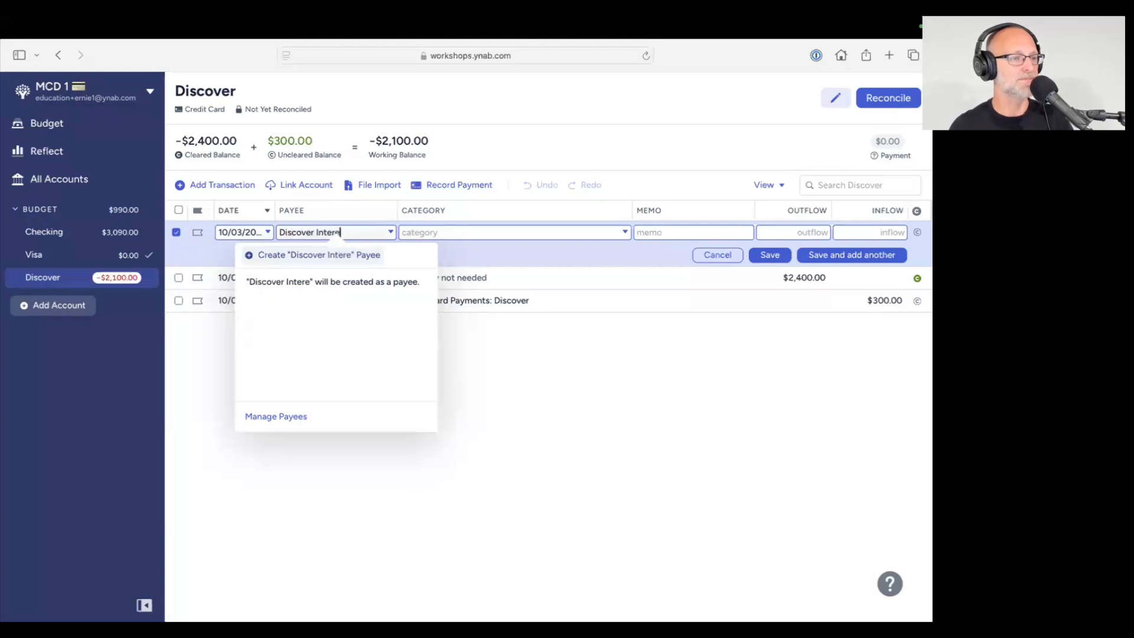
pyautogui.write('st')
pyautogui.press('Tab')
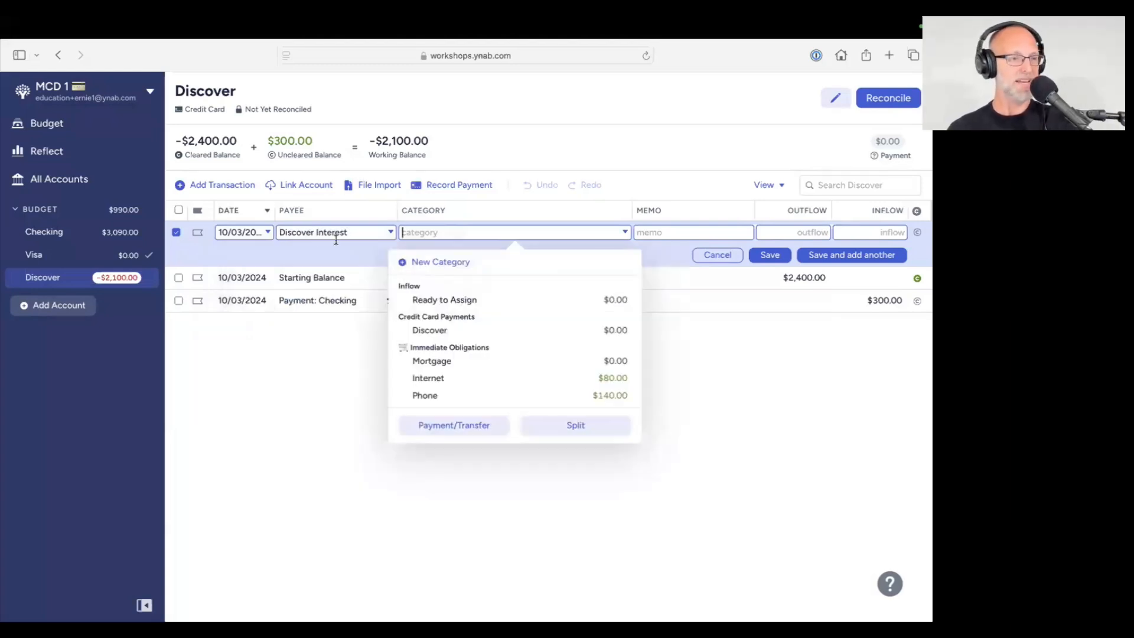
# Assign the Discover Interest transaction to the Interest & Fees category, enter a $35 outflow, and save it
pyautogui.scroll(-2, 410, 321)
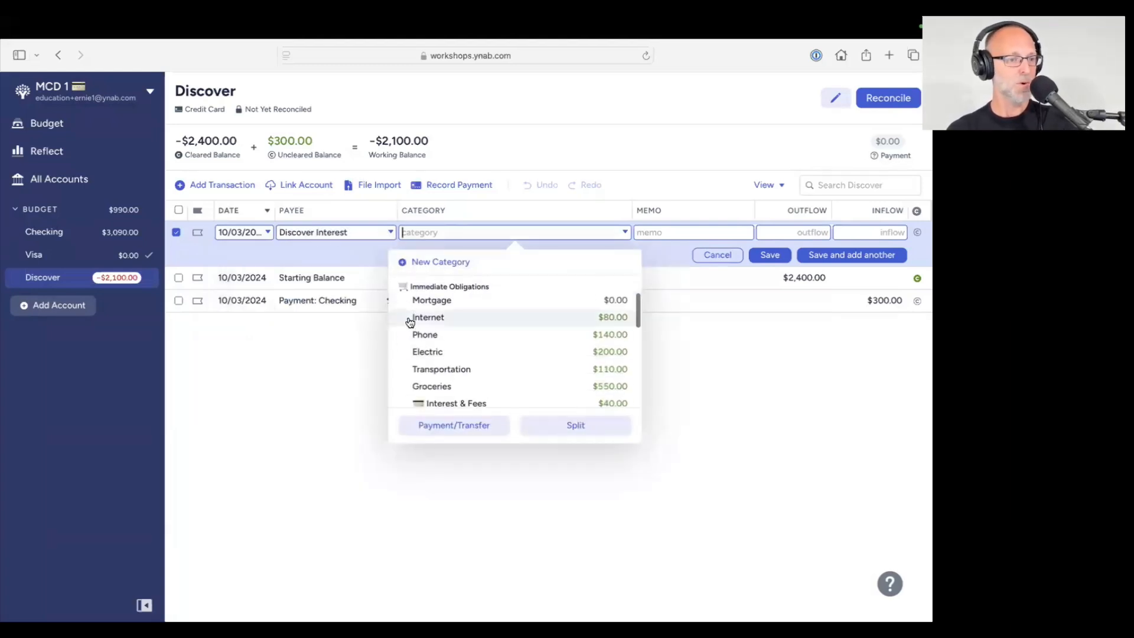
pyautogui.scroll(-1, 410, 322)
pyautogui.click(469, 386)
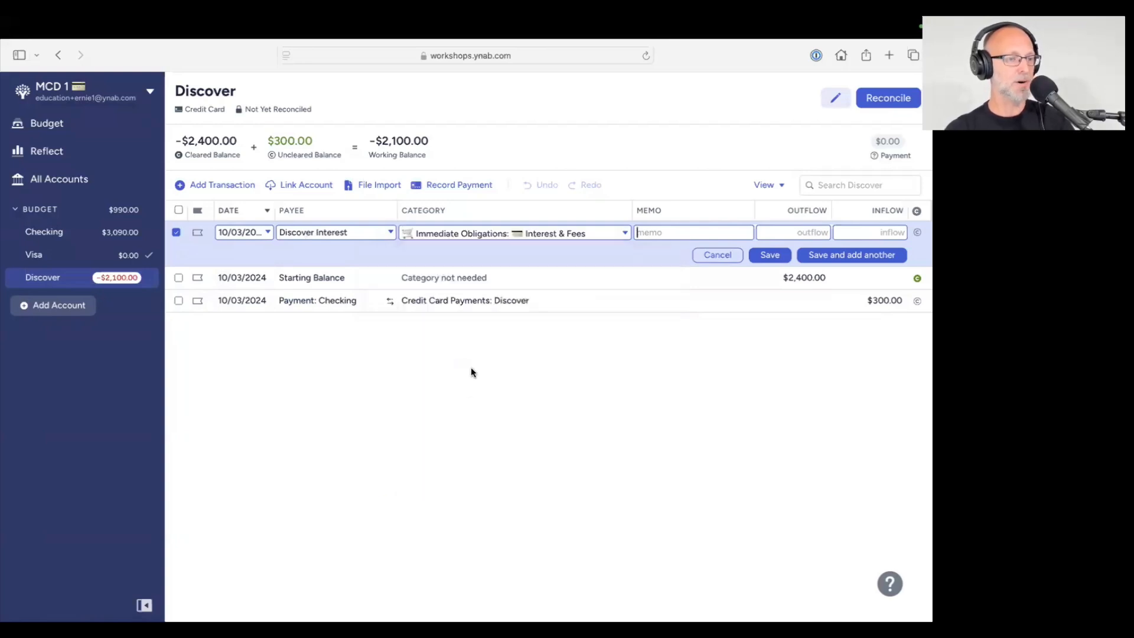
pyautogui.click(798, 232)
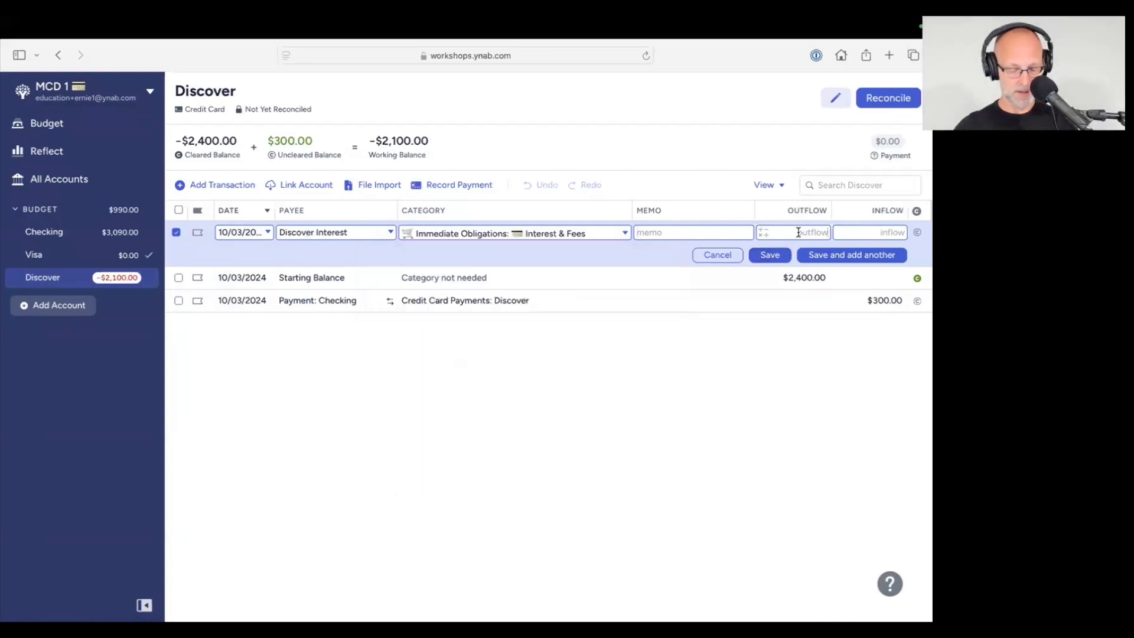
pyautogui.write('3')
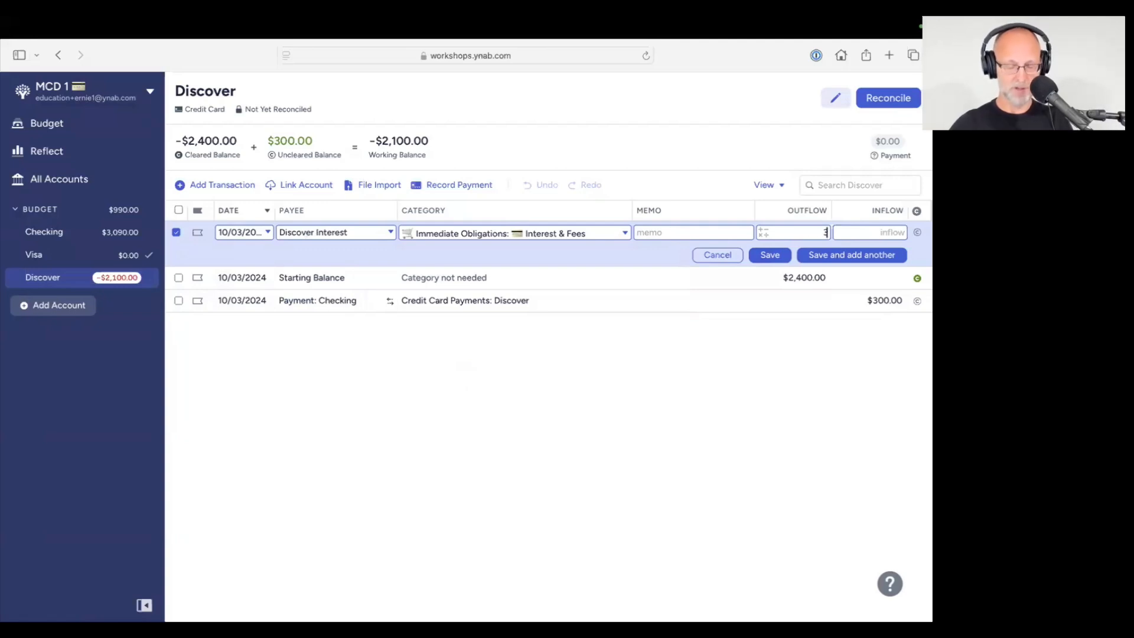
pyautogui.write('5')
pyautogui.click(769, 255)
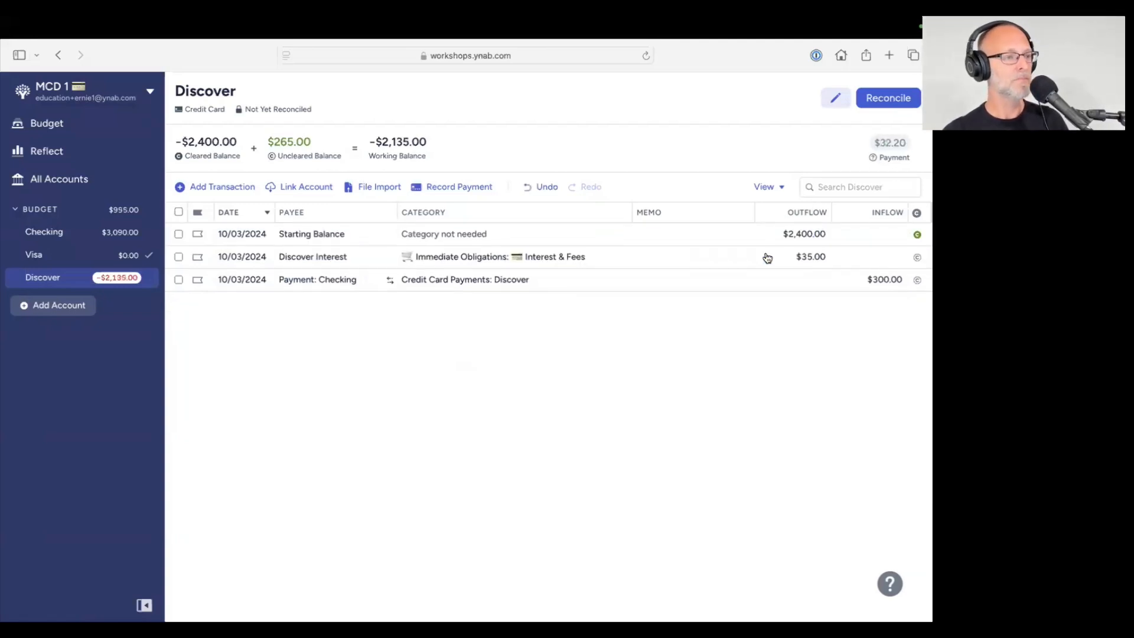
# Review the Interest & Fees category's details and the Discover payment category's available amount in the October 2024 budget
pyautogui.click(178, 256)
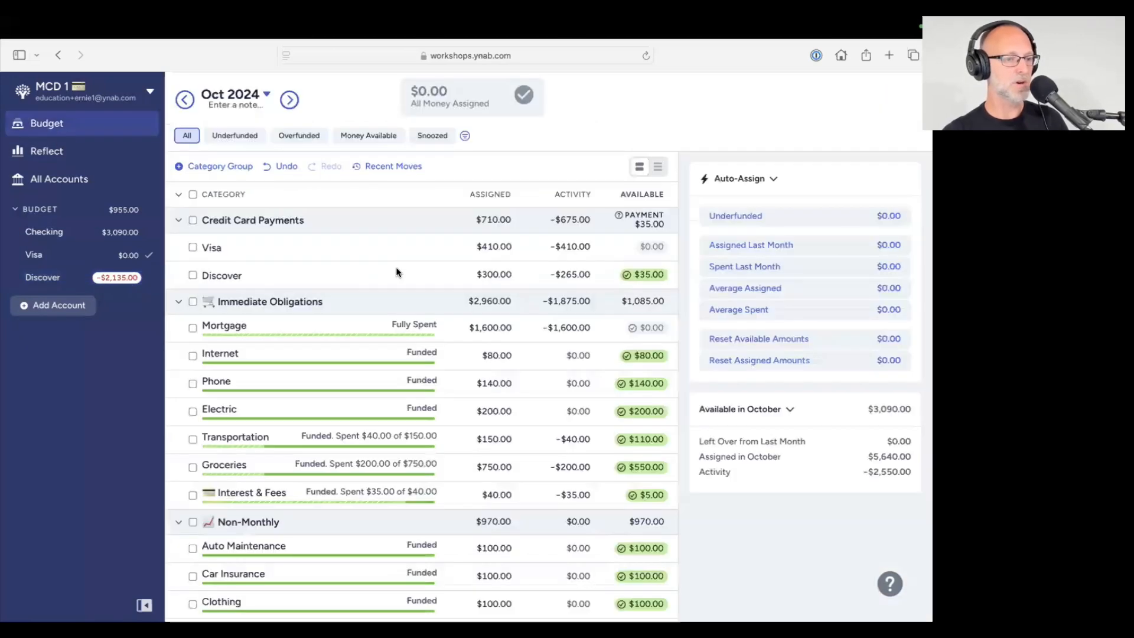
pyautogui.click(537, 499)
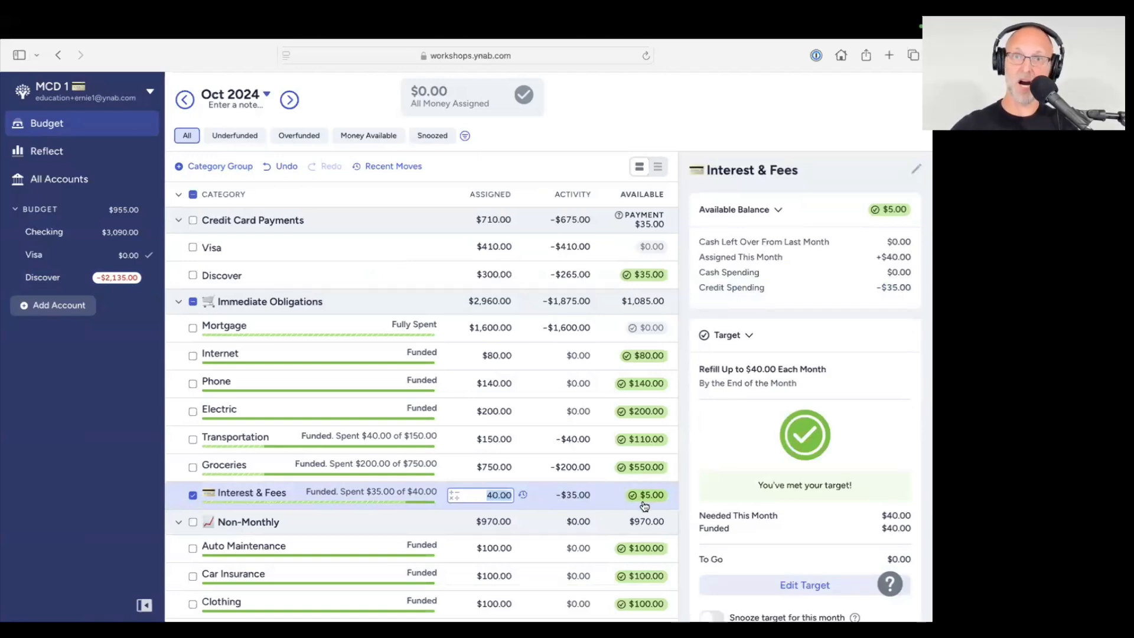
pyautogui.moveTo(644, 506)
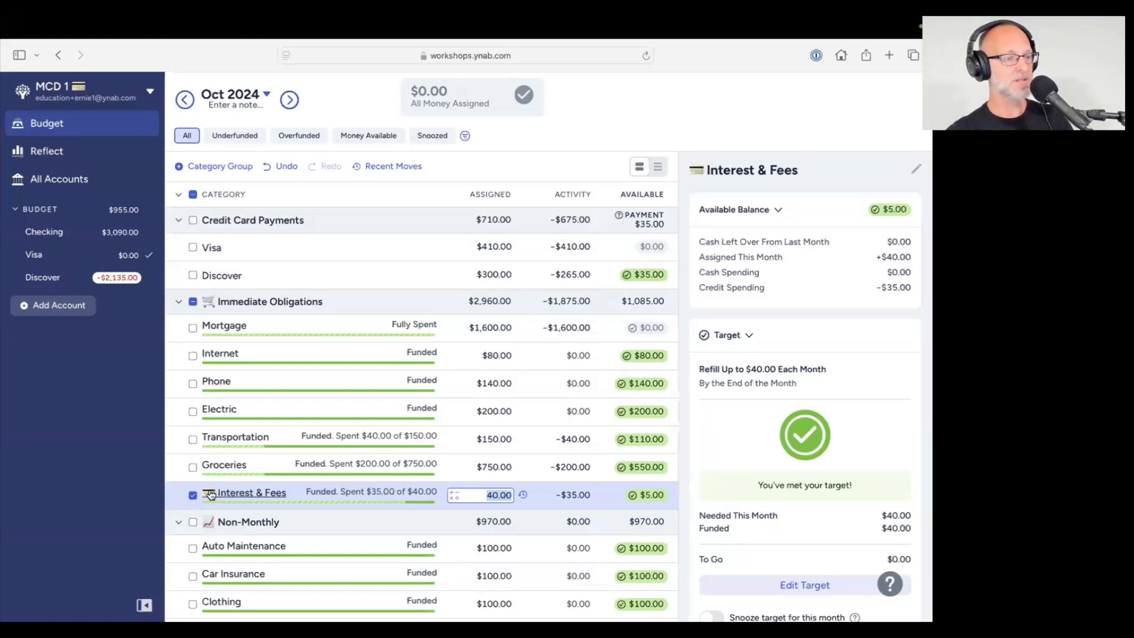
pyautogui.click(192, 495)
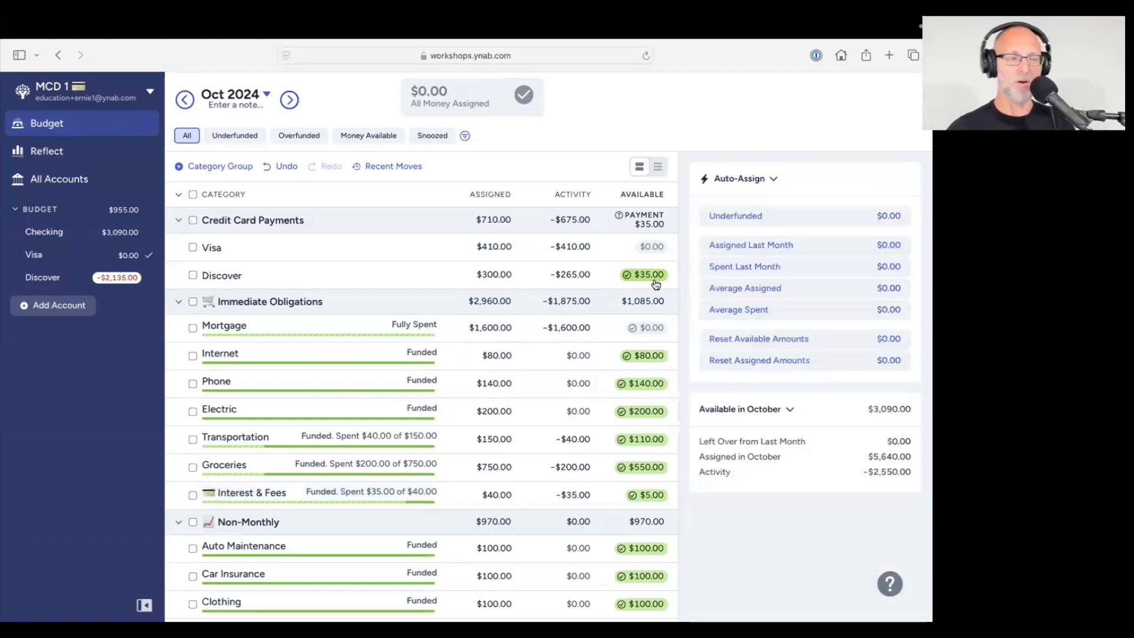
pyautogui.moveTo(656, 284)
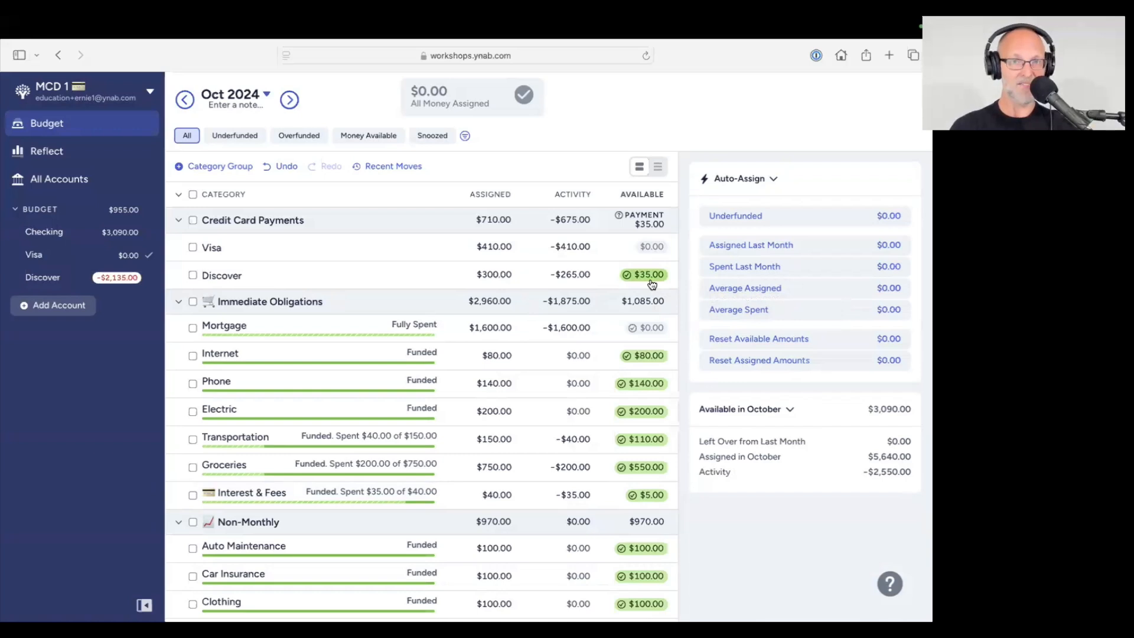
pyautogui.moveTo(652, 285)
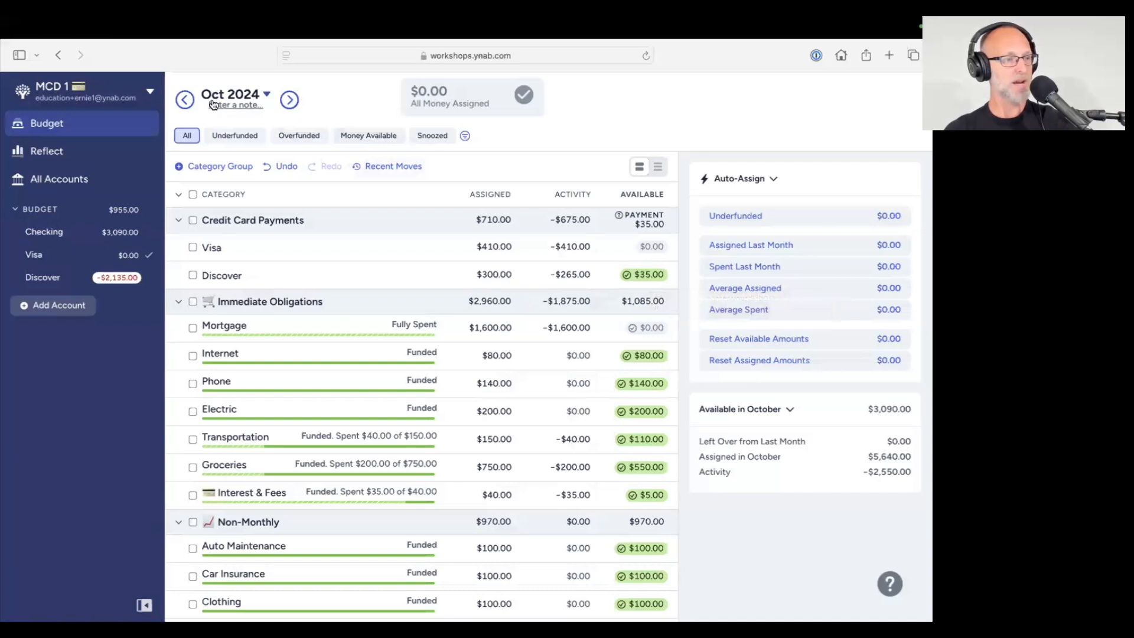
# Check the Discover category's target and available amount in the November 2024 budget, and return to the current month
pyautogui.click(287, 101)
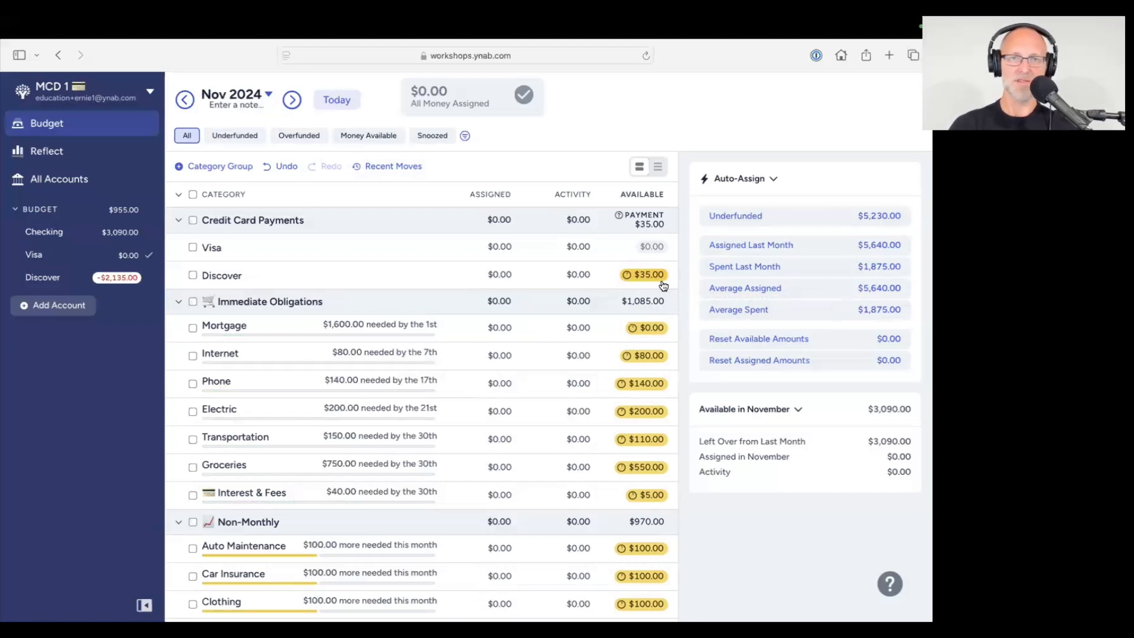
pyautogui.click(192, 276)
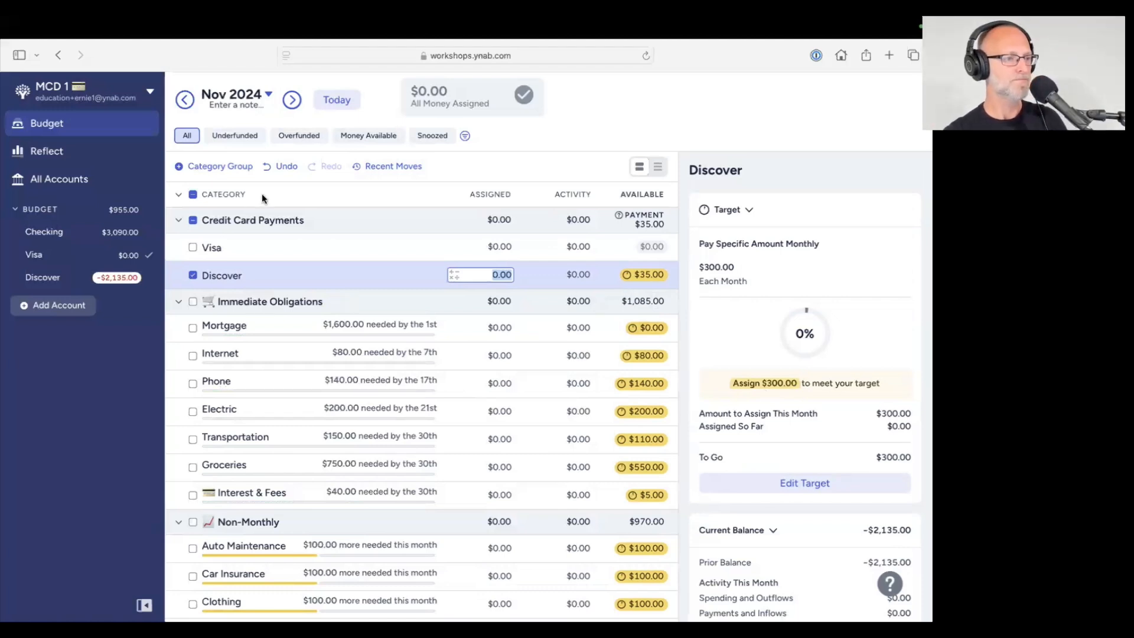
pyautogui.click(192, 275)
pyautogui.click(334, 101)
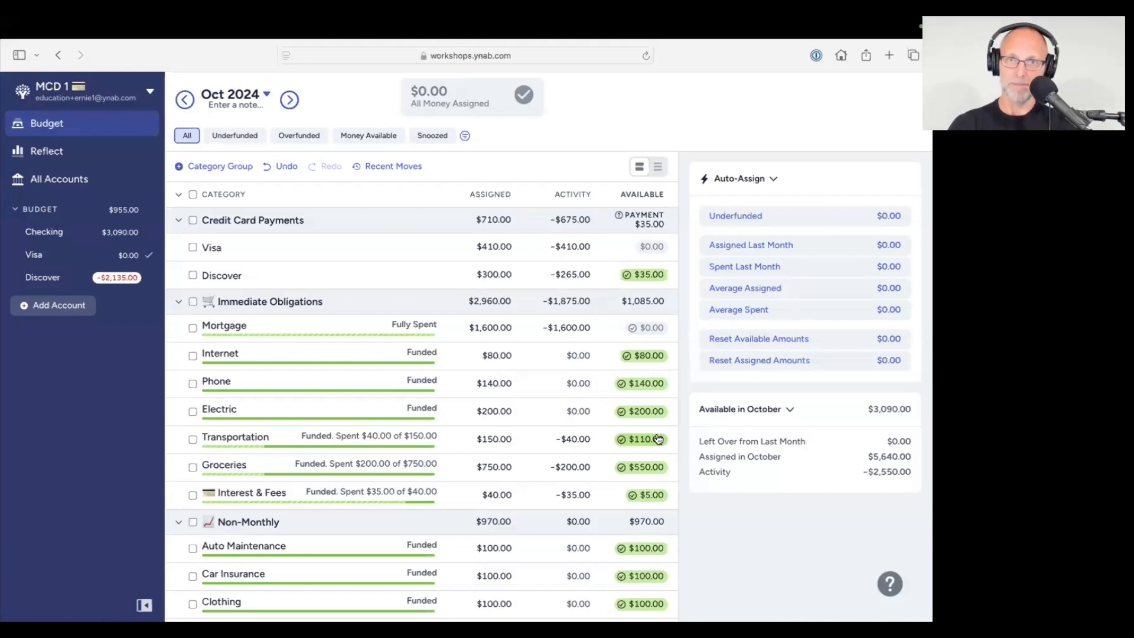
# Start a new transaction in the Visa account with the saved payee Mechanic
pyautogui.moveTo(659, 439)
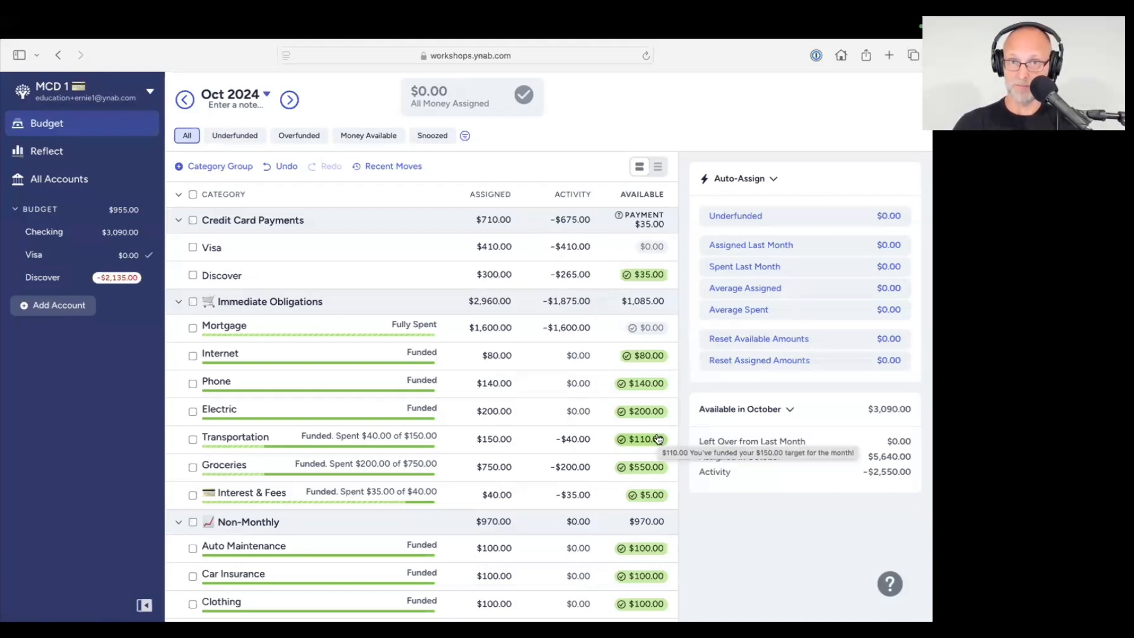
pyautogui.scroll(-2, 435, 477)
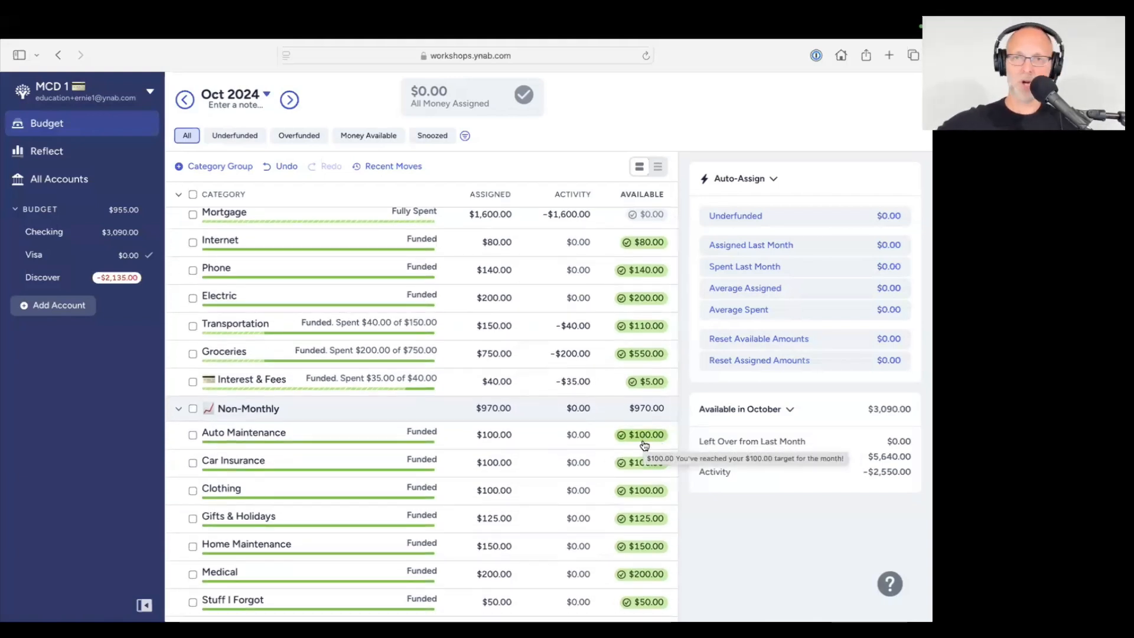
pyautogui.click(26, 256)
pyautogui.click(203, 188)
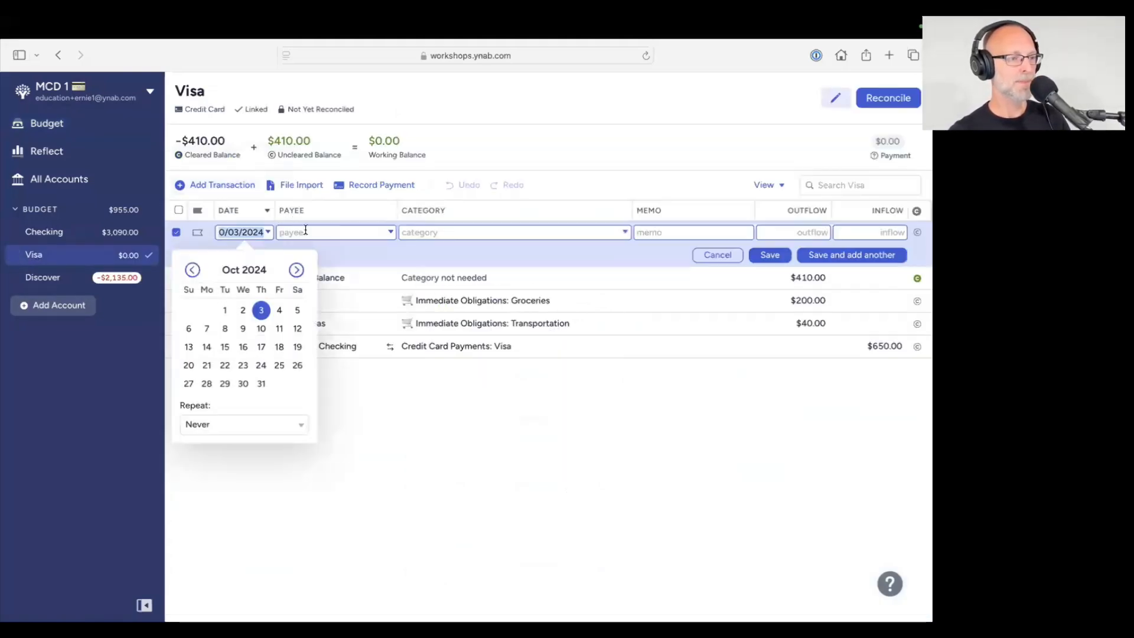
pyautogui.press('Tab')
pyautogui.write('Mechan')
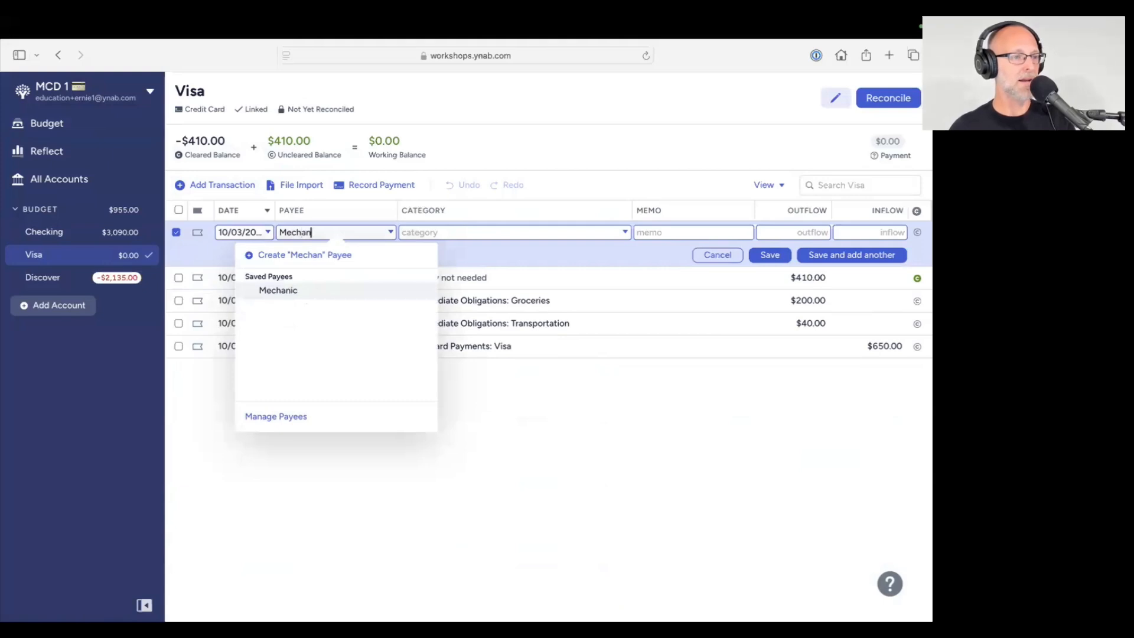
pyautogui.press('Tab')
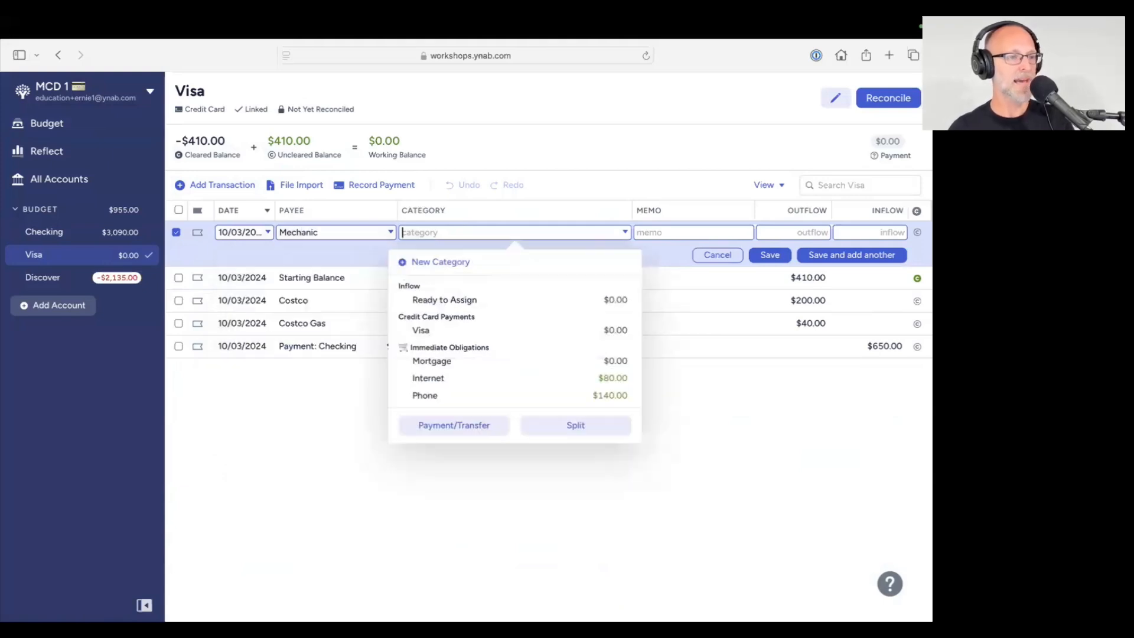
# Assign the Mechanic transaction to the Auto Maintenance category, enter a $600 outflow, and save it
pyautogui.write('au')
pyautogui.press('Tab')
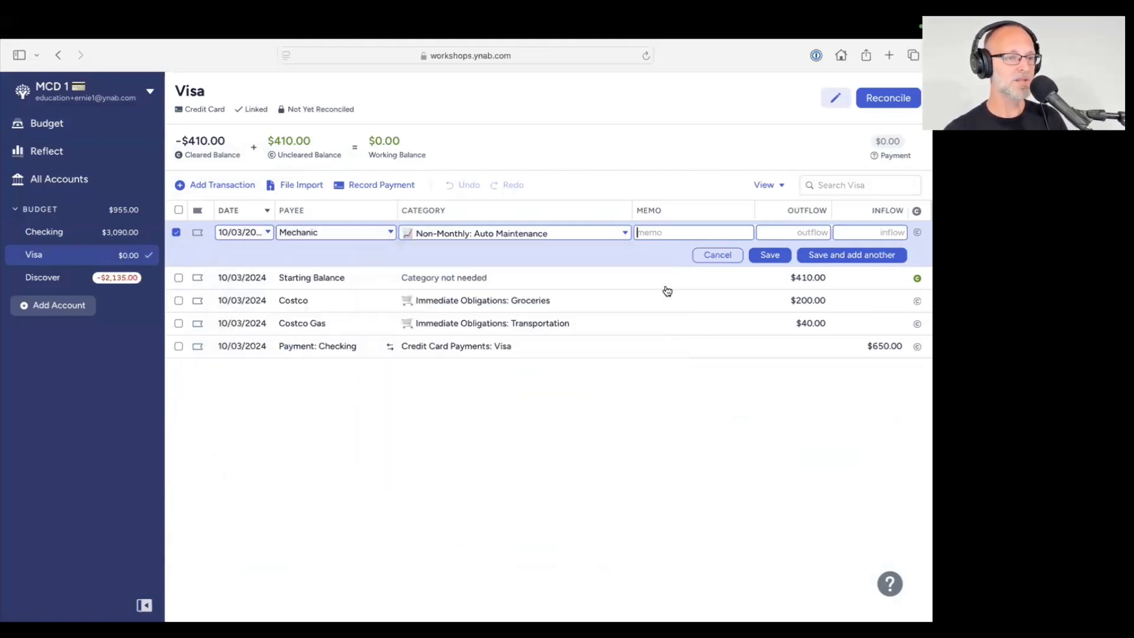
pyautogui.click(793, 233)
pyautogui.write('600')
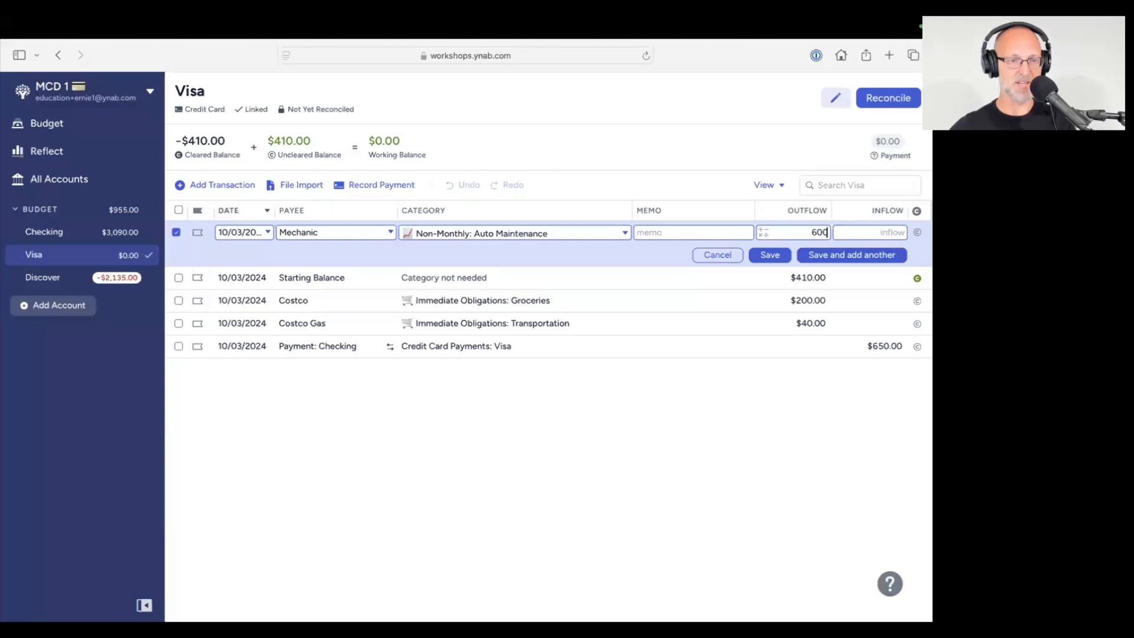
pyautogui.click(770, 255)
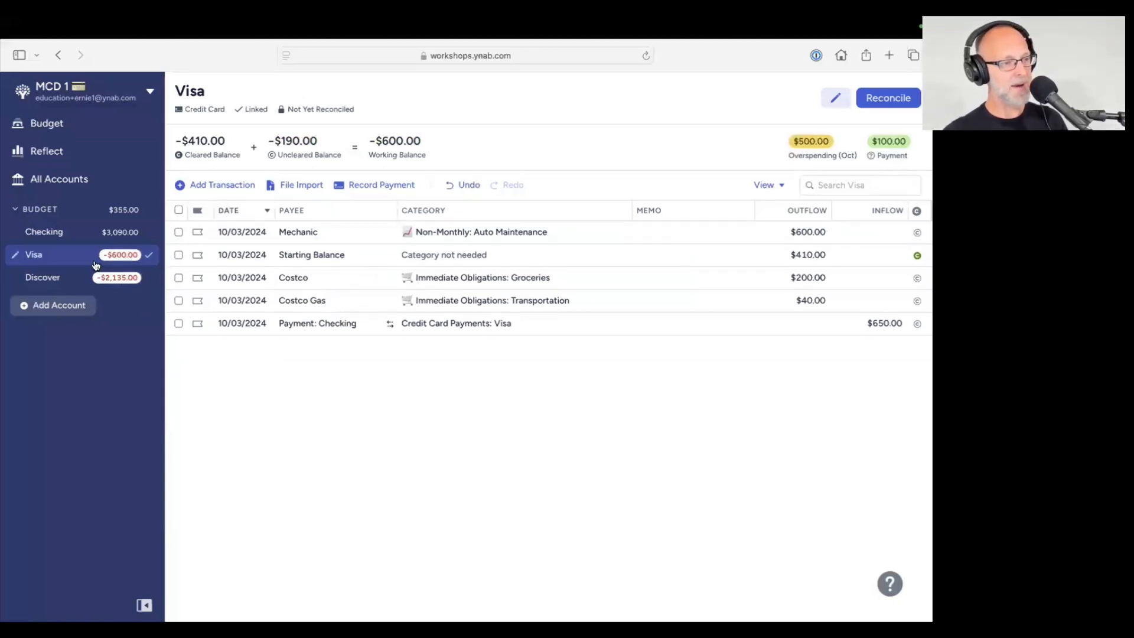
# Examine the Auto Maintenance category's credit overspending and the Visa payment category's available amount in the October 2024 budget
pyautogui.click(51, 121)
pyautogui.scroll(-10, 316, 354)
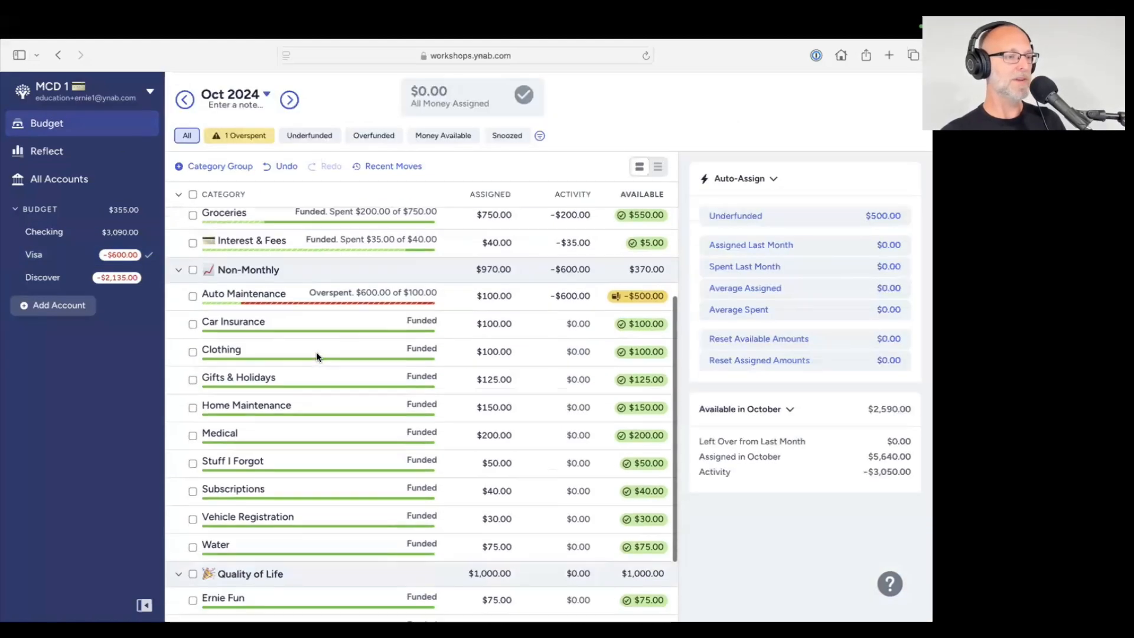
pyautogui.click(190, 292)
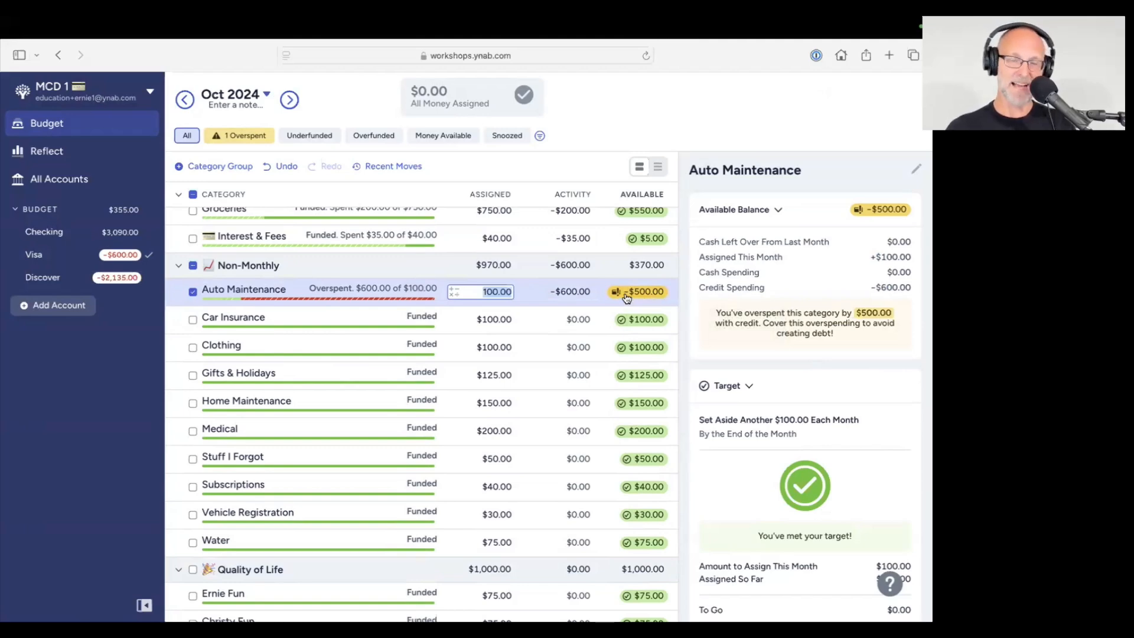
pyautogui.moveTo(626, 298)
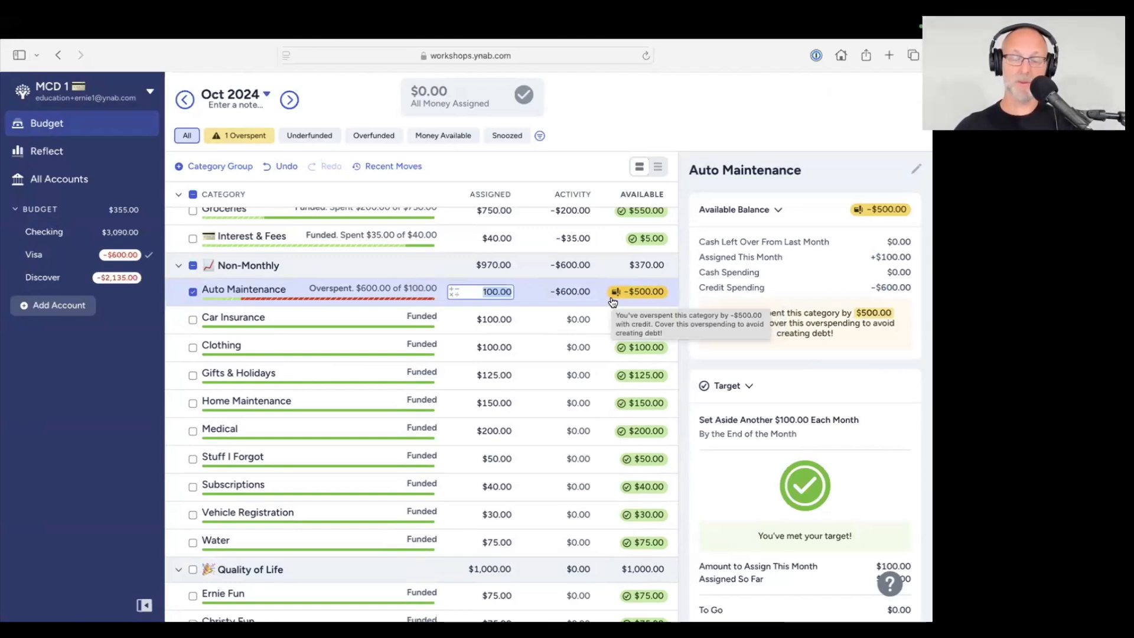
pyautogui.scroll(5, 201, 263)
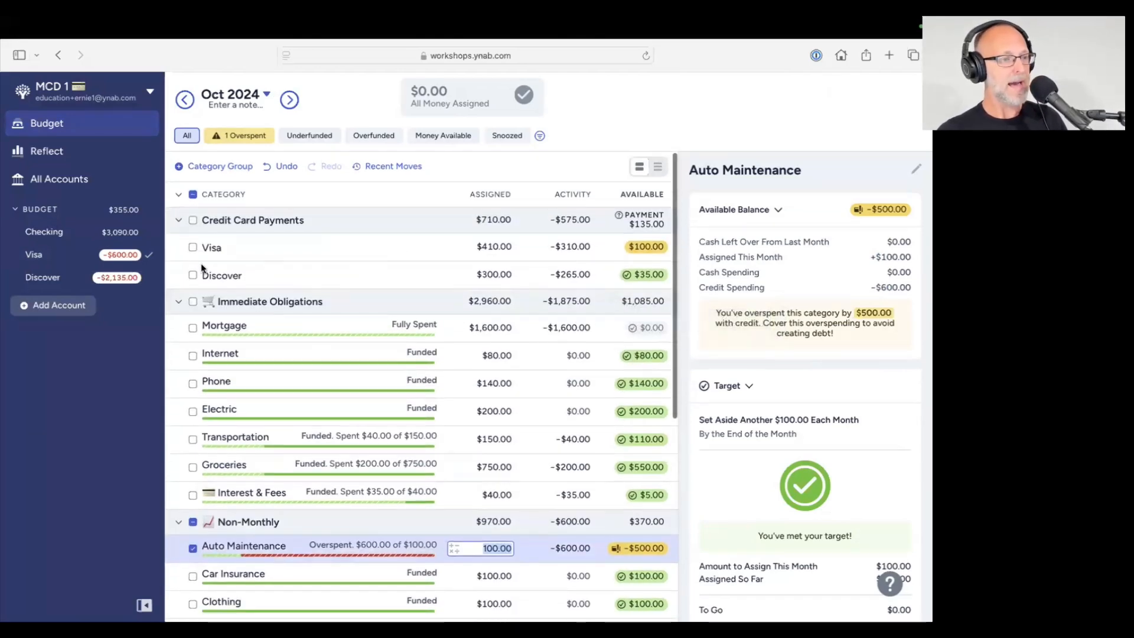
pyautogui.click(192, 247)
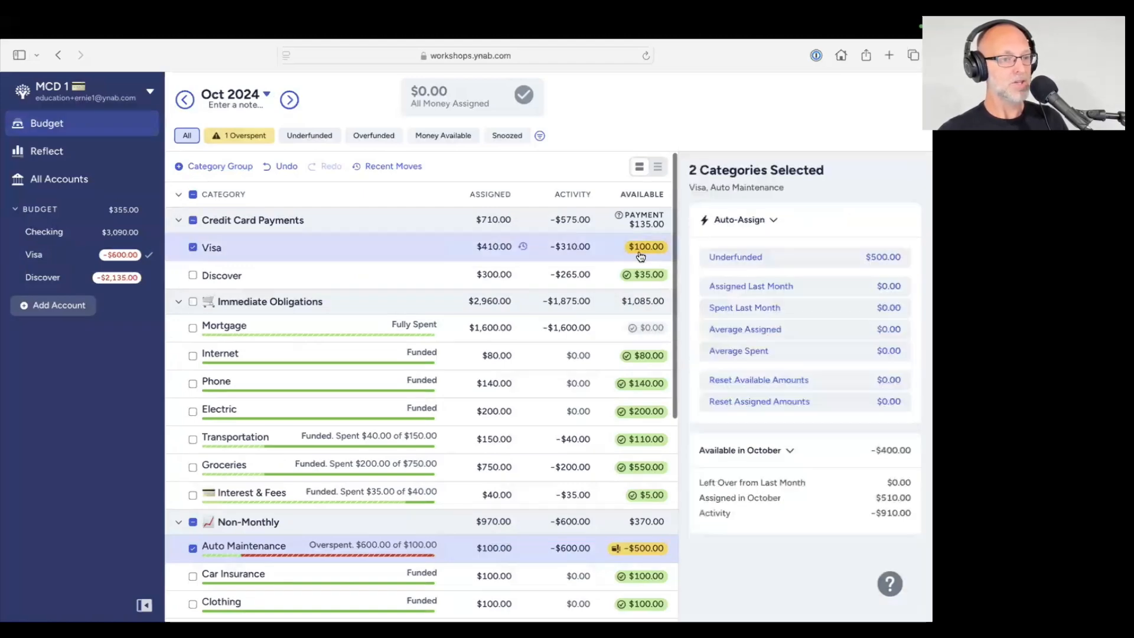
pyautogui.moveTo(649, 258)
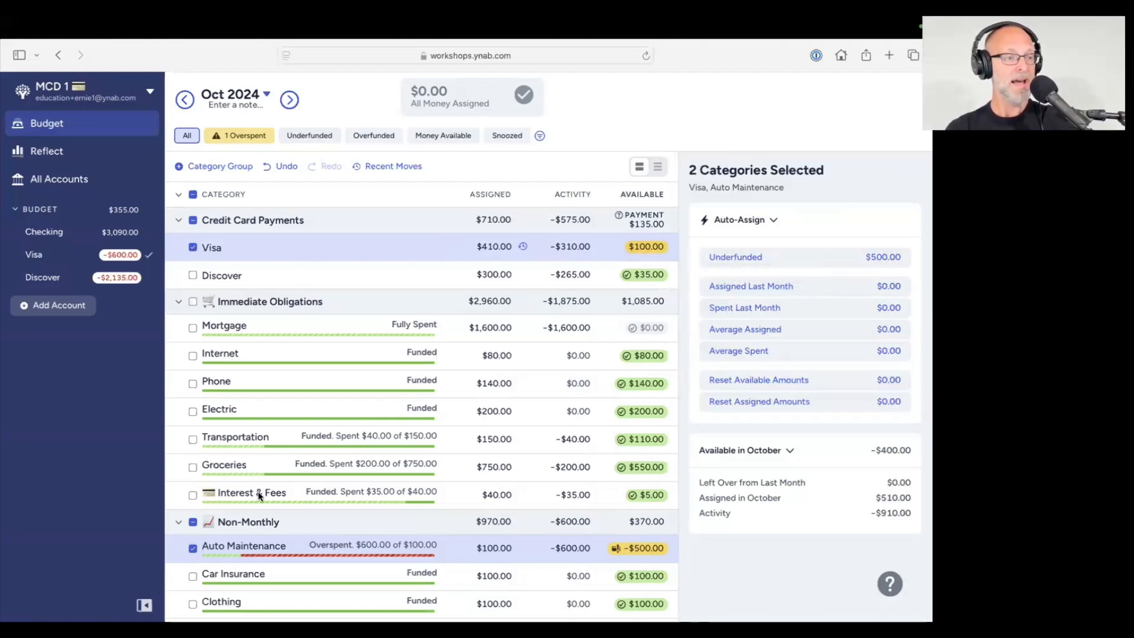
# Review the Auto Maintenance category's credit overspending in October 2024 and clear the category selection
pyautogui.click(193, 548)
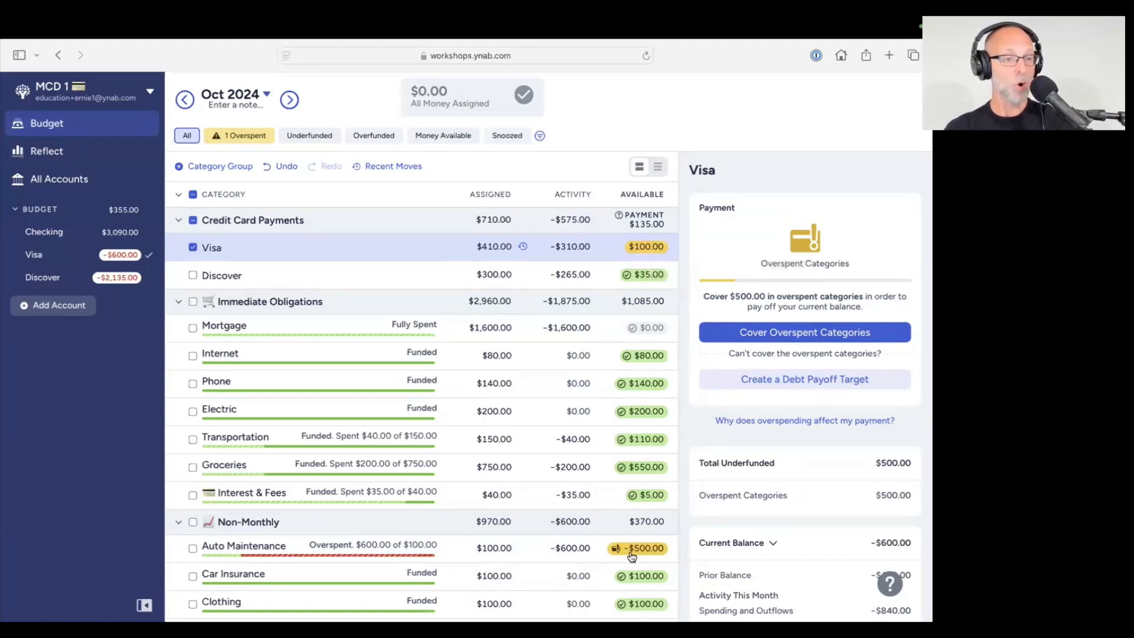
pyautogui.moveTo(655, 555)
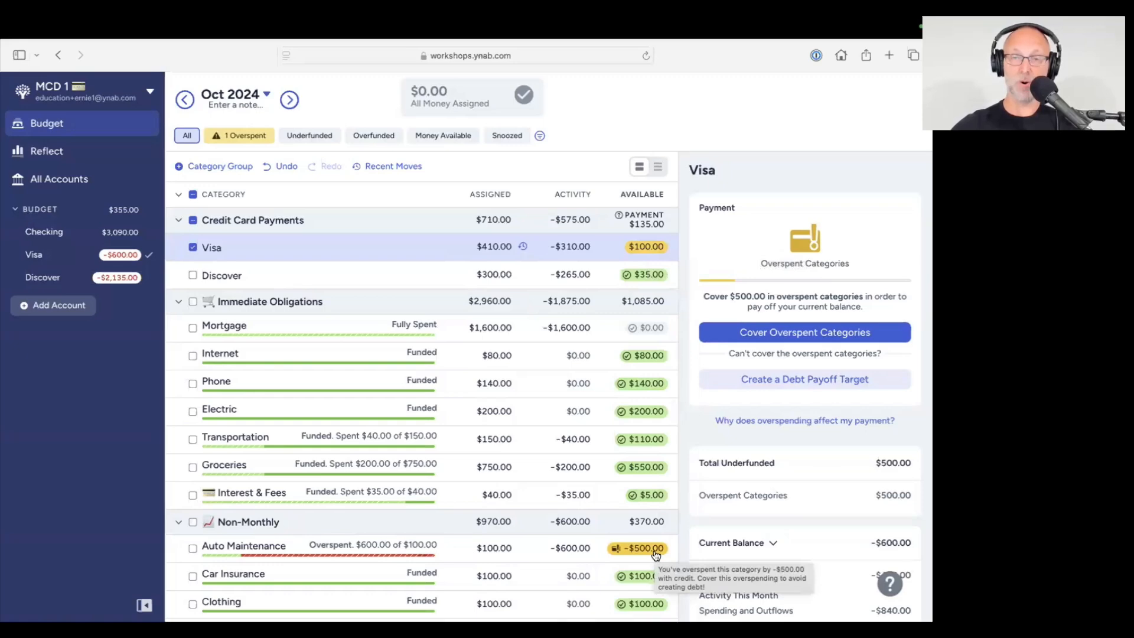
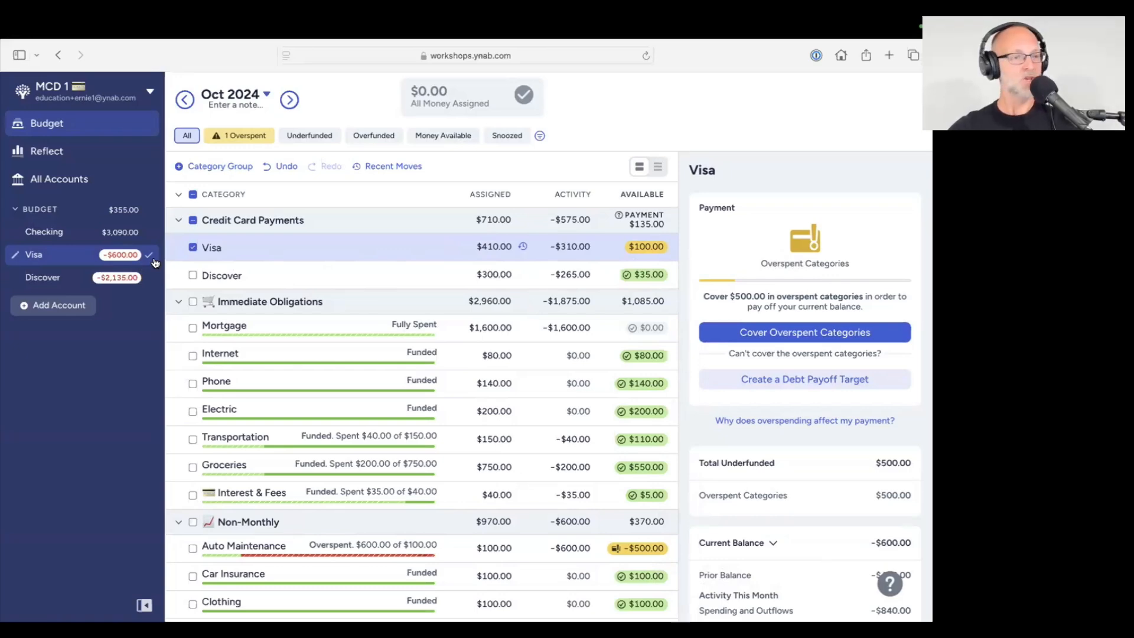
pyautogui.click(194, 220)
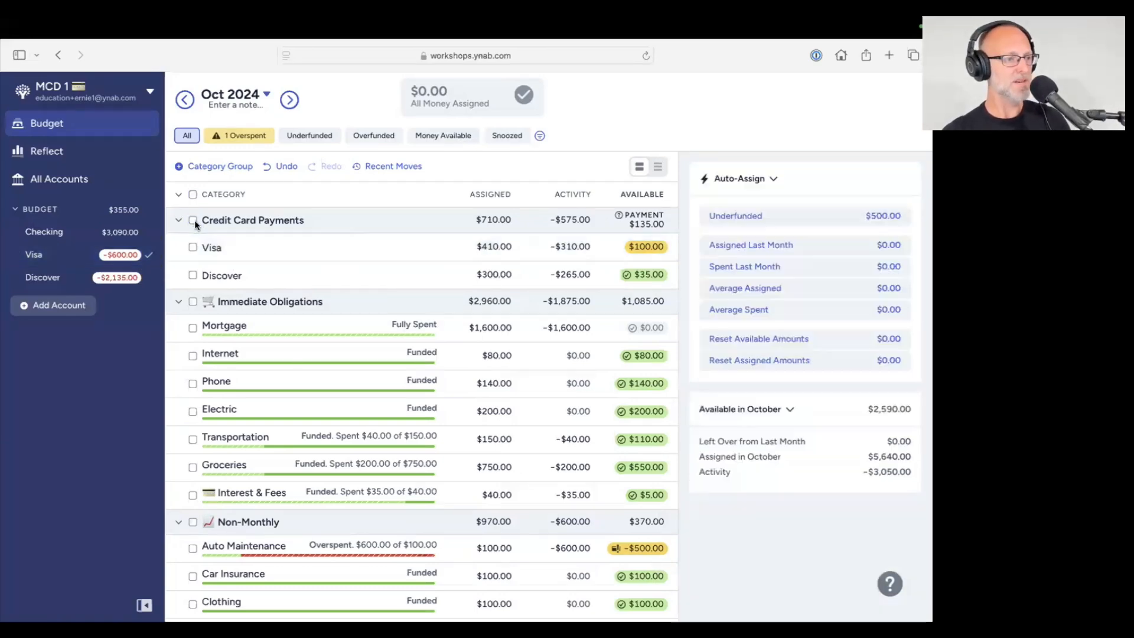
pyautogui.scroll(-3, 615, 409)
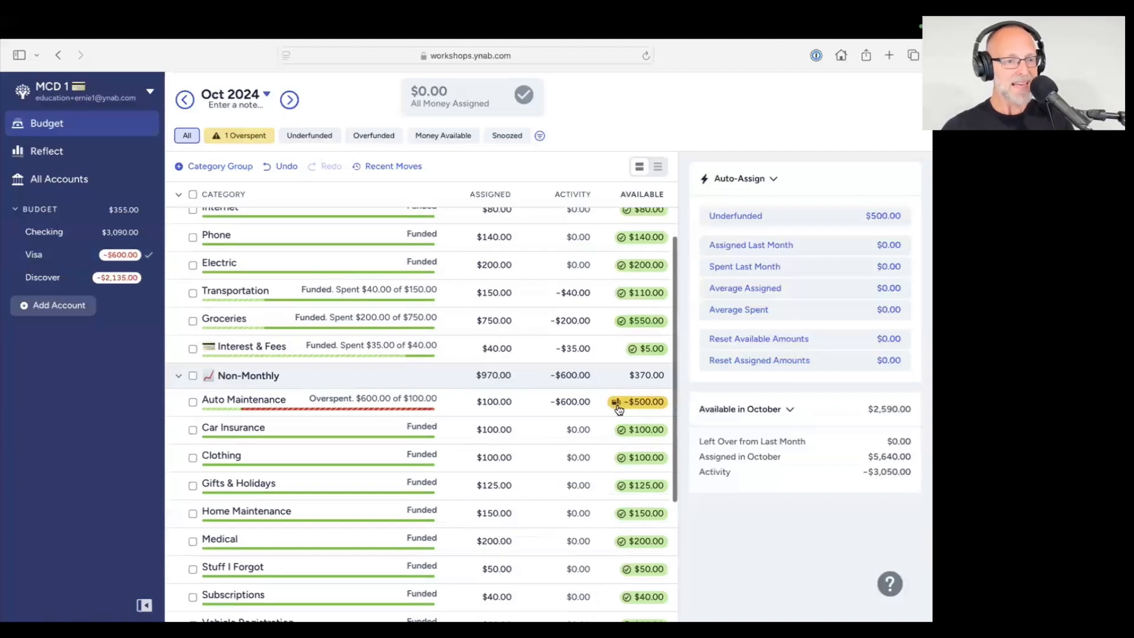
pyautogui.moveTo(630, 409)
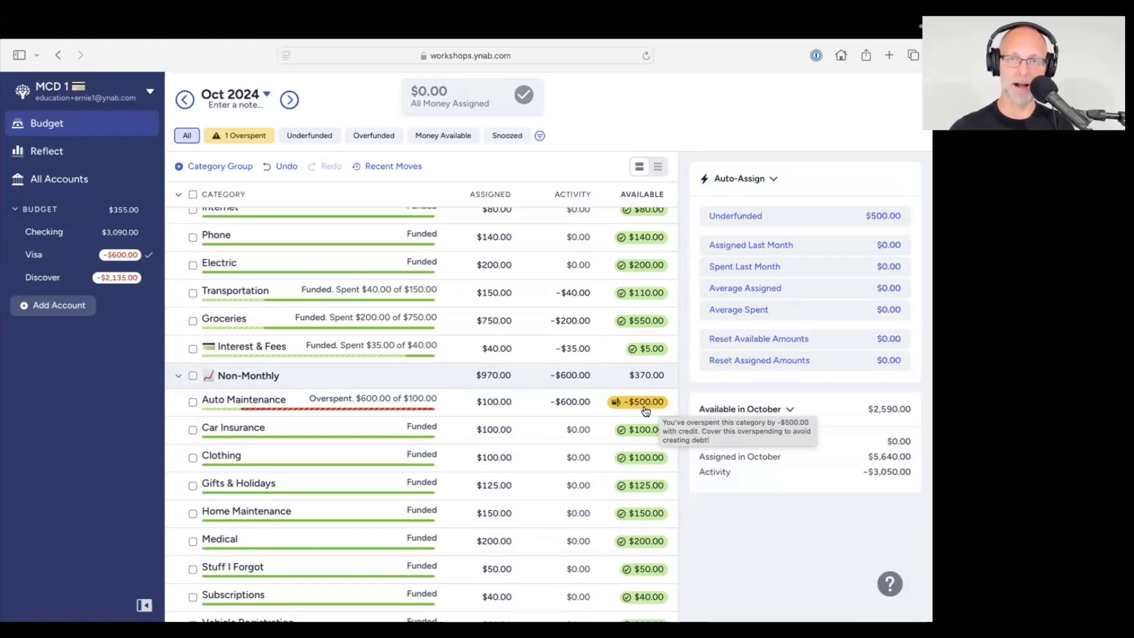
pyautogui.scroll(3, 646, 411)
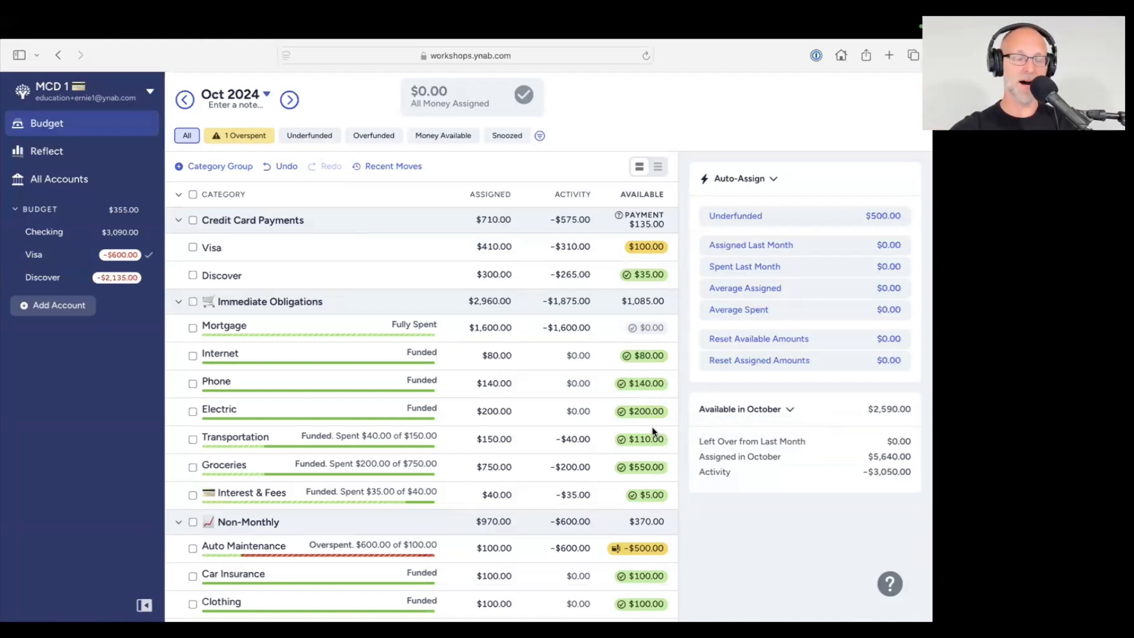
# Move $100 from the Home Maintenance category's available money to Auto Maintenance in October 2024
pyautogui.scroll(-2, 654, 432)
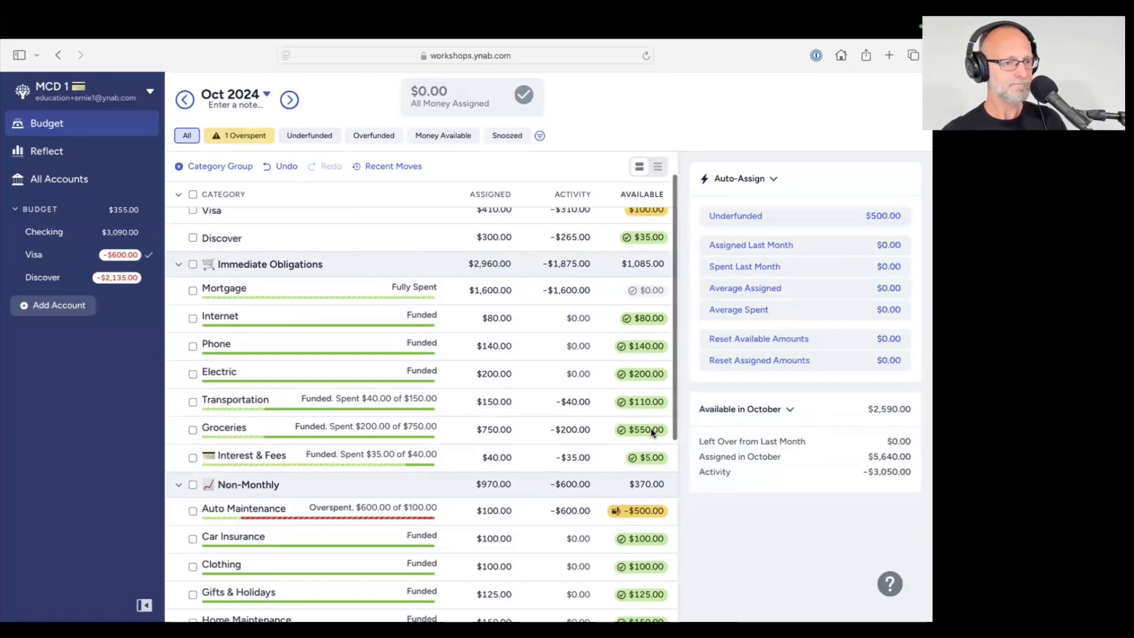
pyautogui.scroll(-5, 653, 431)
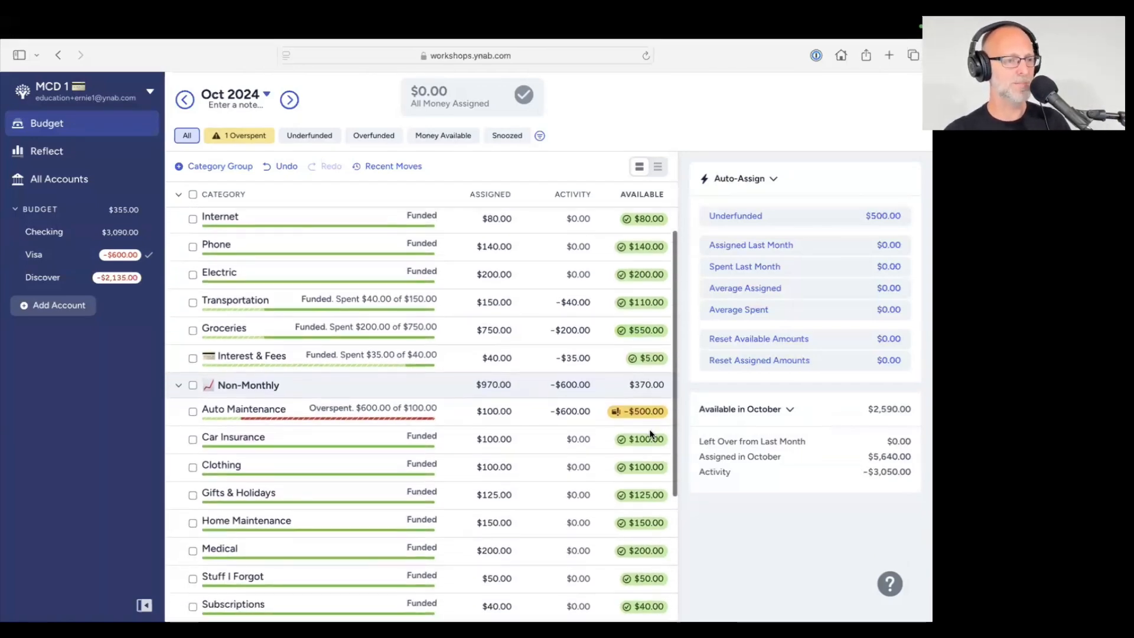
pyautogui.scroll(-3, 649, 434)
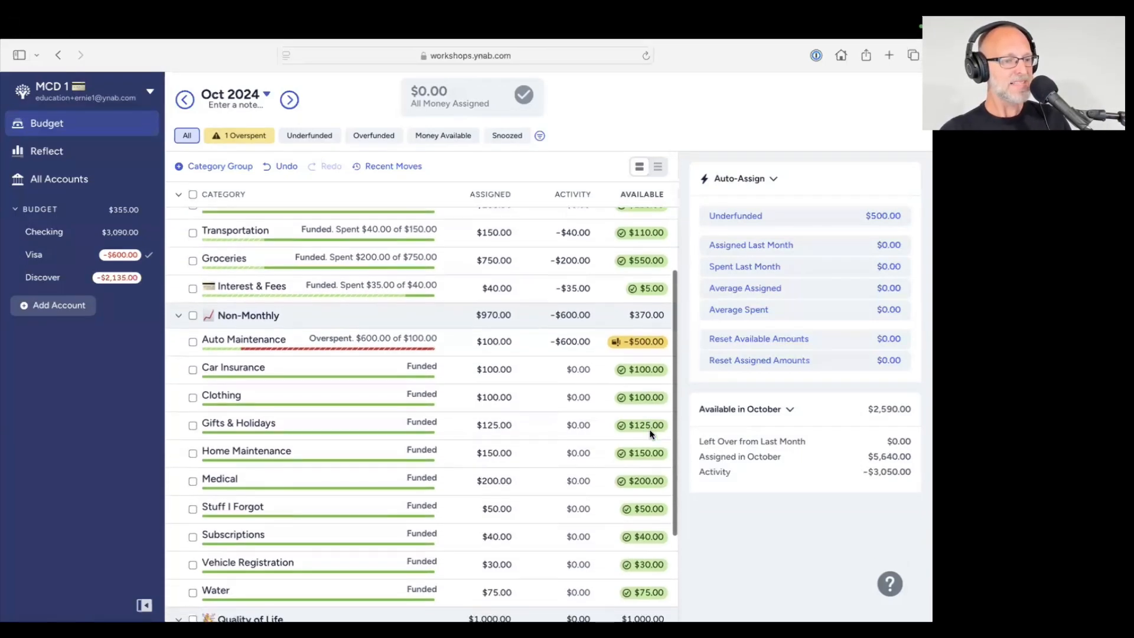
pyautogui.scroll(-3, 649, 429)
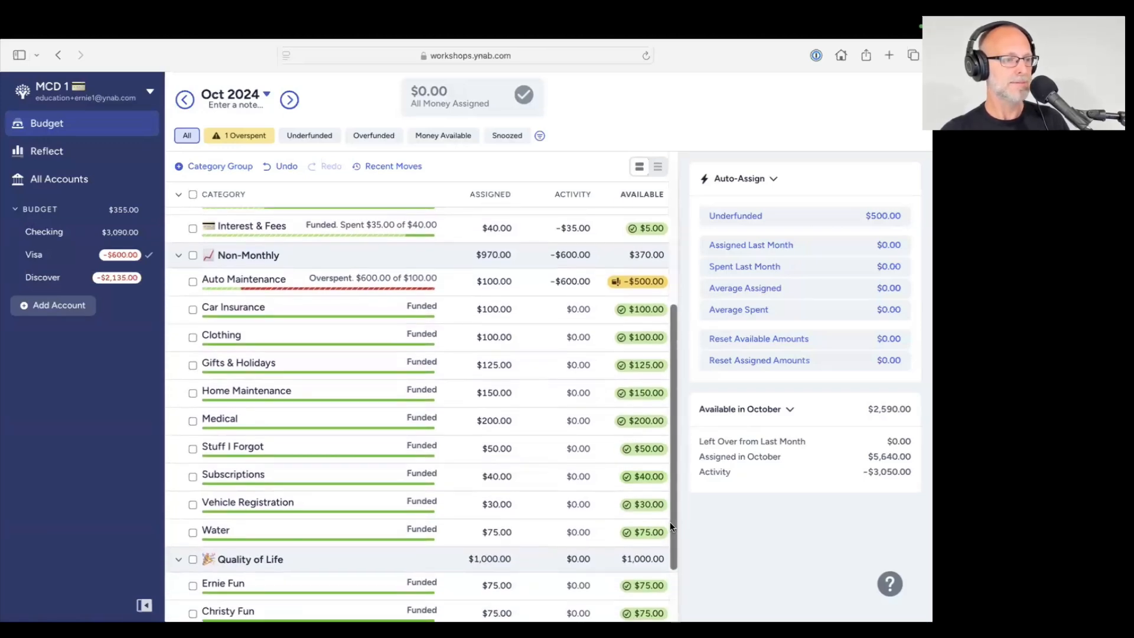
pyautogui.click(192, 393)
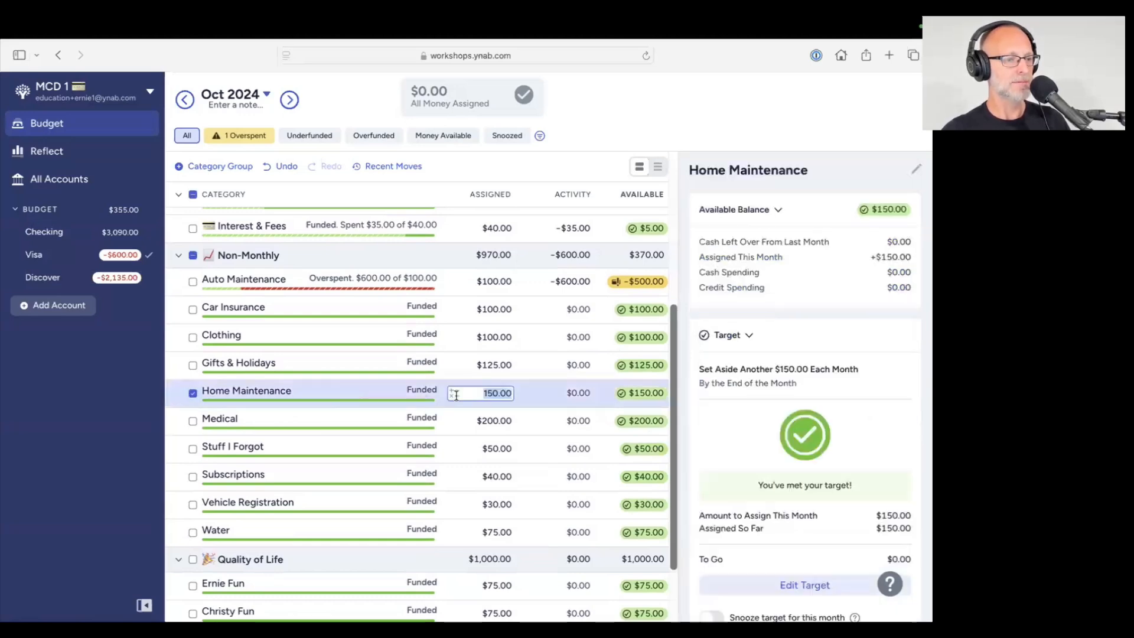
pyautogui.click(648, 394)
pyautogui.write('100')
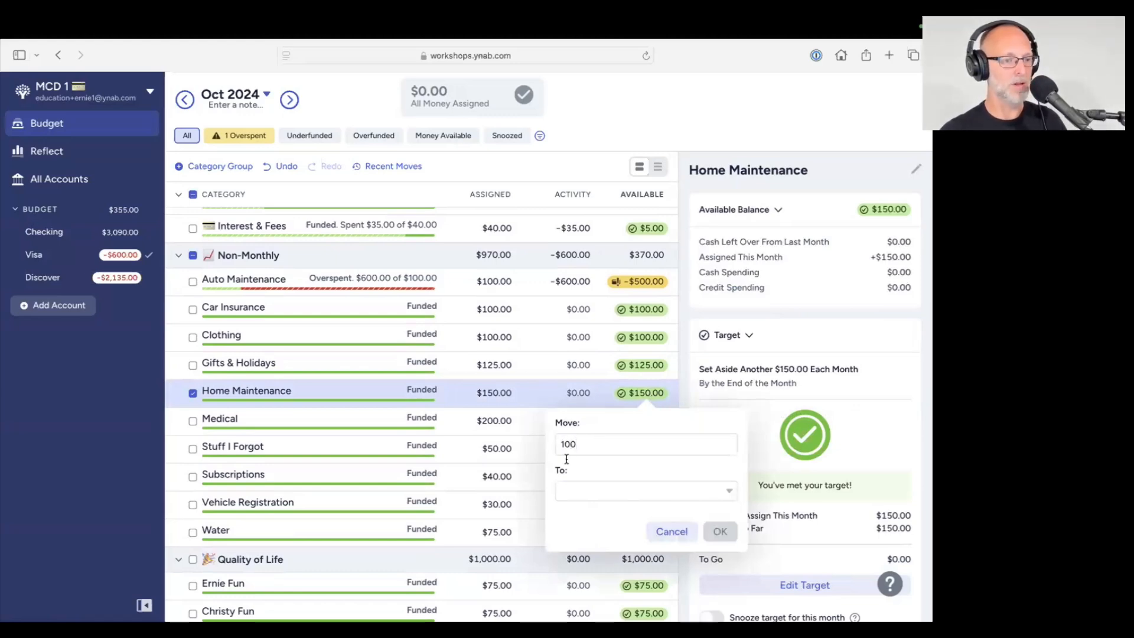
pyautogui.click(576, 493)
pyautogui.scroll(-5, 614, 416)
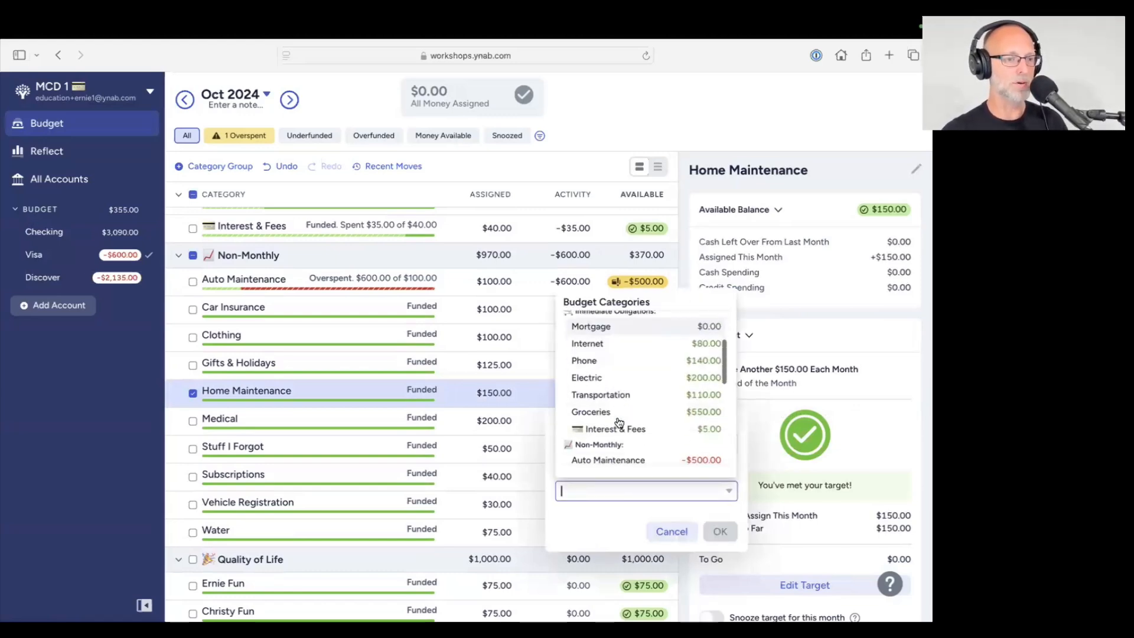
pyautogui.click(616, 404)
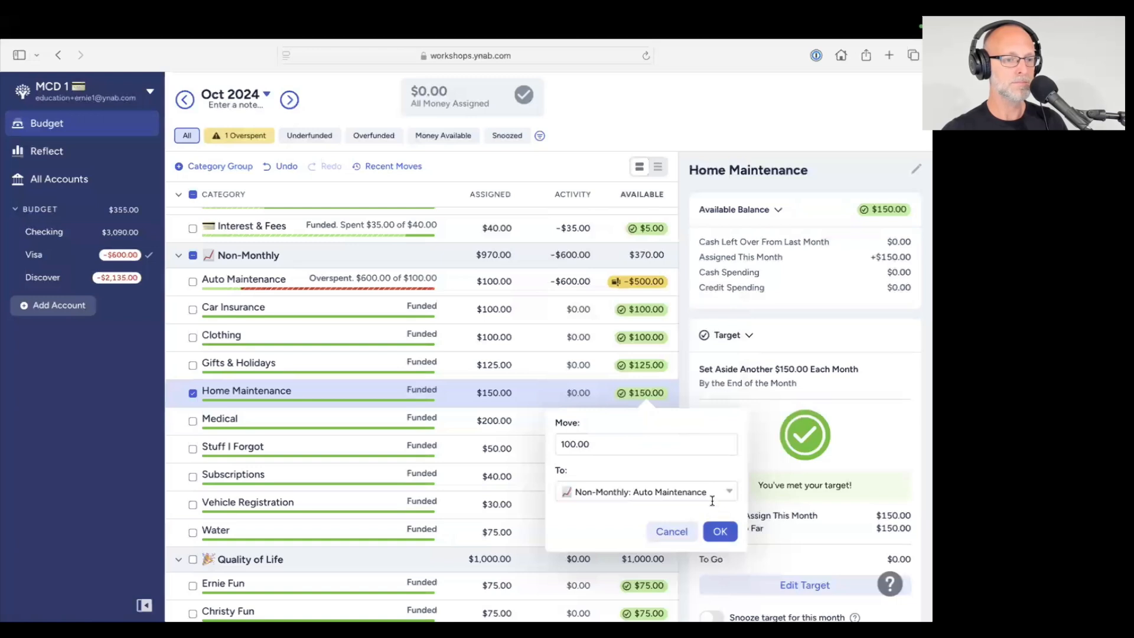
pyautogui.click(720, 531)
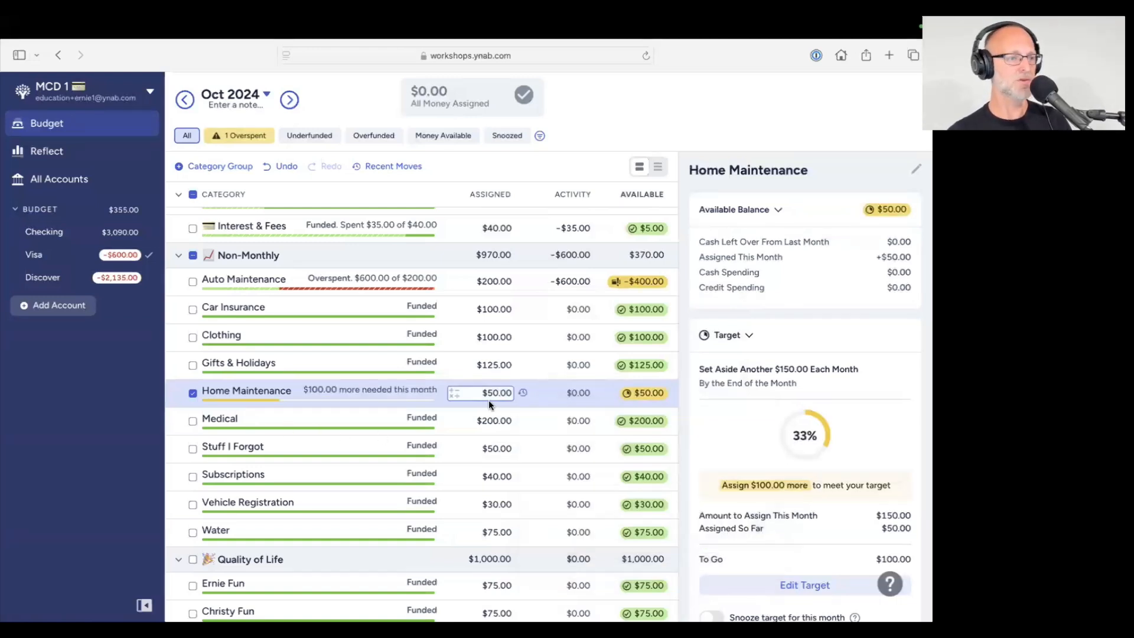
# Check how the moved money affects Auto Maintenance's overspending and the Visa category's amount available for payment
pyautogui.click(193, 283)
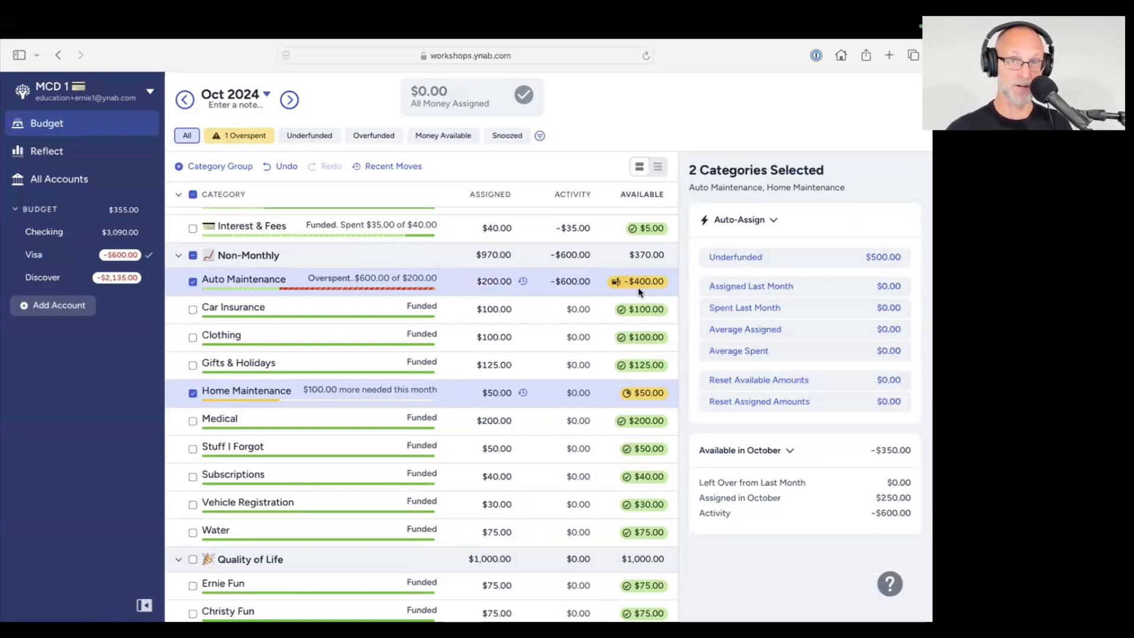
pyautogui.scroll(5, 638, 288)
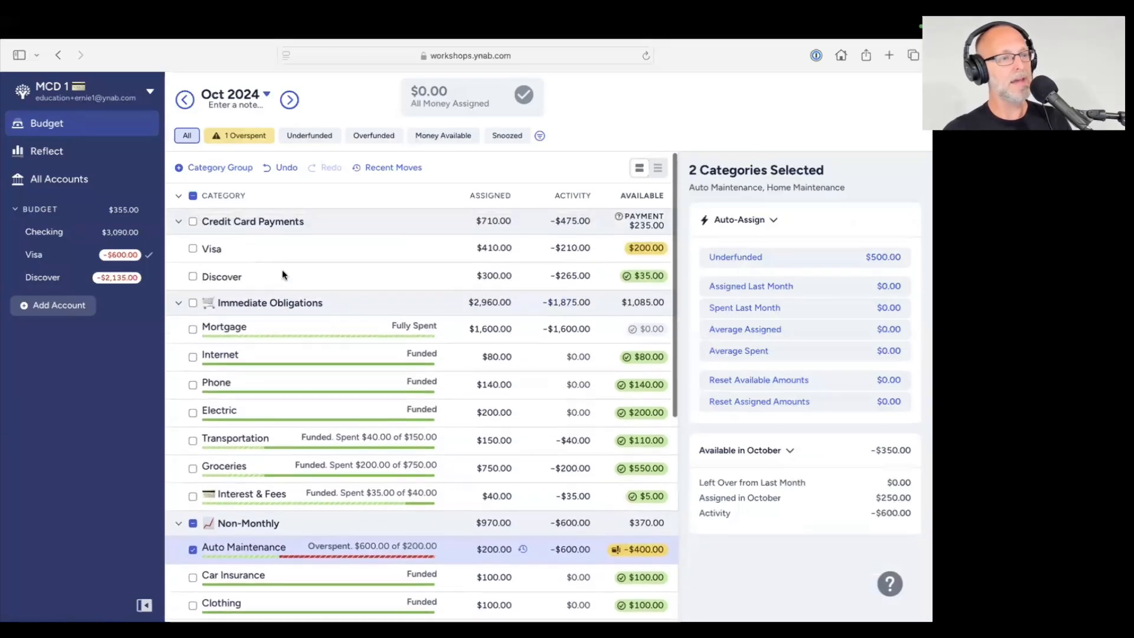
pyautogui.click(193, 247)
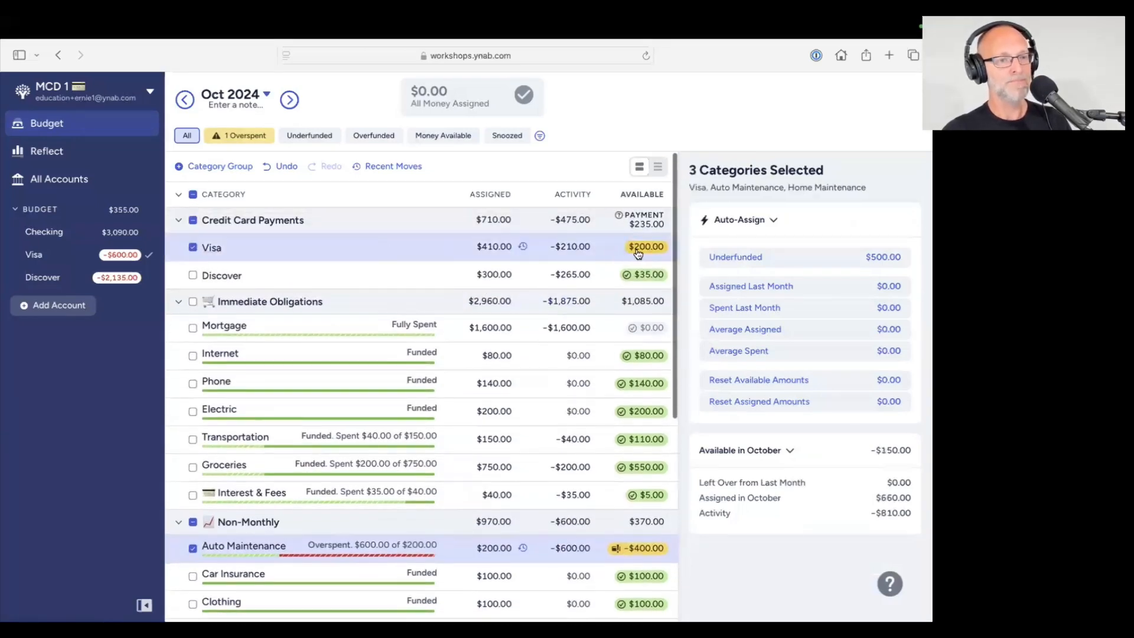
pyautogui.moveTo(642, 254)
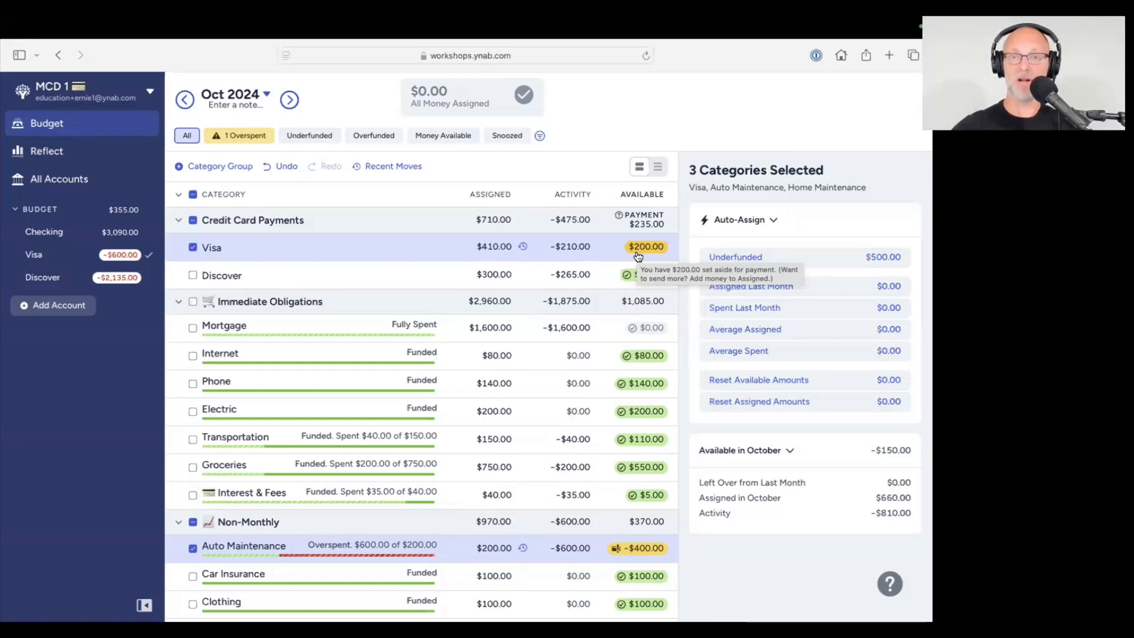
pyautogui.click(193, 248)
# Select only Auto Maintenance and compare its available amount in October and November 2024
pyautogui.scroll(-4, 195, 539)
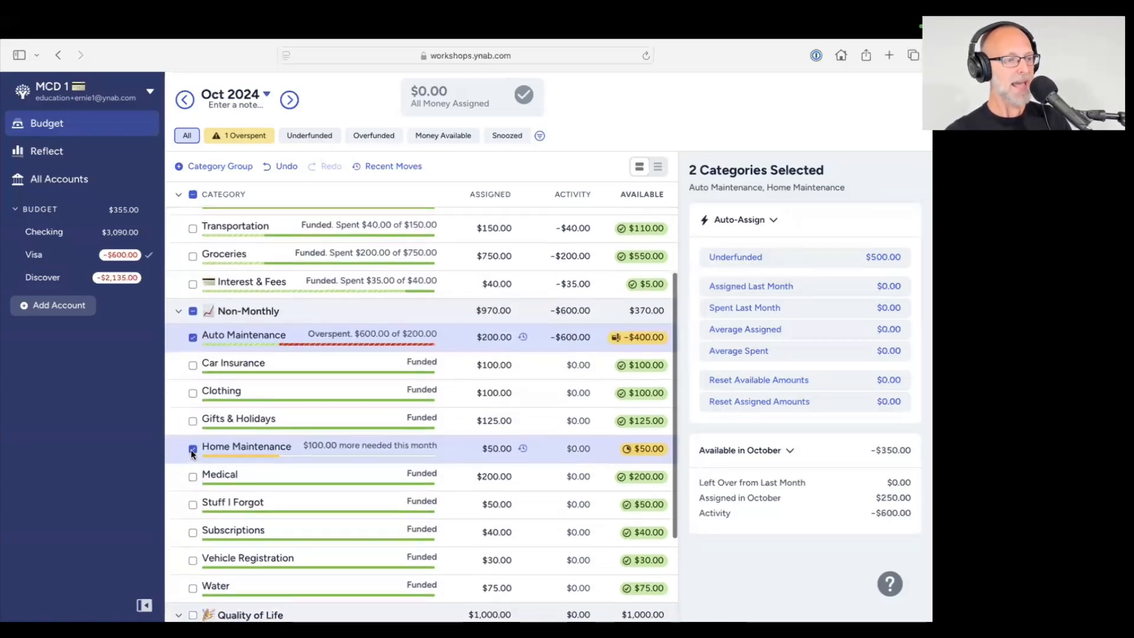
pyautogui.click(192, 449)
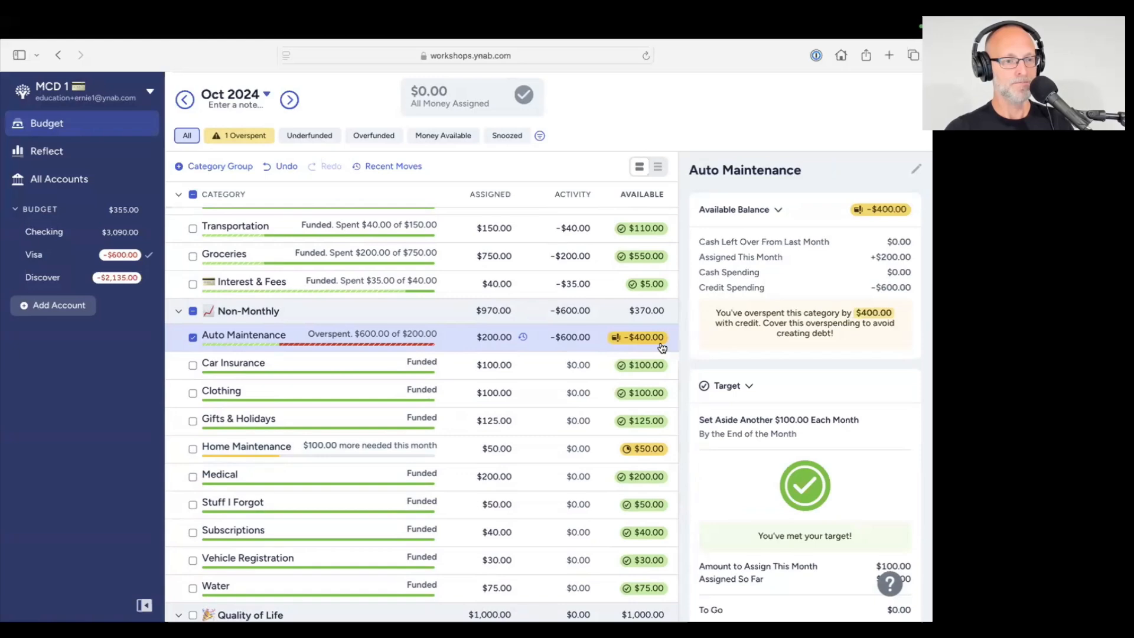
pyautogui.moveTo(637, 346)
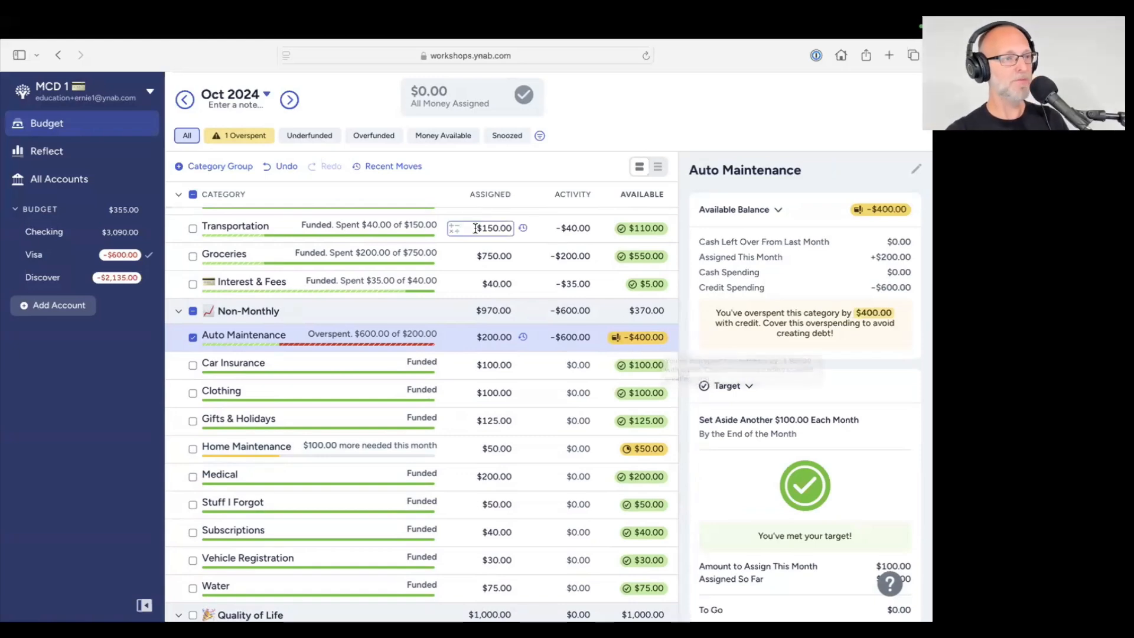
pyautogui.click(290, 101)
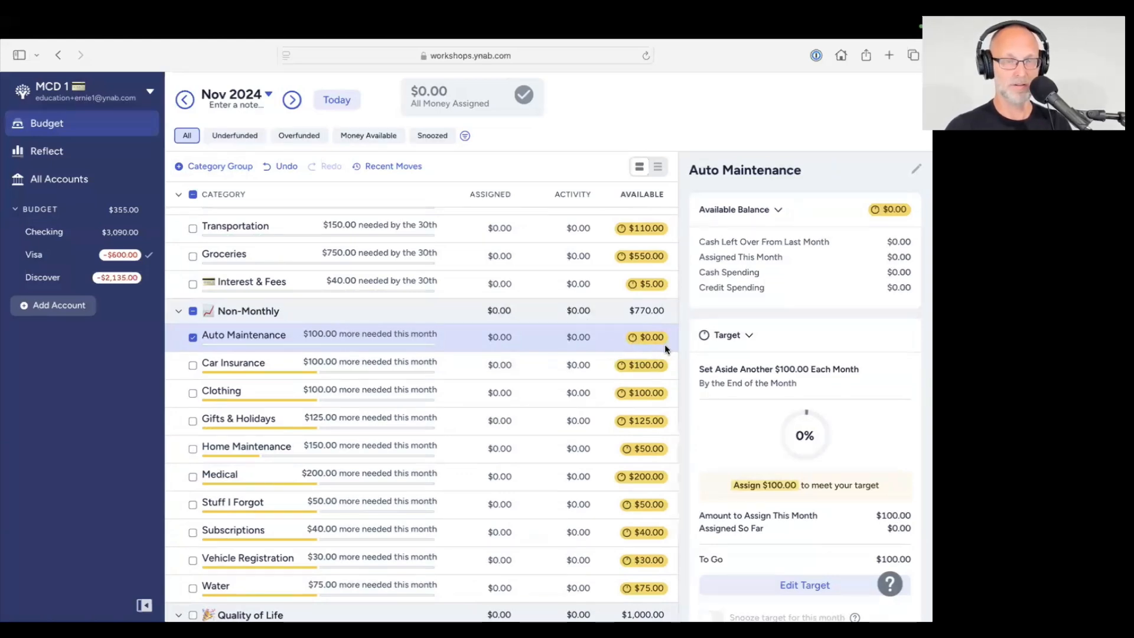
pyautogui.click(186, 100)
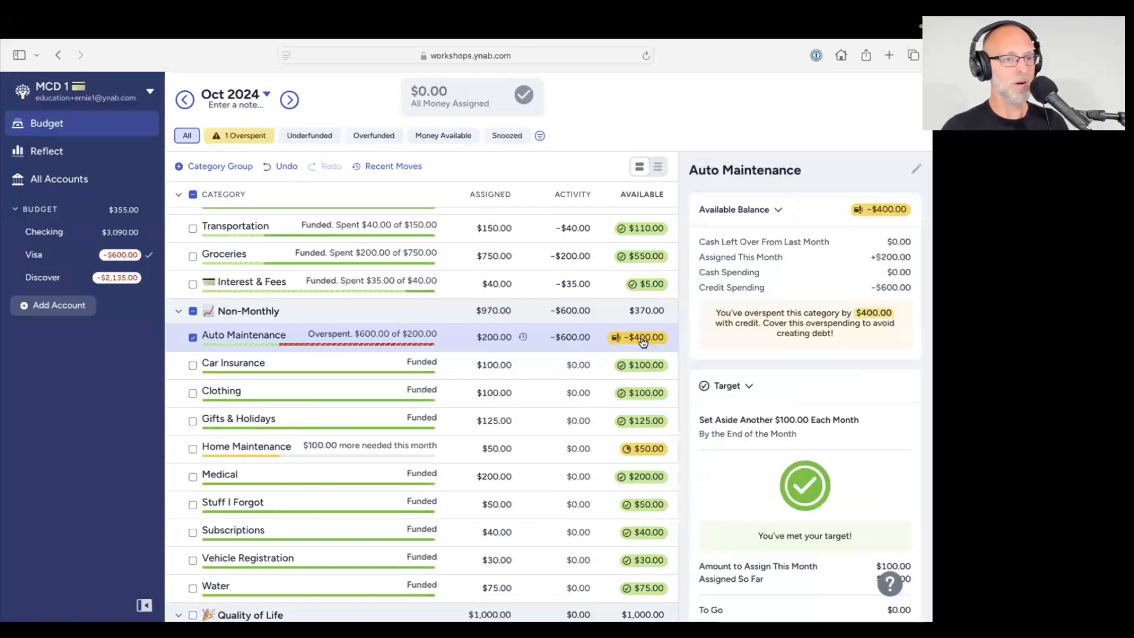
# Examine the Visa payment category's available amount and underfunded status in the November 2024 budget
pyautogui.click(290, 101)
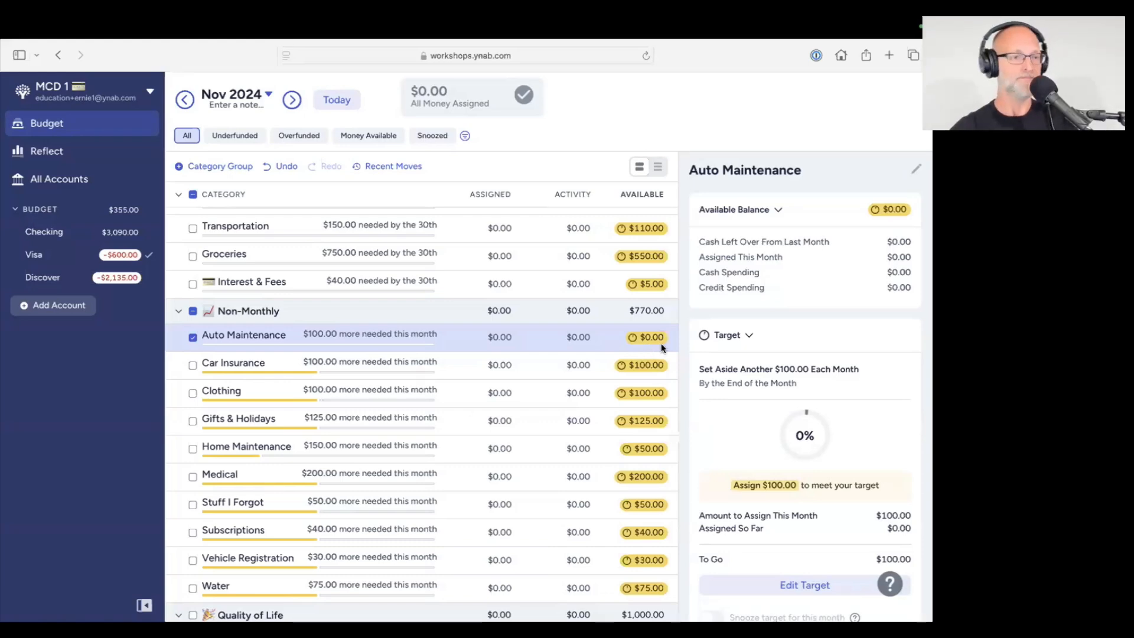
pyautogui.click(192, 338)
pyautogui.scroll(5, 266, 338)
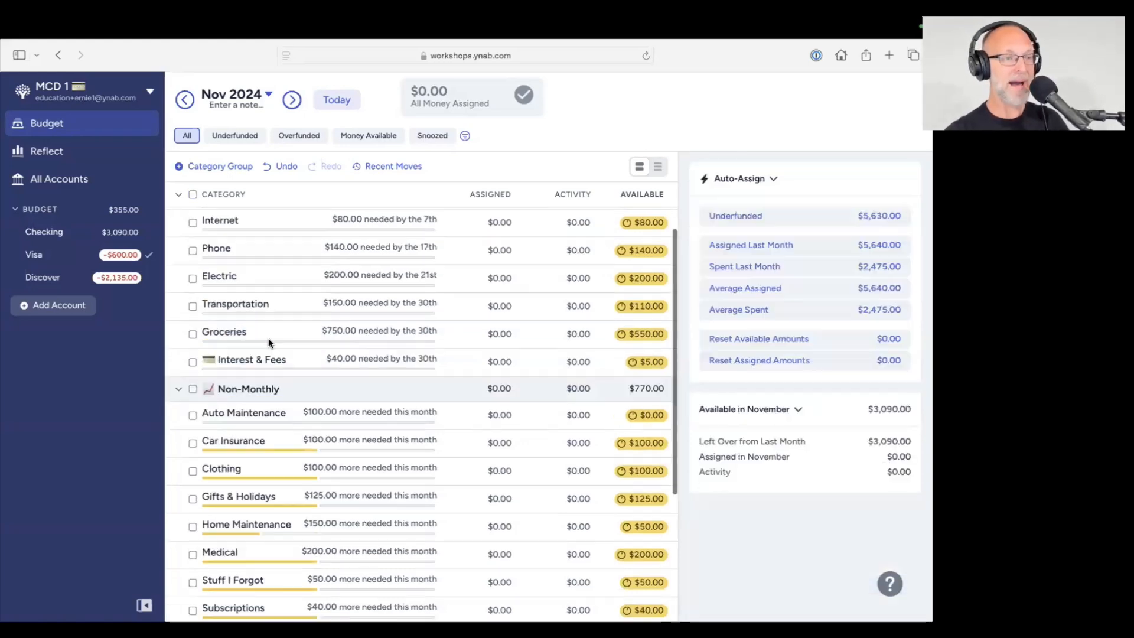
pyautogui.click(261, 254)
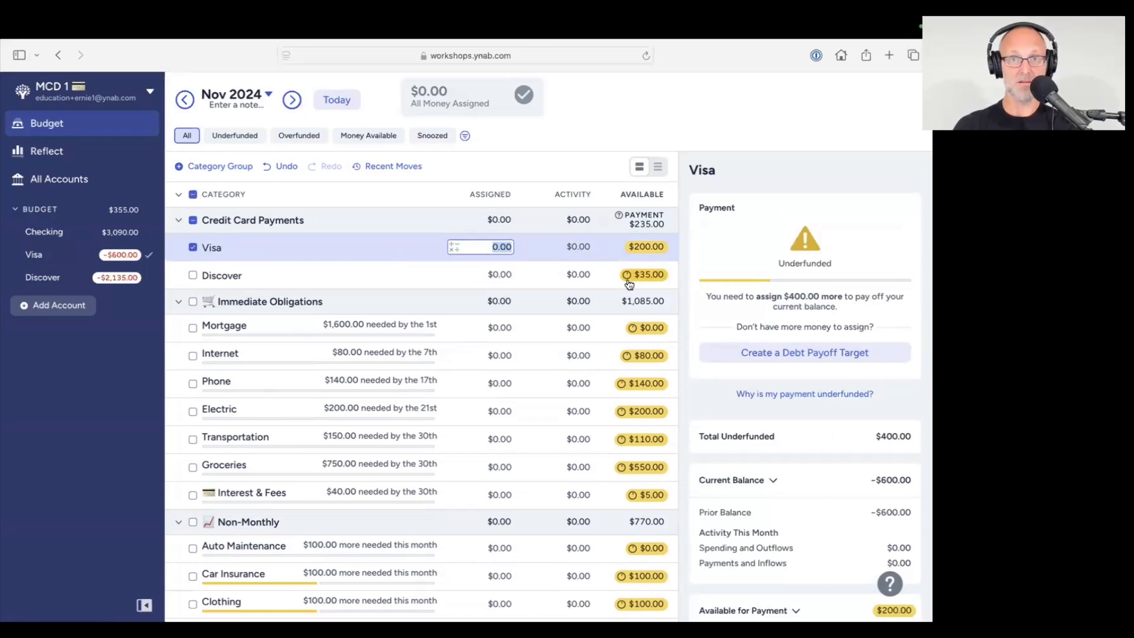
pyautogui.moveTo(629, 285)
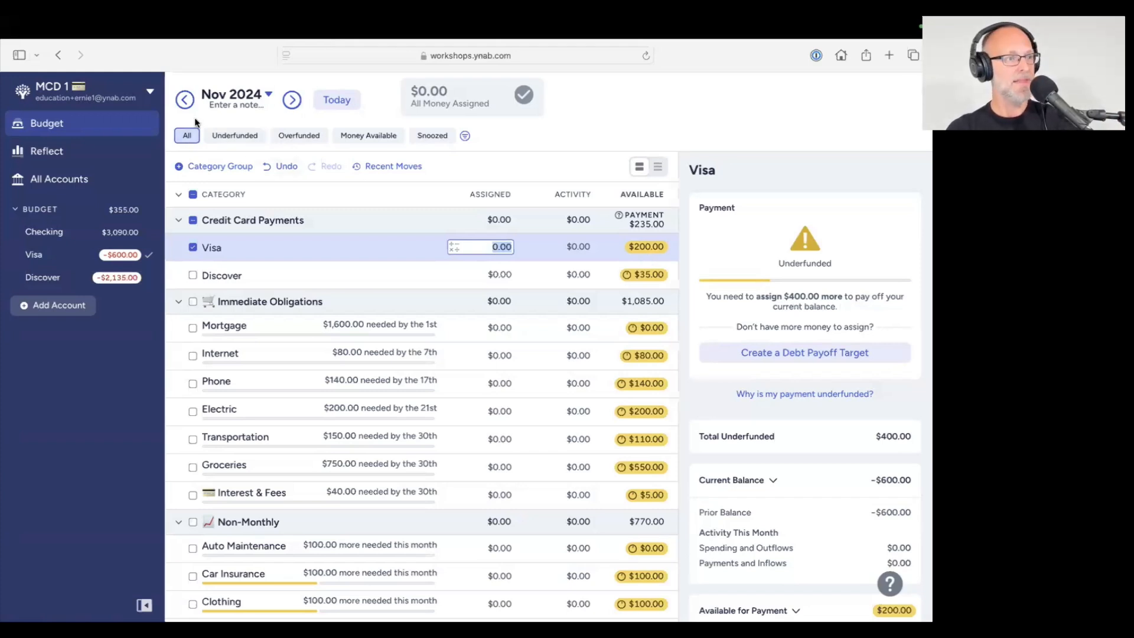
# Review the Auto Maintenance overspending in October 2024 again, and return to November with only Visa selected
pyautogui.click(185, 99)
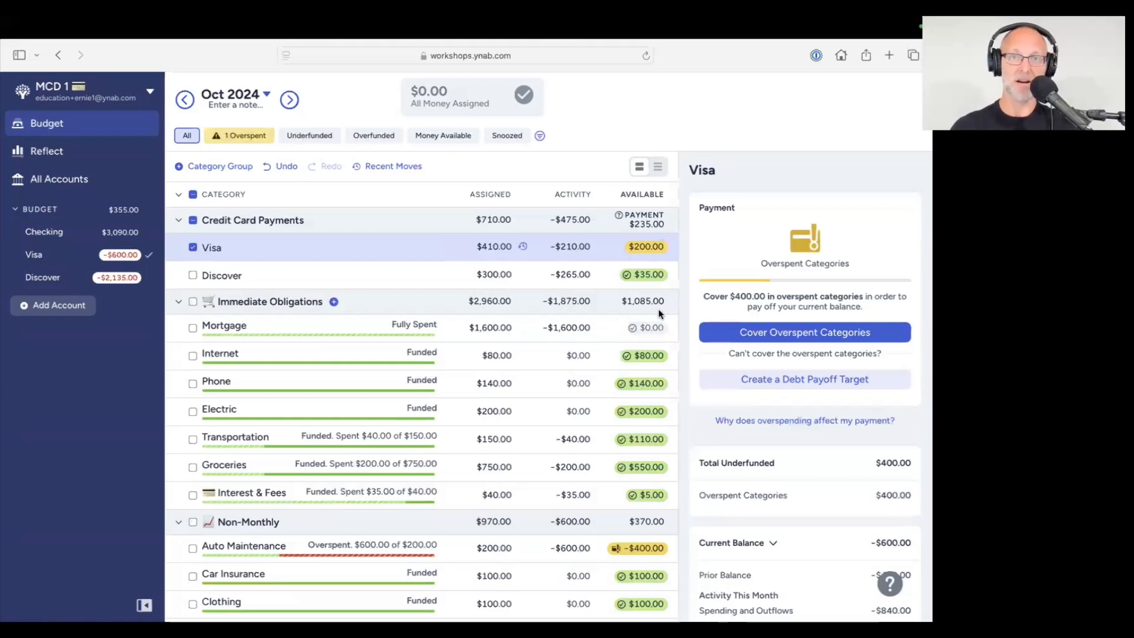
pyautogui.scroll(-3, 650, 413)
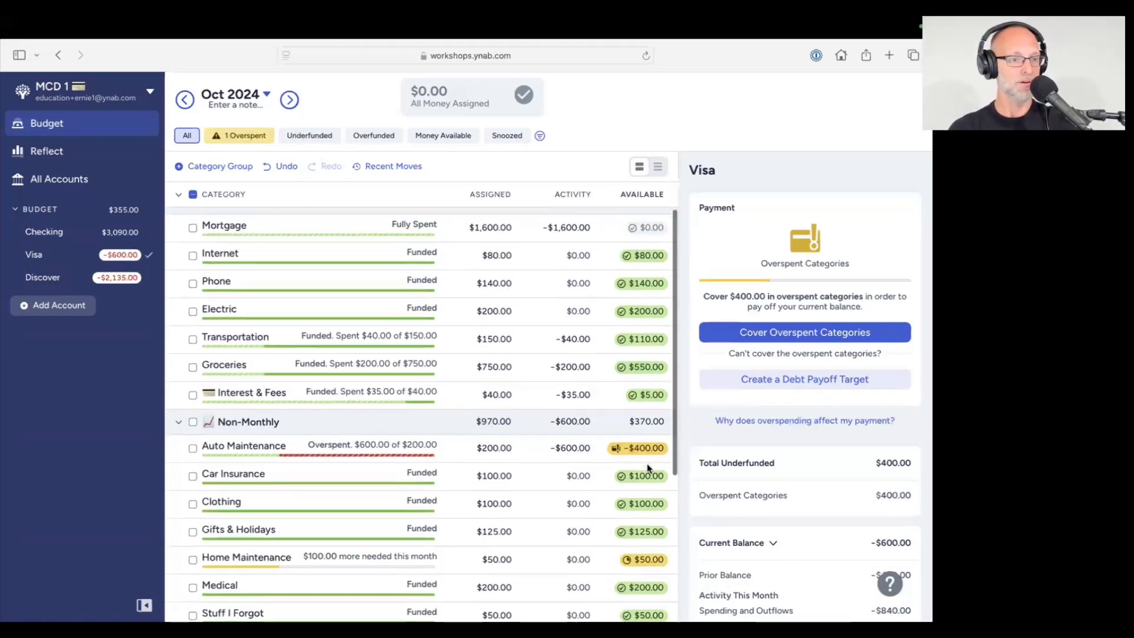
pyautogui.click(193, 448)
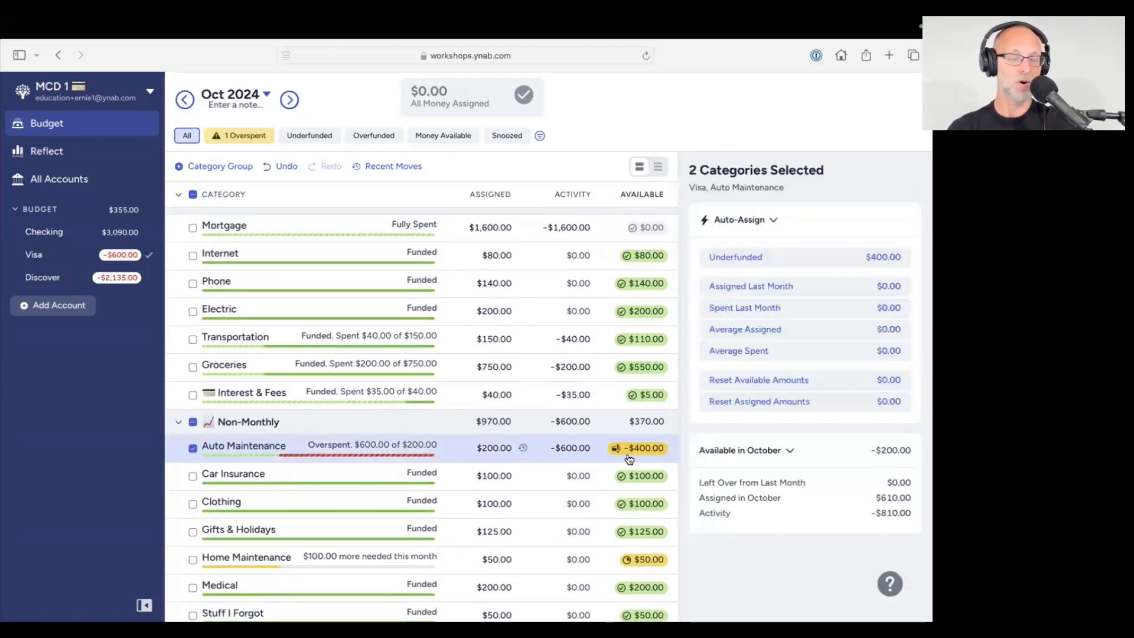
pyautogui.click(290, 100)
pyautogui.click(192, 448)
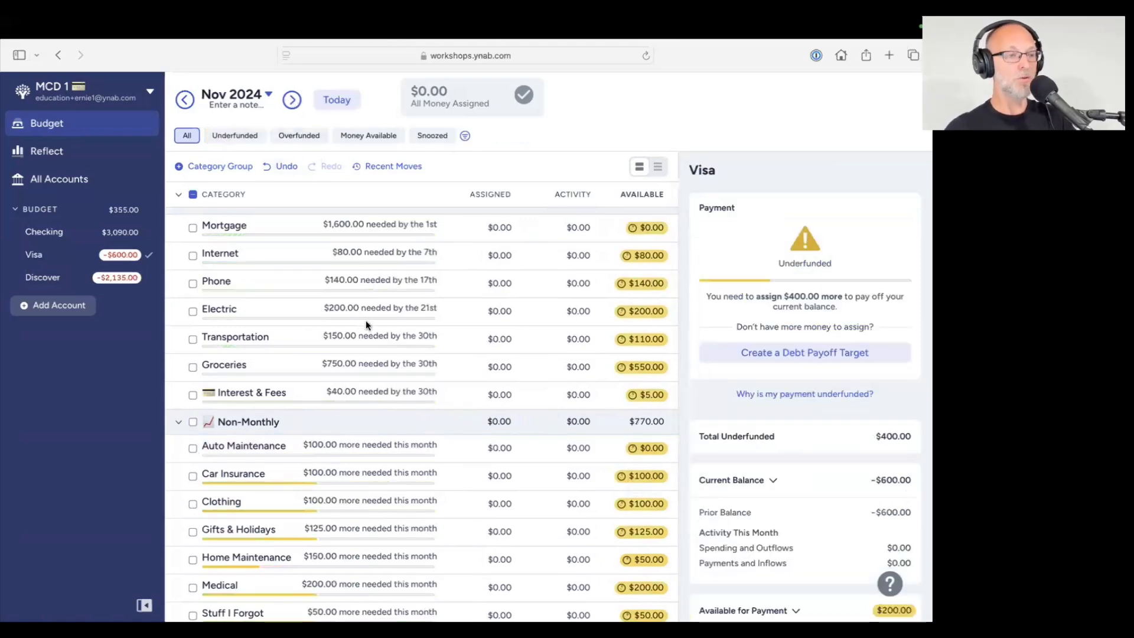
# Create and save a Visa debt payoff target to pay off the balance by December 2024, then clear the category selection
pyautogui.scroll(2, 365, 313)
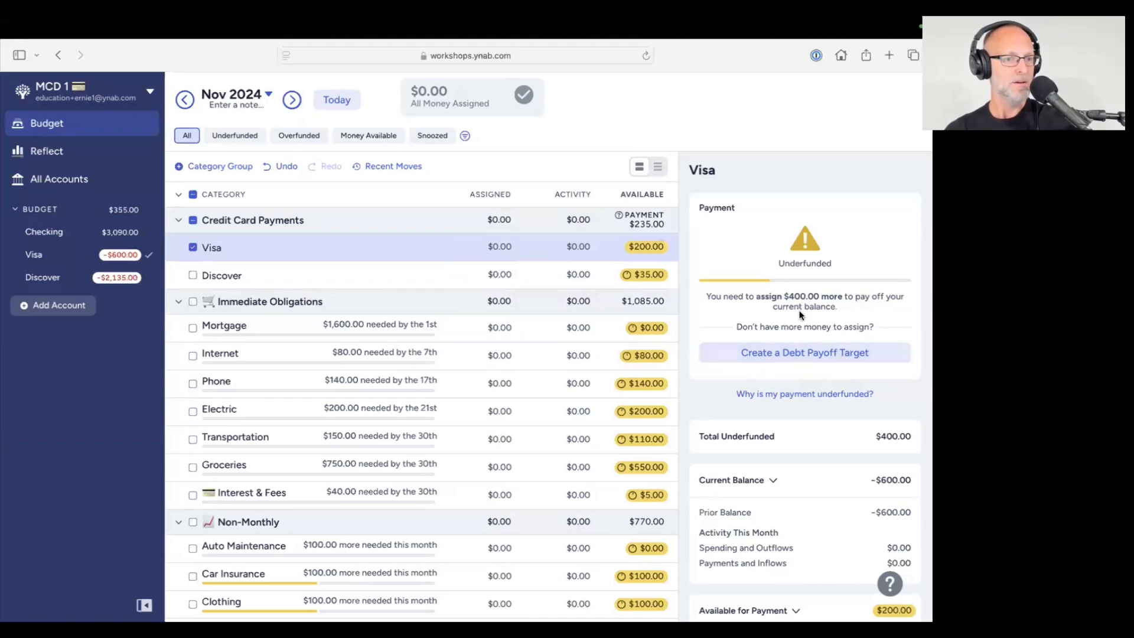
pyautogui.click(821, 355)
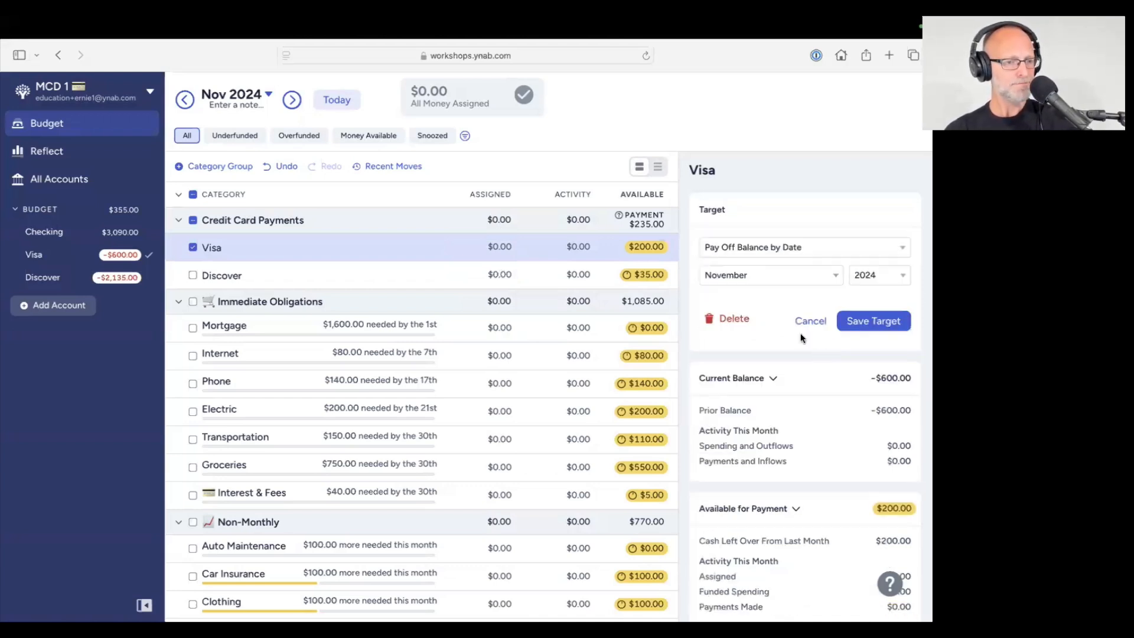
pyautogui.click(767, 272)
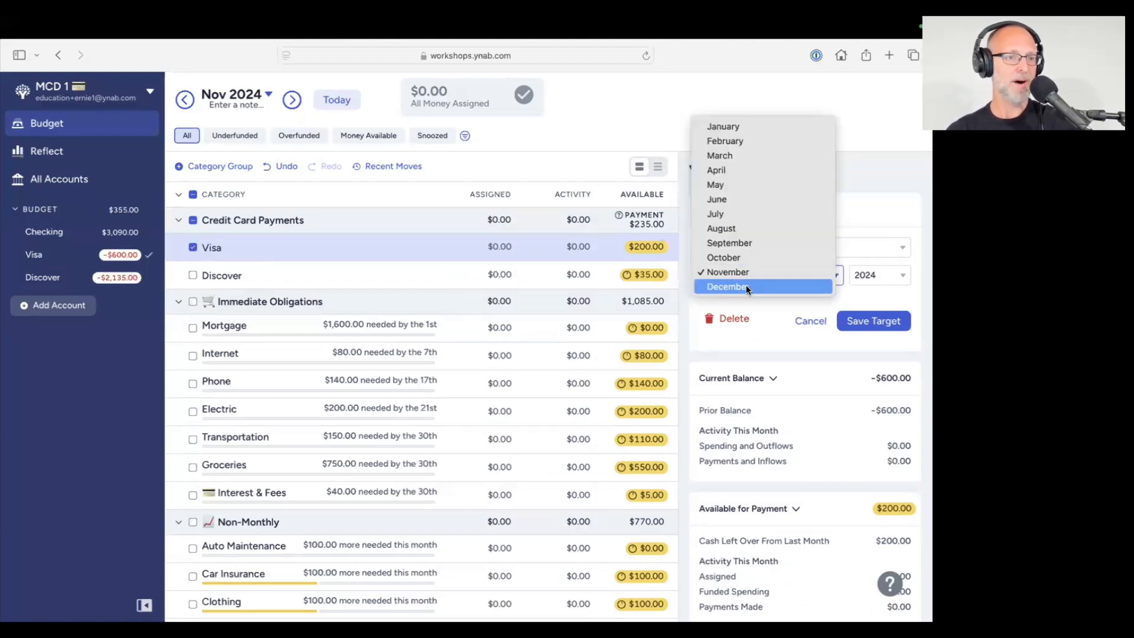
pyautogui.click(747, 288)
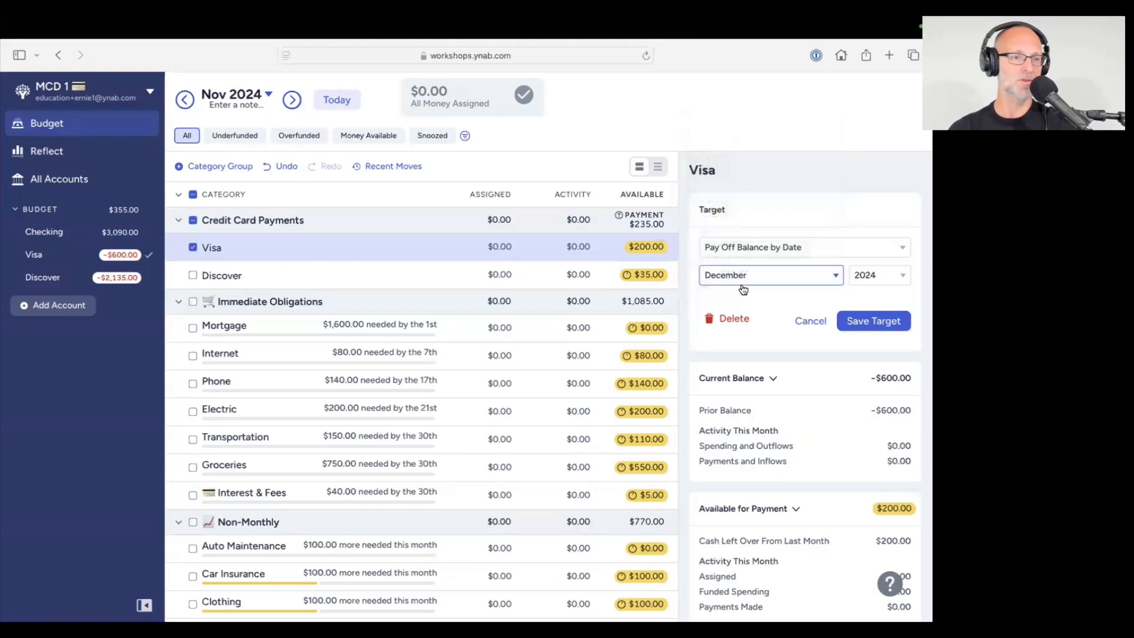
pyautogui.click(874, 321)
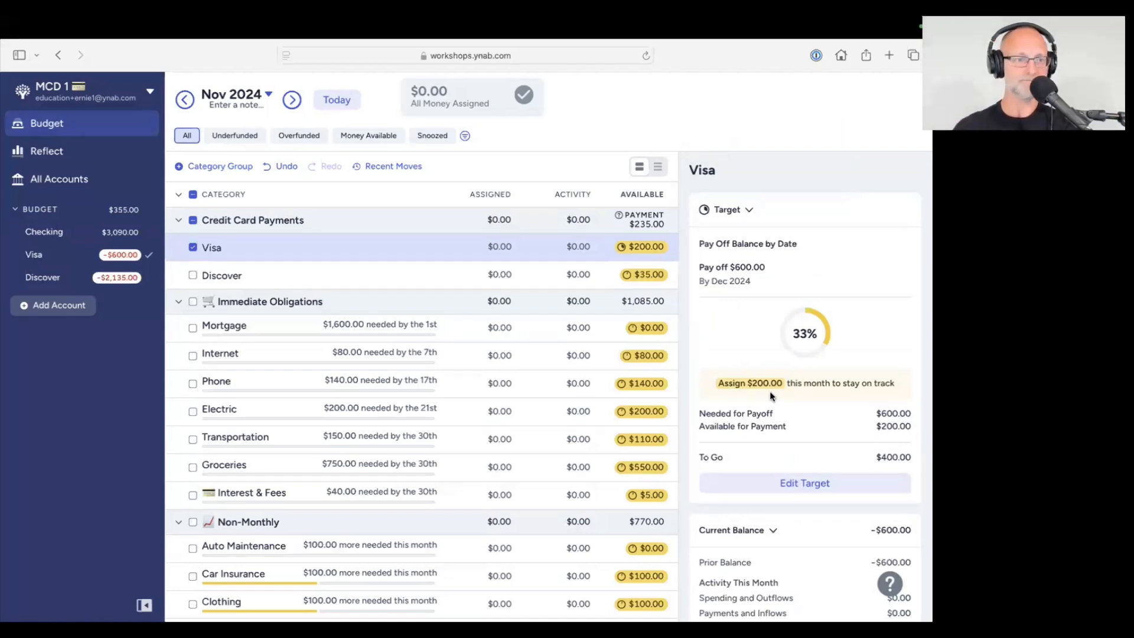
pyautogui.click(193, 195)
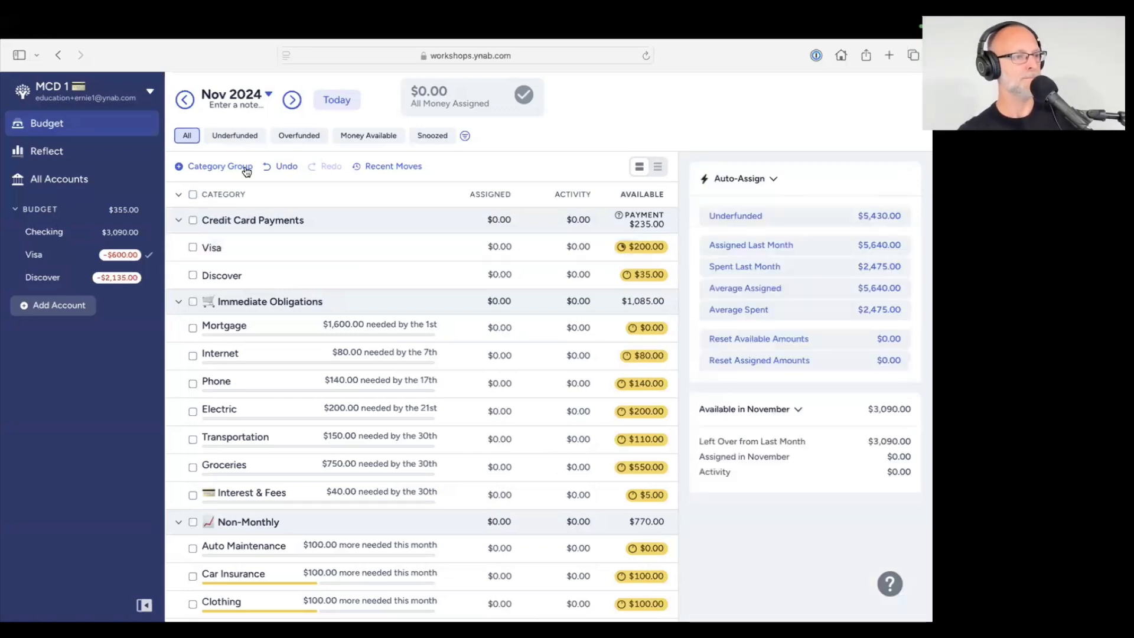
# Return to the October 2024 budget and review the Discover account's transactions against its payment category
pyautogui.click(343, 104)
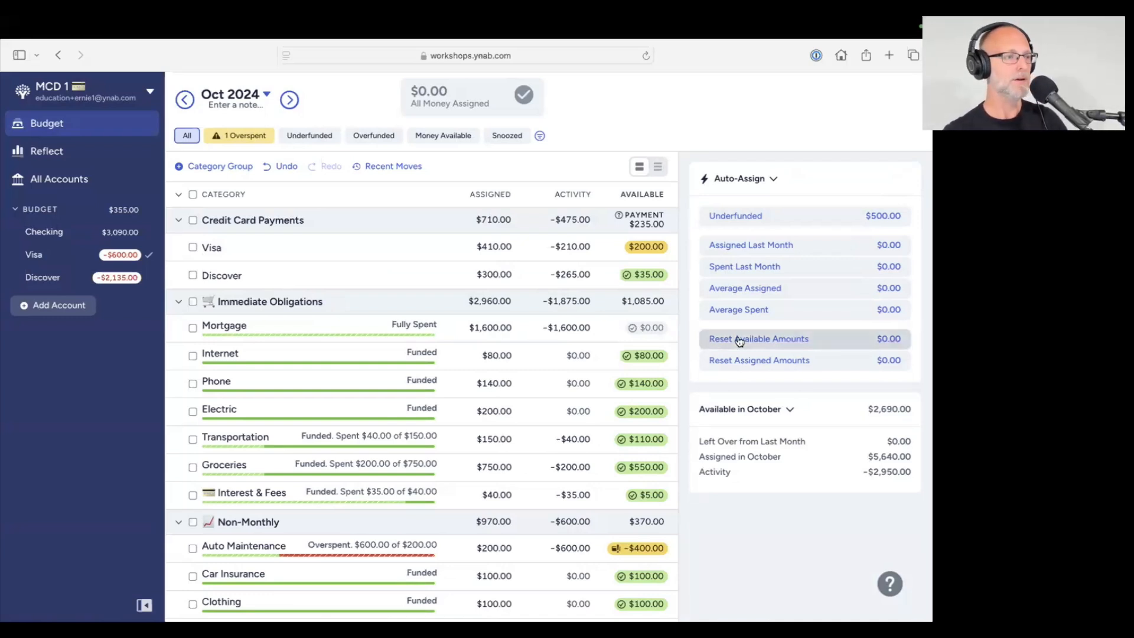
pyautogui.click(43, 280)
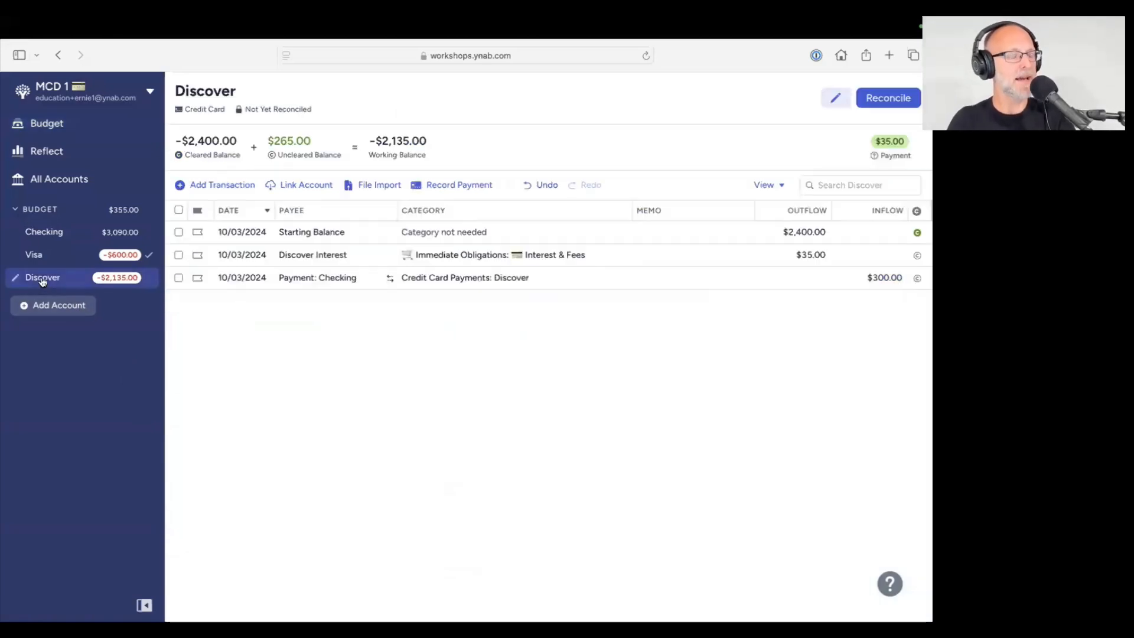
pyautogui.click(42, 124)
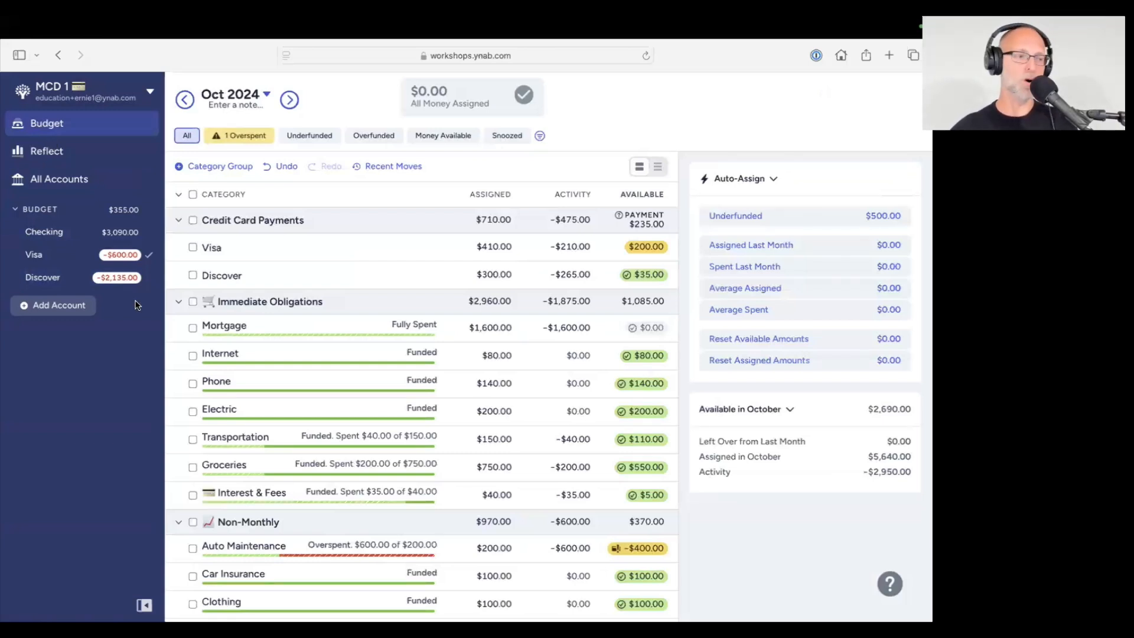
# Record a $40 inflow in the Discover account from new payee Discover Cashback, categorized as Ready to Assign
pyautogui.click(54, 287)
pyautogui.click(222, 188)
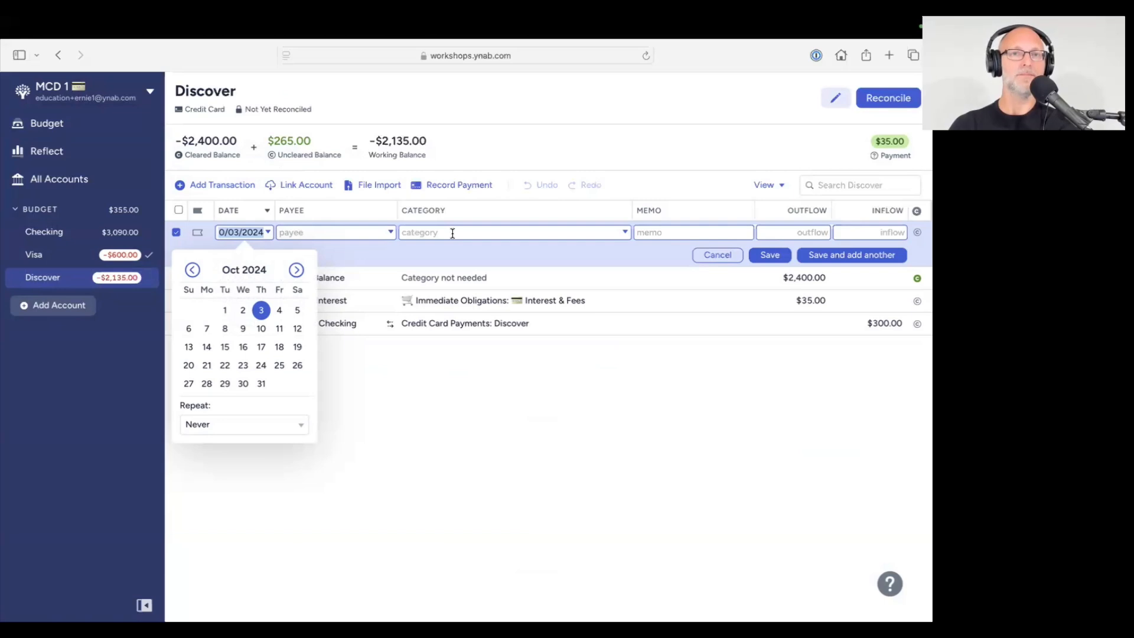
pyautogui.click(326, 232)
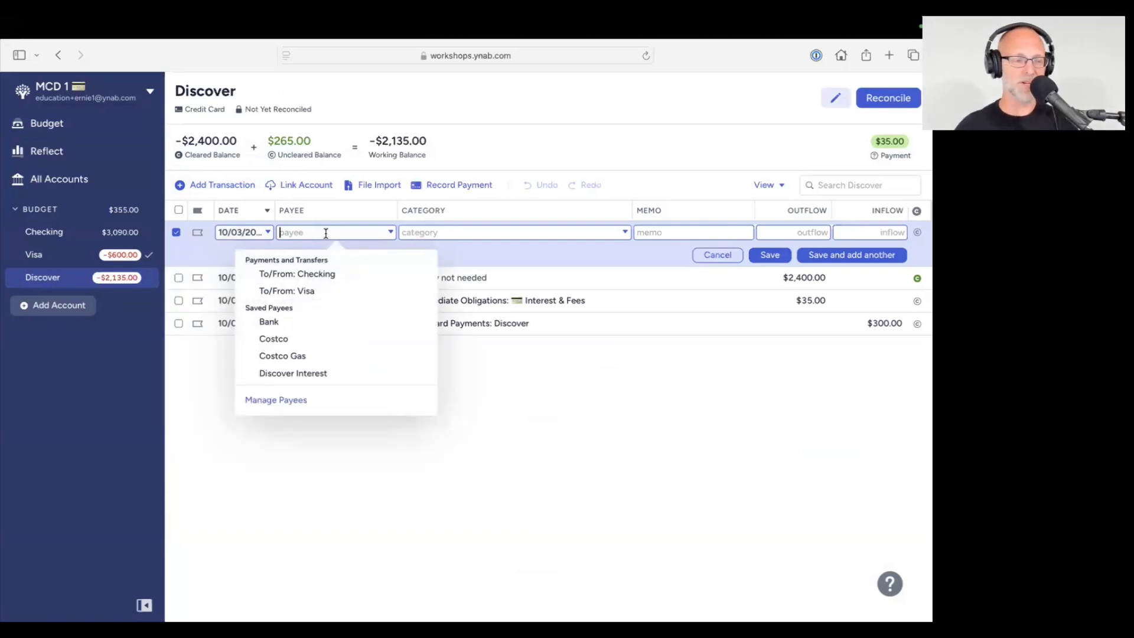
pyautogui.write('Discove')
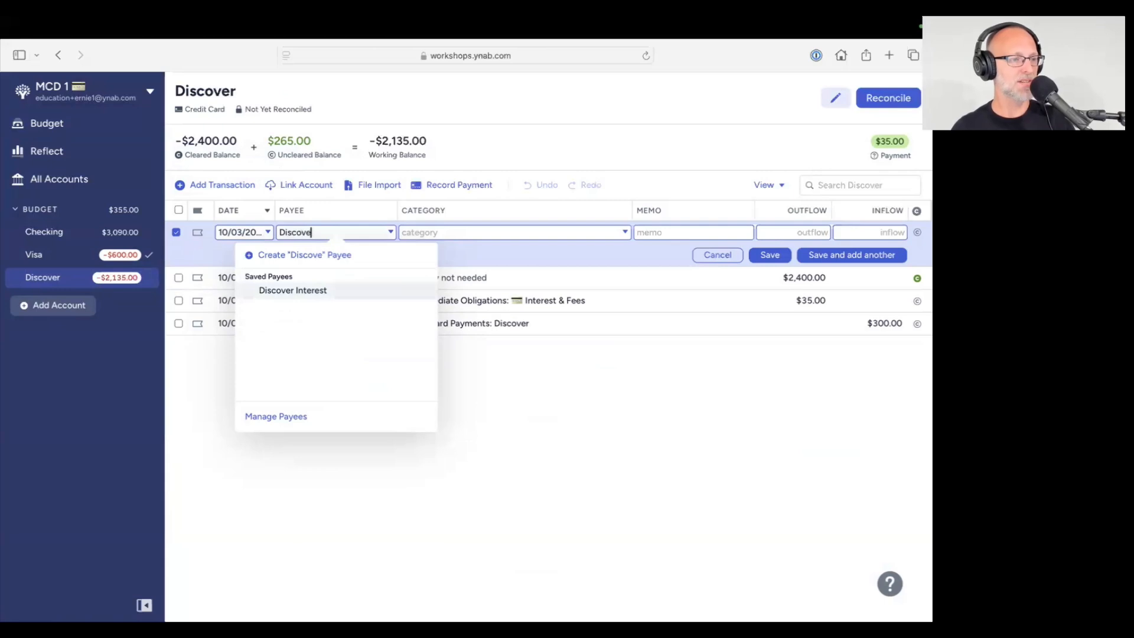
pyautogui.write('r Cashback')
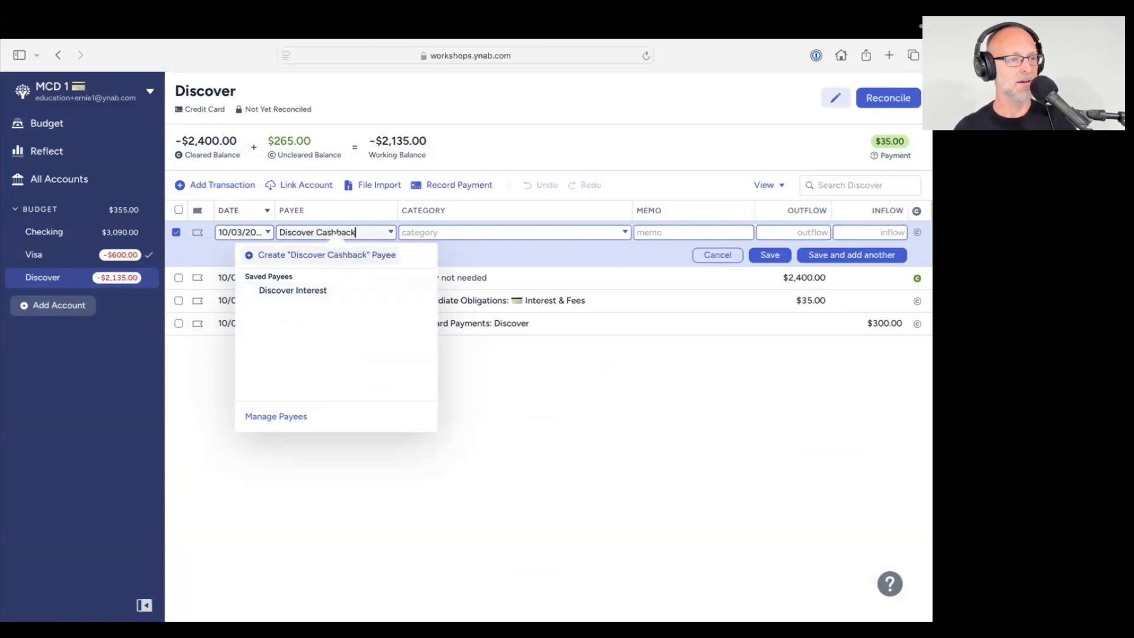
pyautogui.click(340, 261)
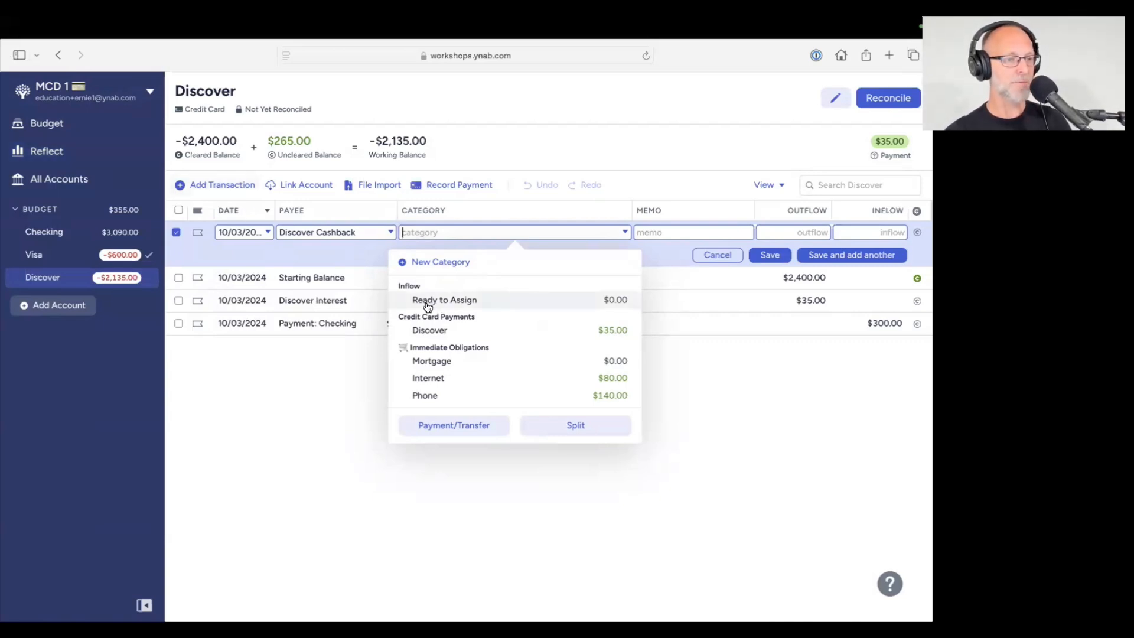
pyautogui.click(520, 307)
pyautogui.click(872, 231)
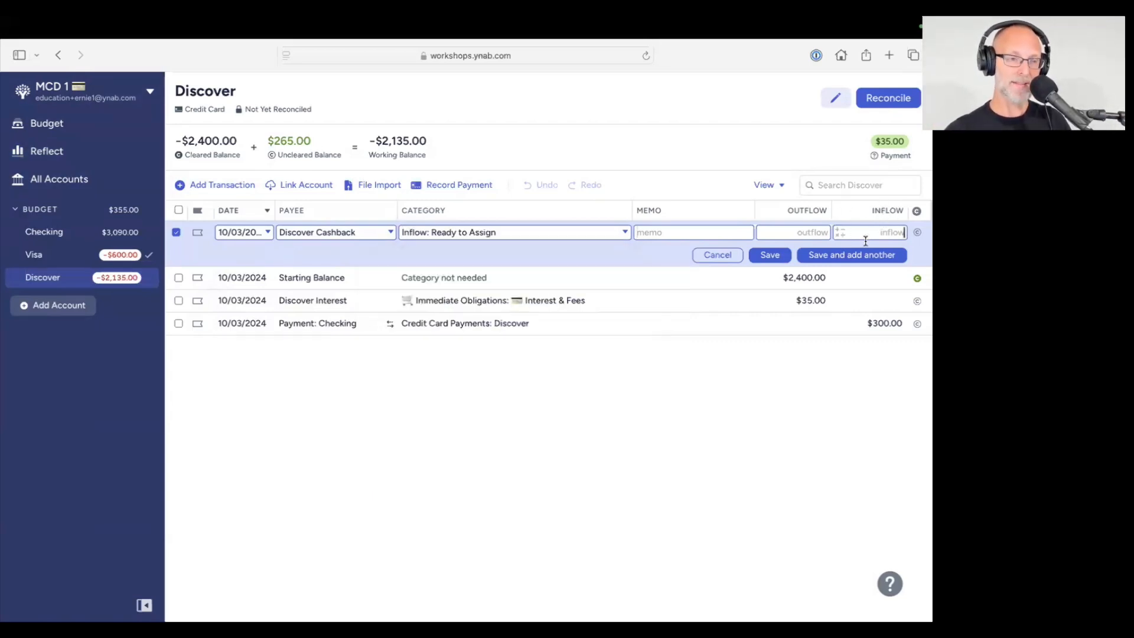
pyautogui.write('40')
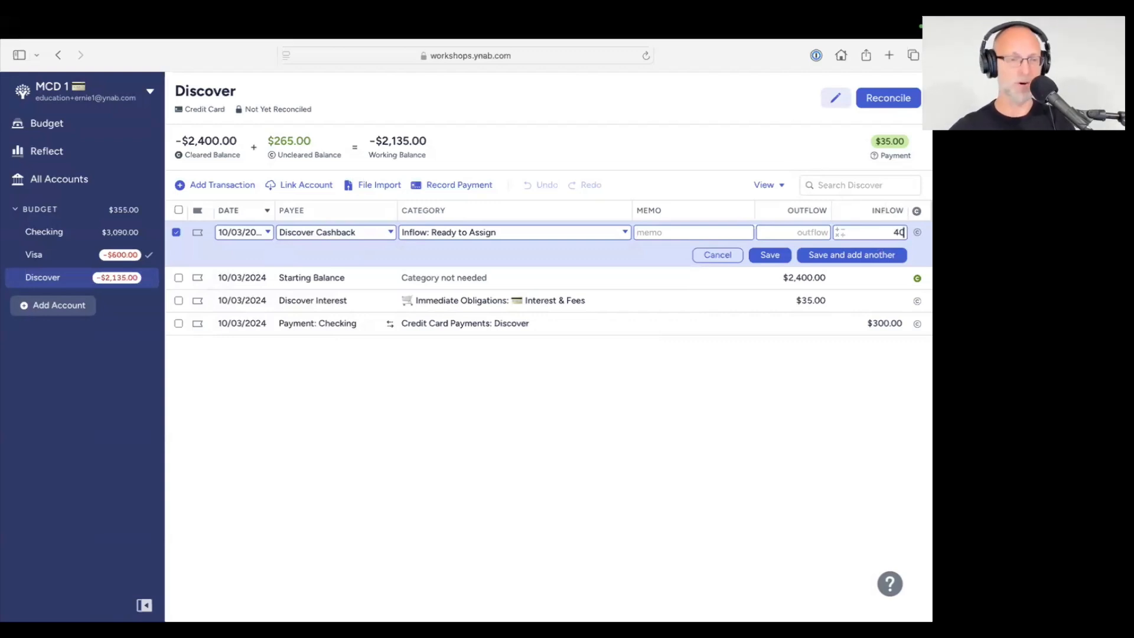
pyautogui.click(770, 255)
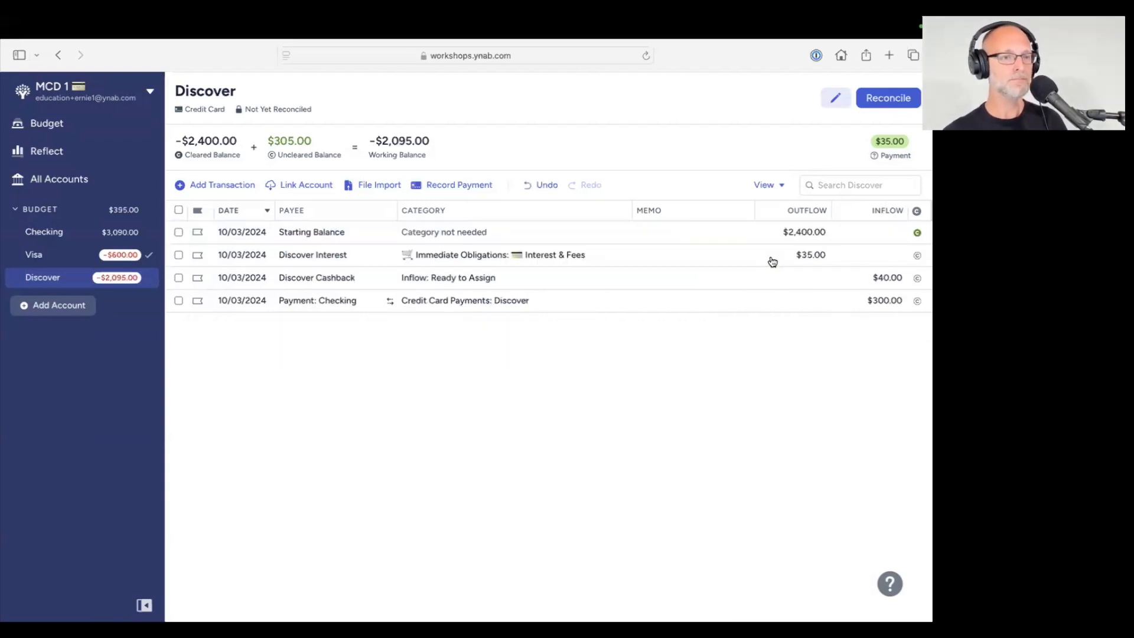
# Compare the Discover Cashback entry and account balance with the Discover and Visa payment categories in the October budget
pyautogui.click(178, 277)
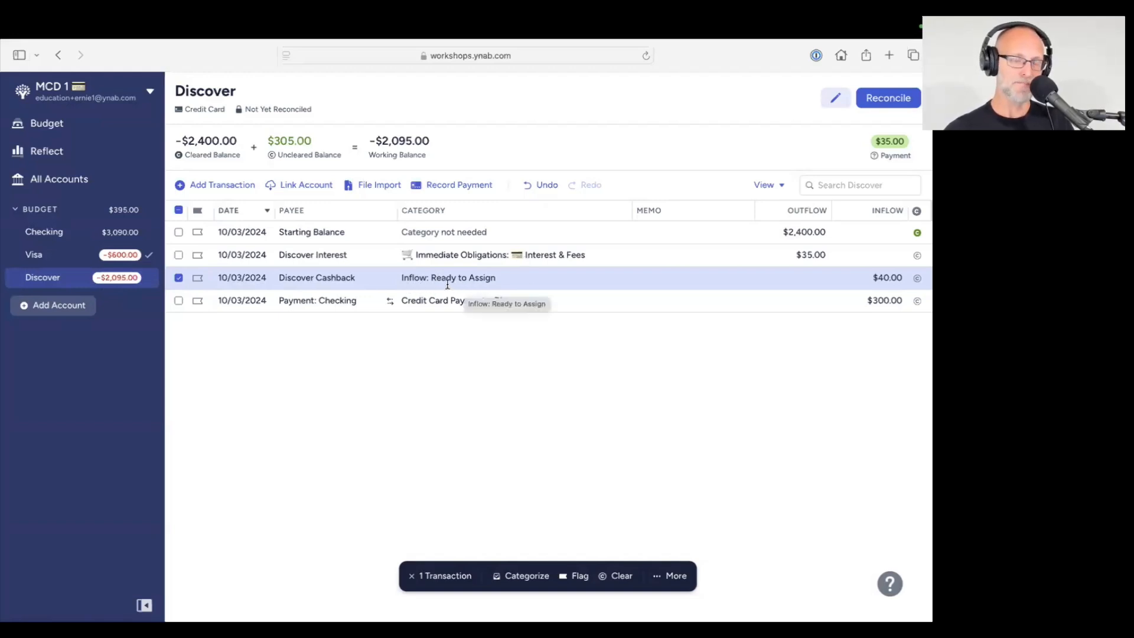
pyautogui.click(40, 128)
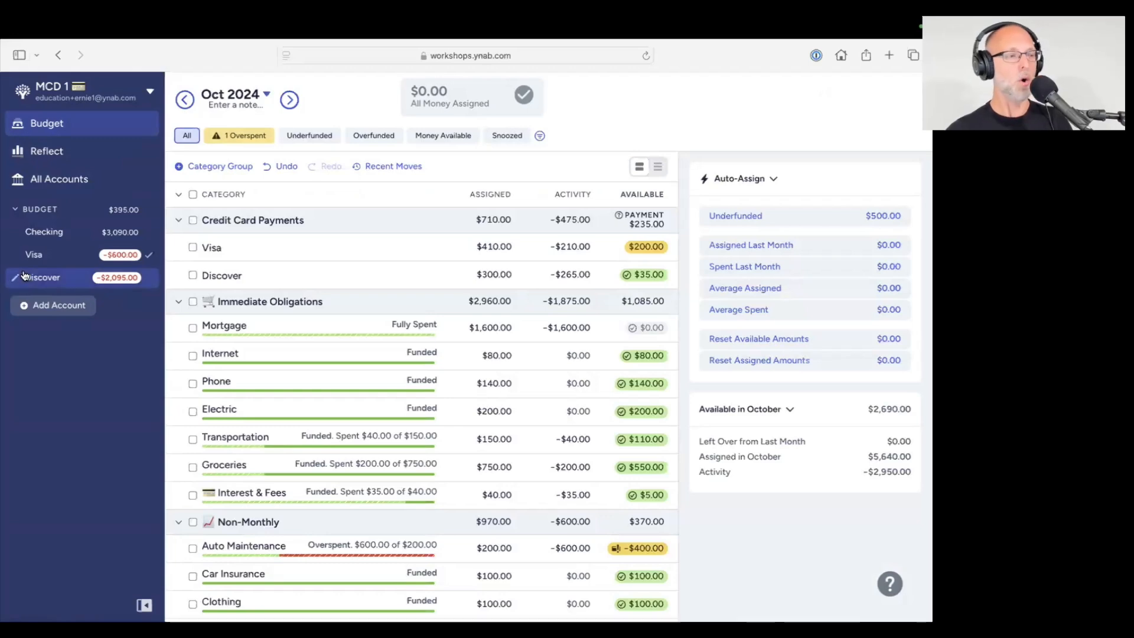
pyautogui.click(44, 278)
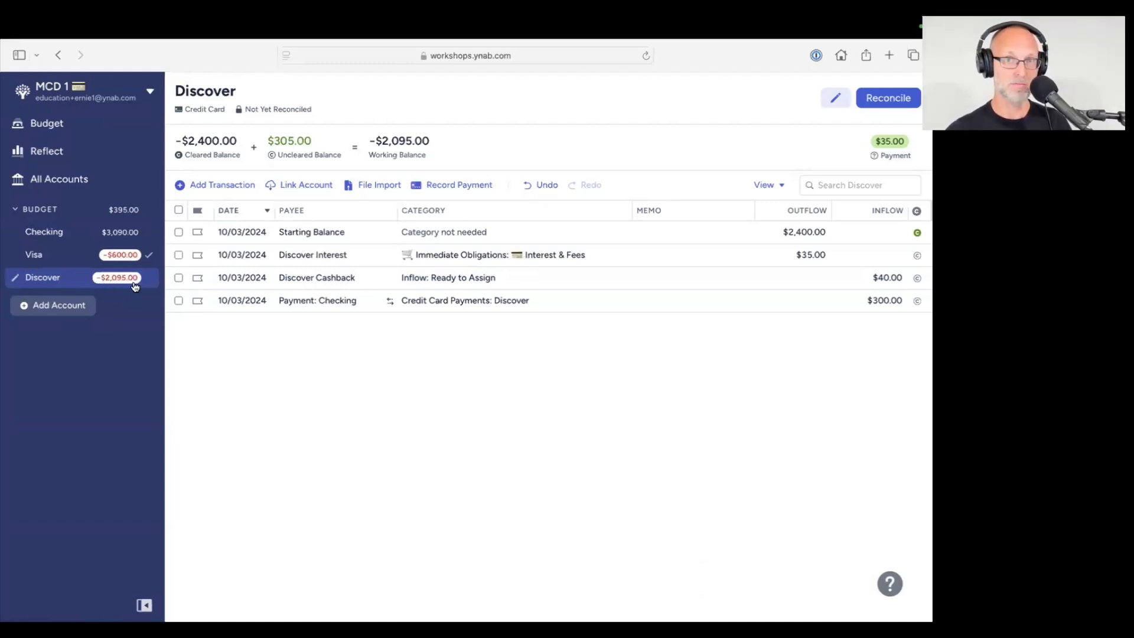
pyautogui.click(46, 128)
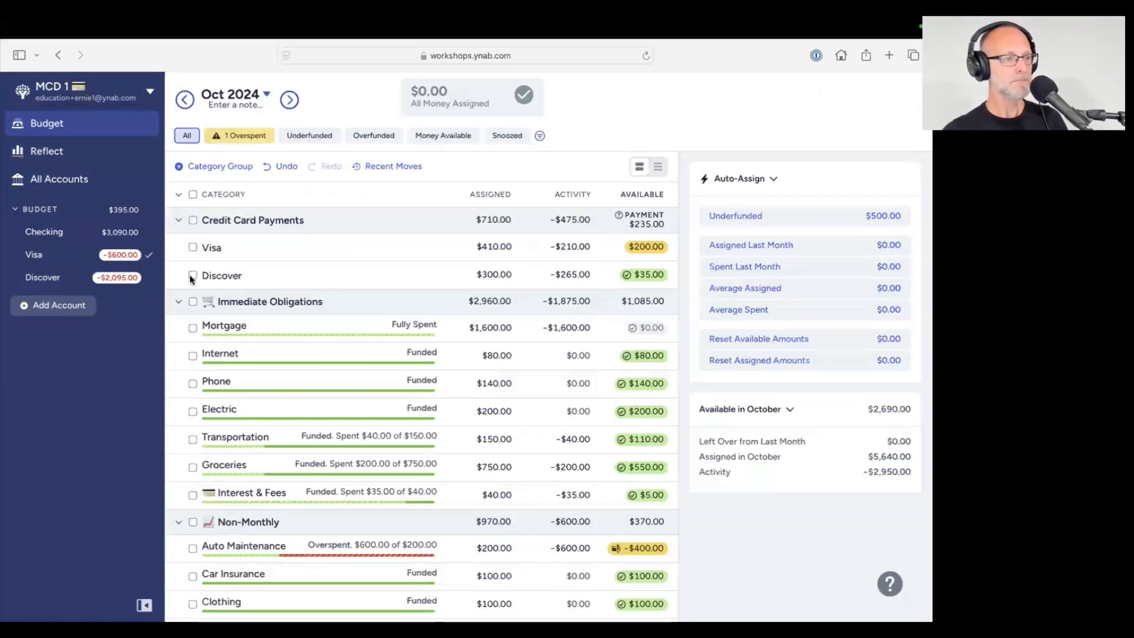
pyautogui.click(455, 286)
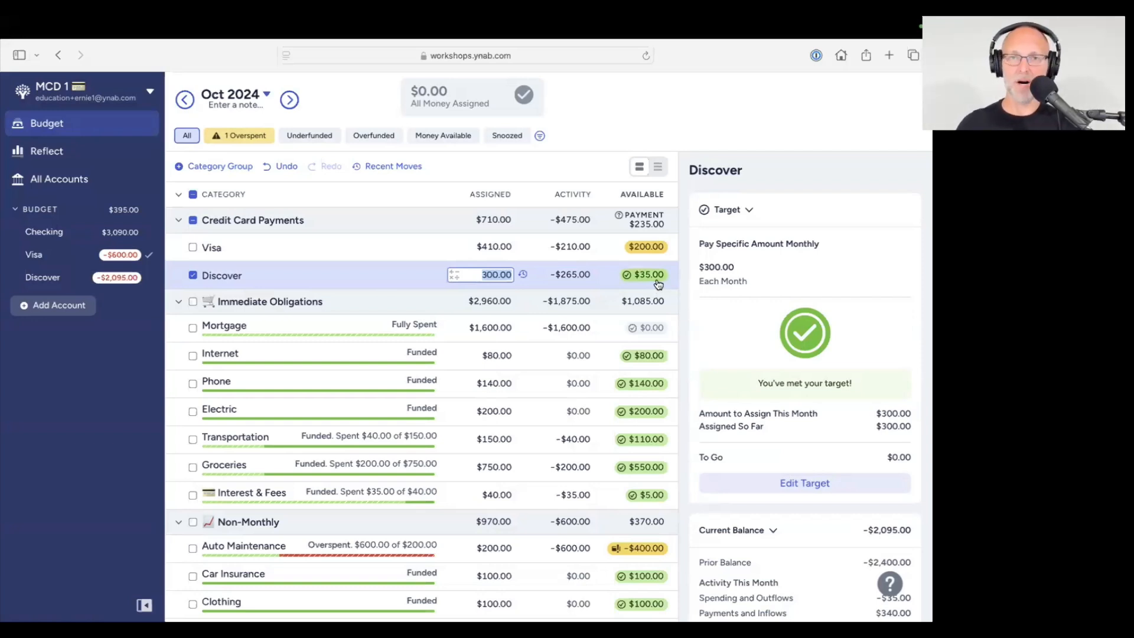
pyautogui.moveTo(658, 285)
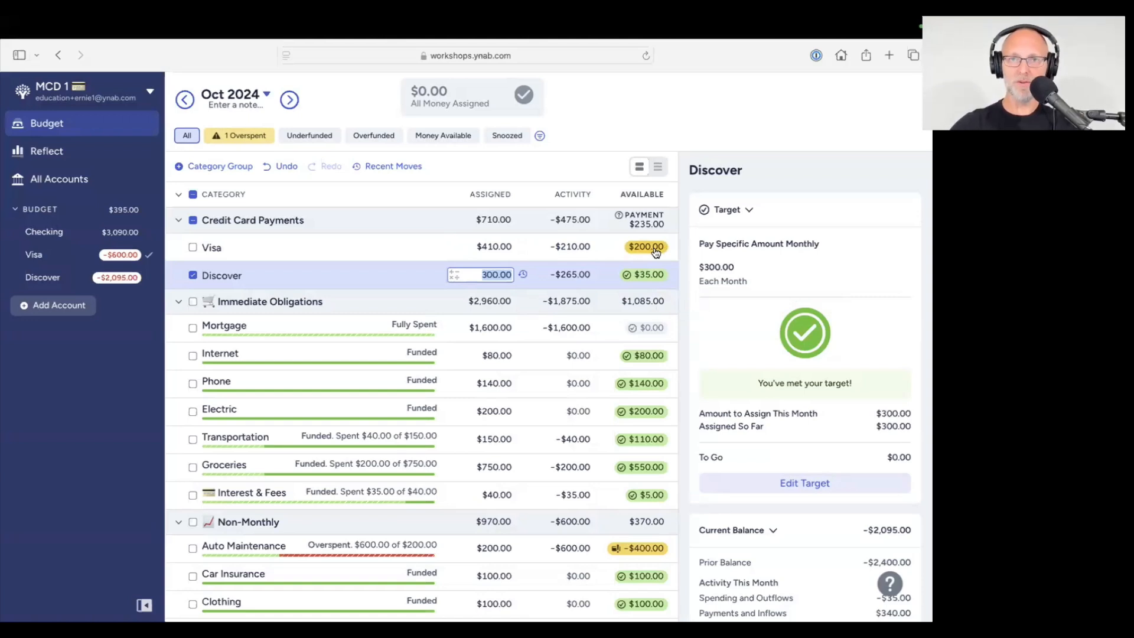
pyautogui.moveTo(655, 252)
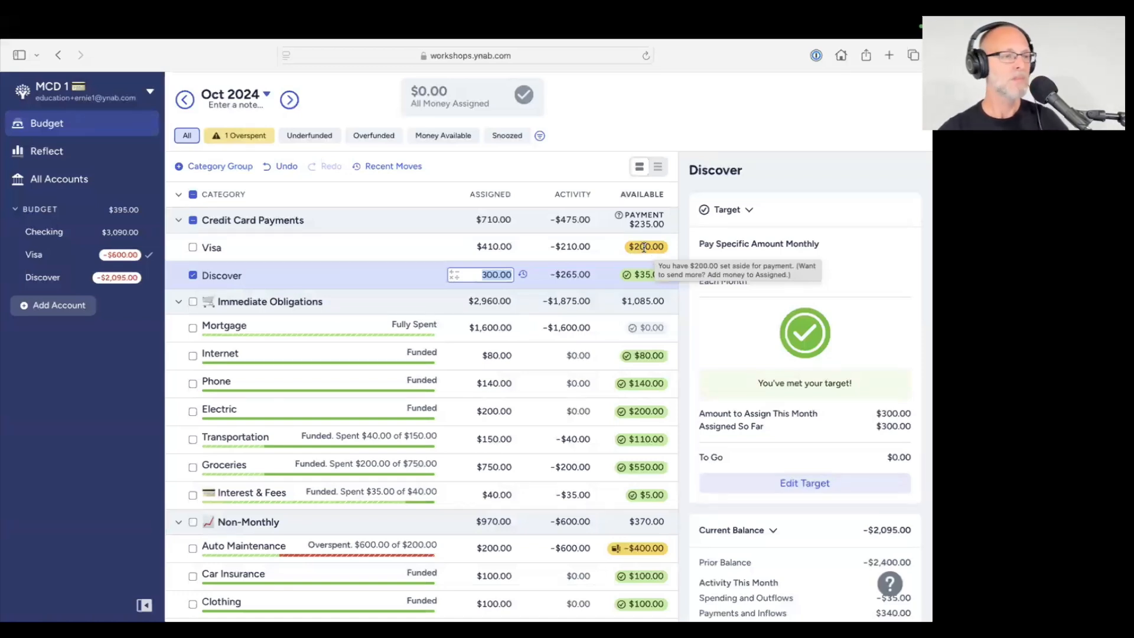
pyautogui.click(193, 275)
pyautogui.click(193, 275)
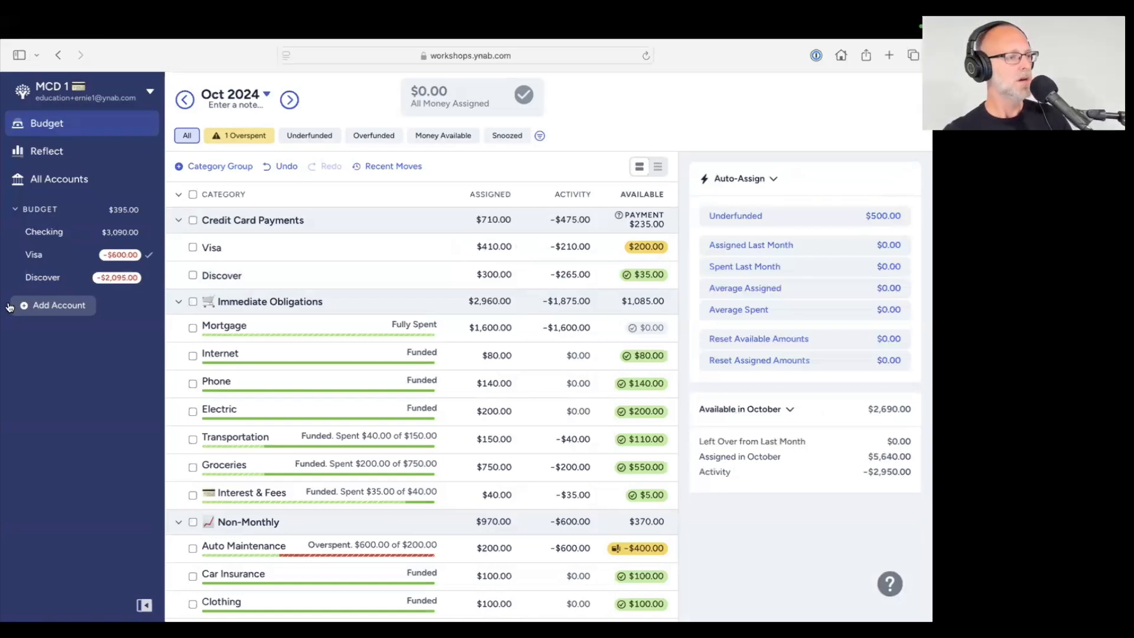
# Examine the Clothing category's available balance and target in the October 2024 budget
pyautogui.scroll(-3, 378, 390)
pyautogui.scroll(-3, 378, 390)
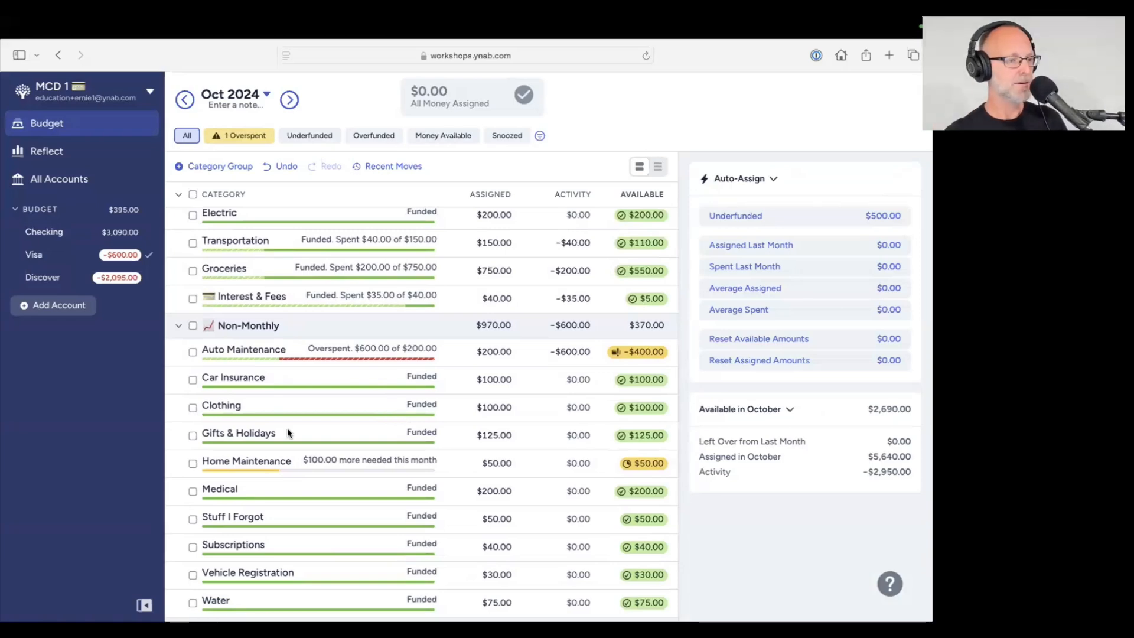
pyautogui.click(319, 418)
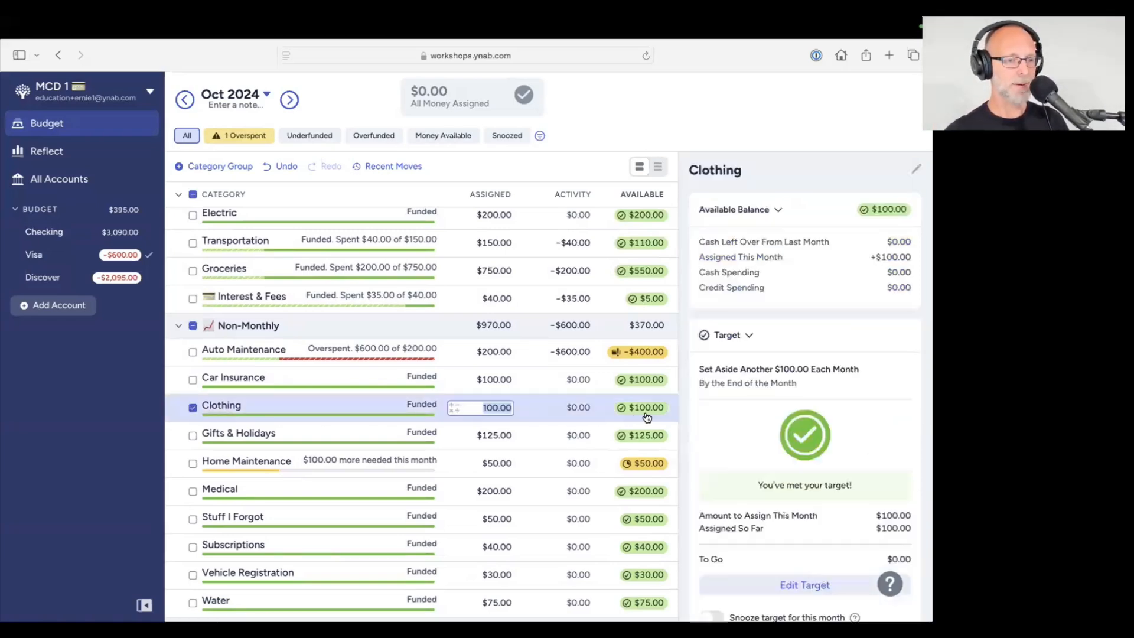
# Delete the $600 Mechanic transaction from the Visa account and check the October budget
pyautogui.click(54, 254)
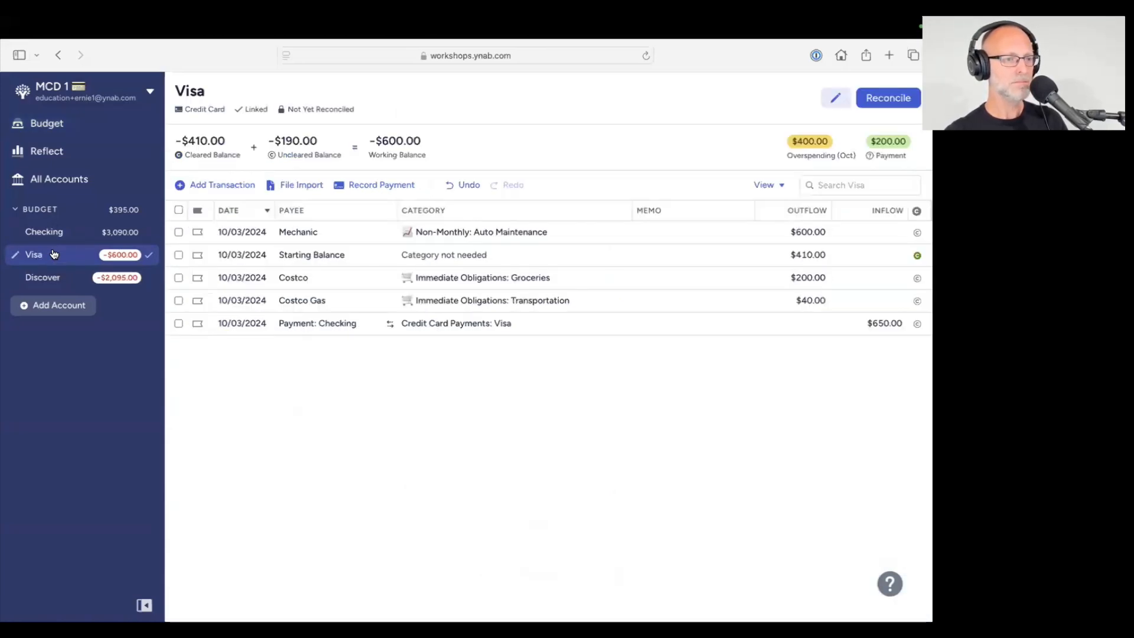
pyautogui.click(178, 232)
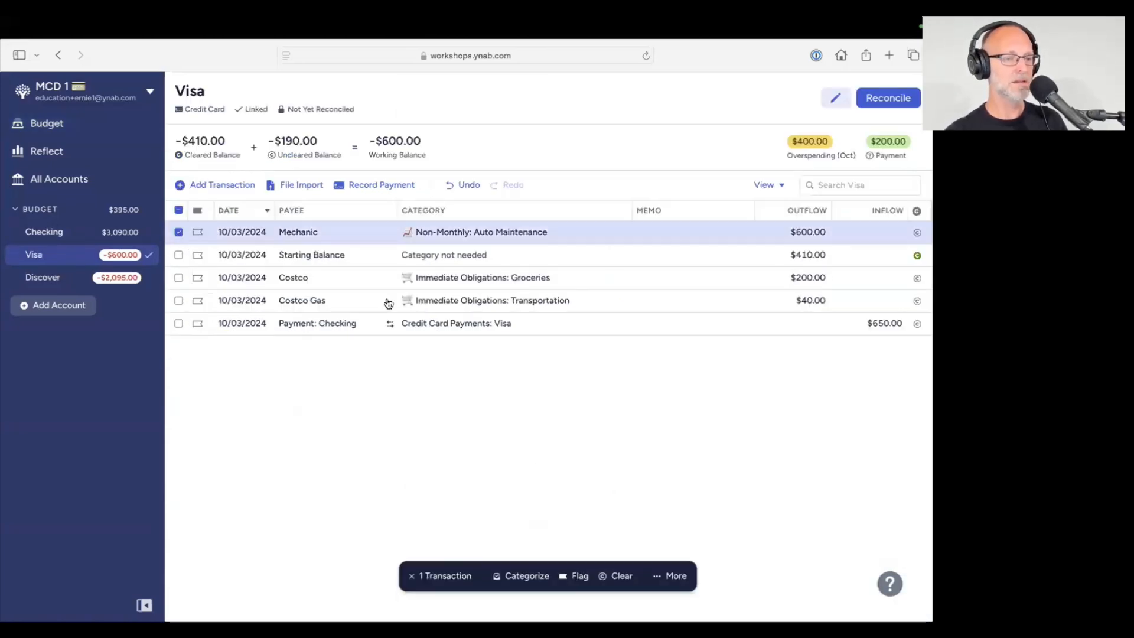
pyautogui.click(670, 575)
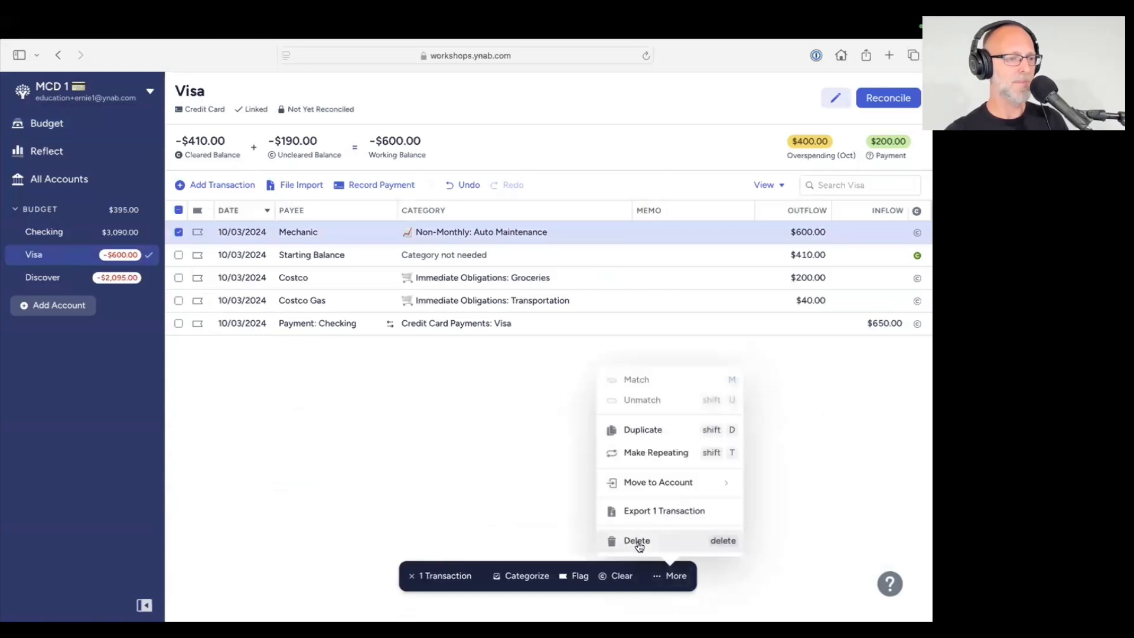
pyautogui.click(637, 541)
pyautogui.click(82, 134)
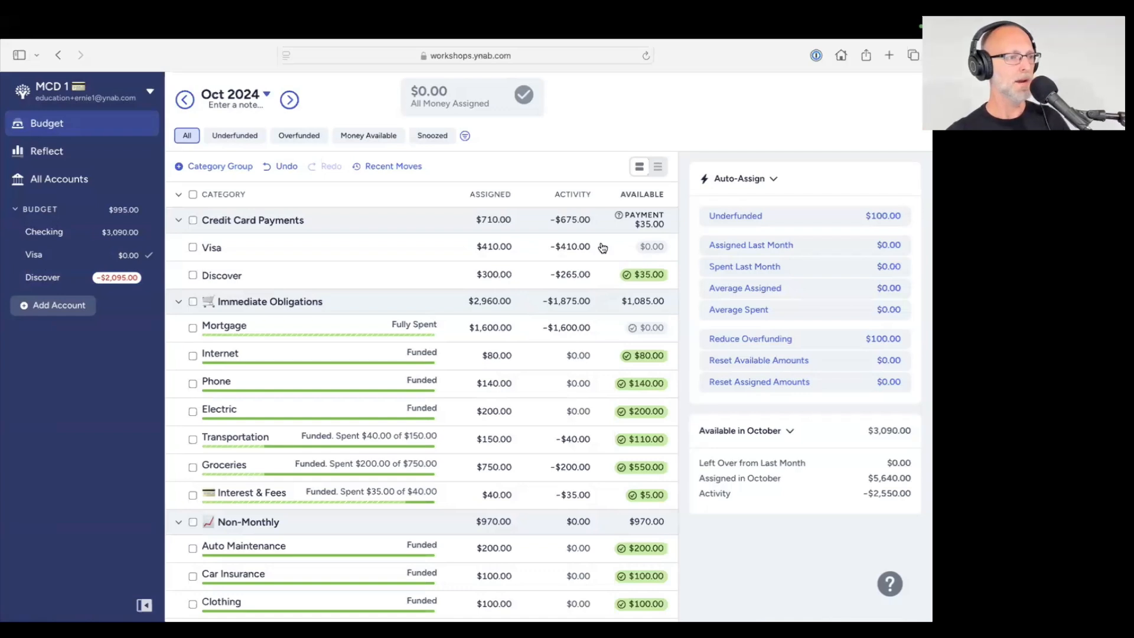
# Record a $100 outflow in the Visa account to new payee Big Box Store, categorized as Clothing
pyautogui.click(71, 256)
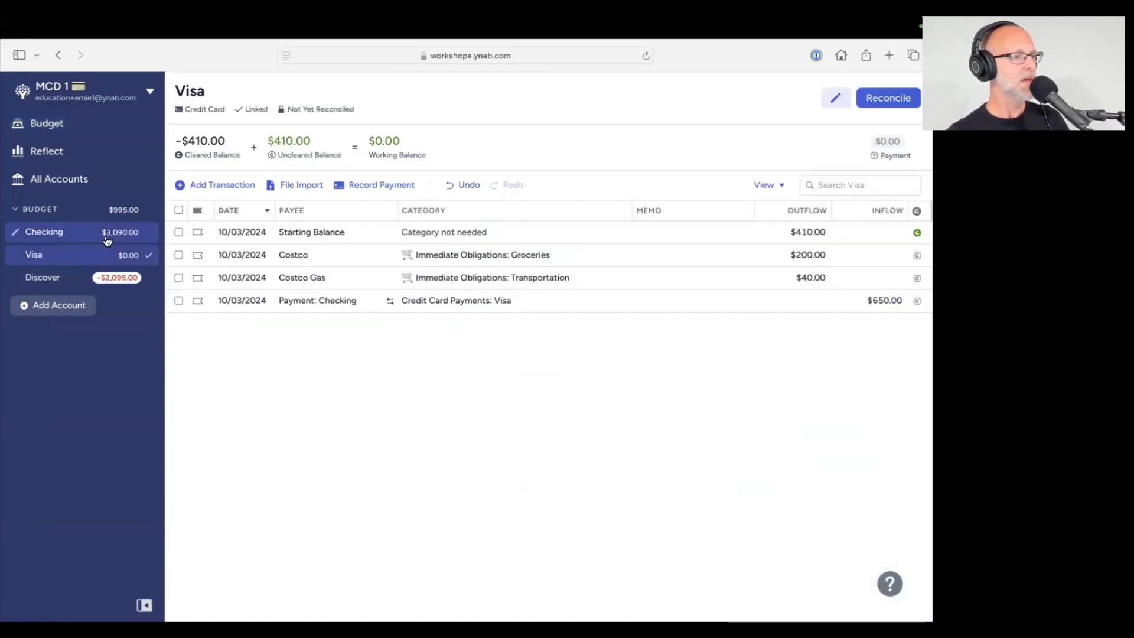
pyautogui.click(212, 185)
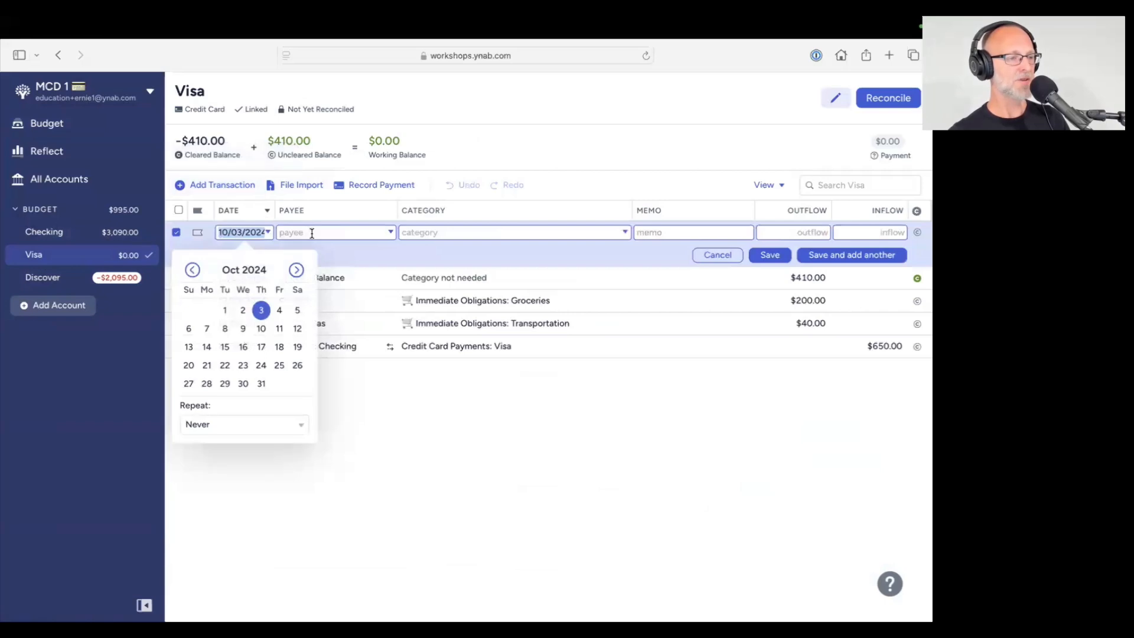
pyautogui.click(312, 233)
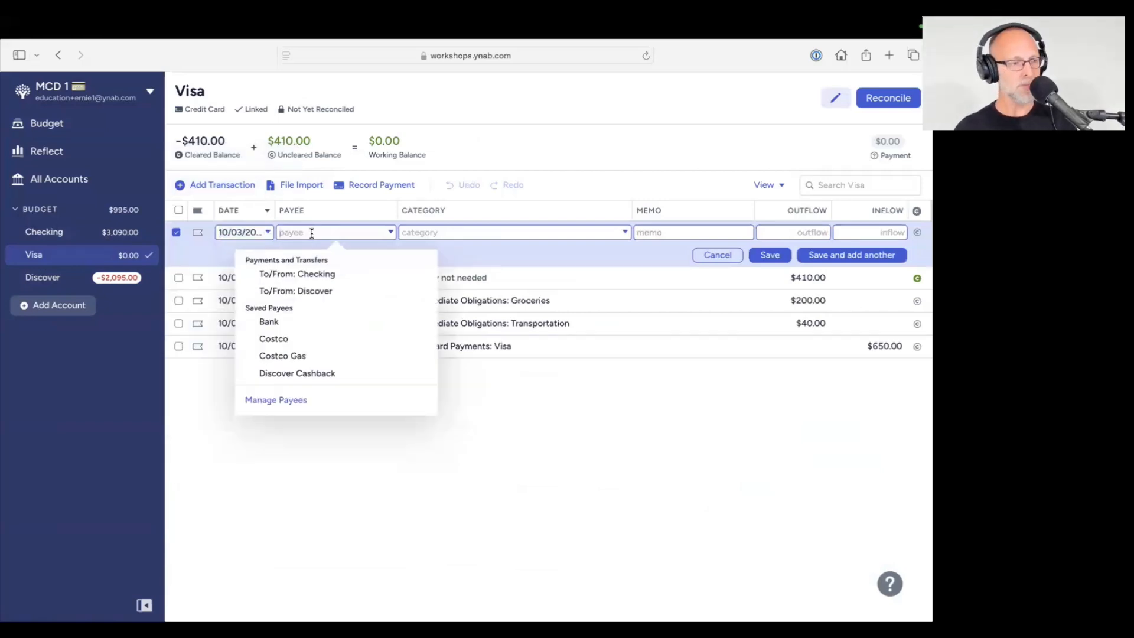
pyautogui.write('Big Box ')
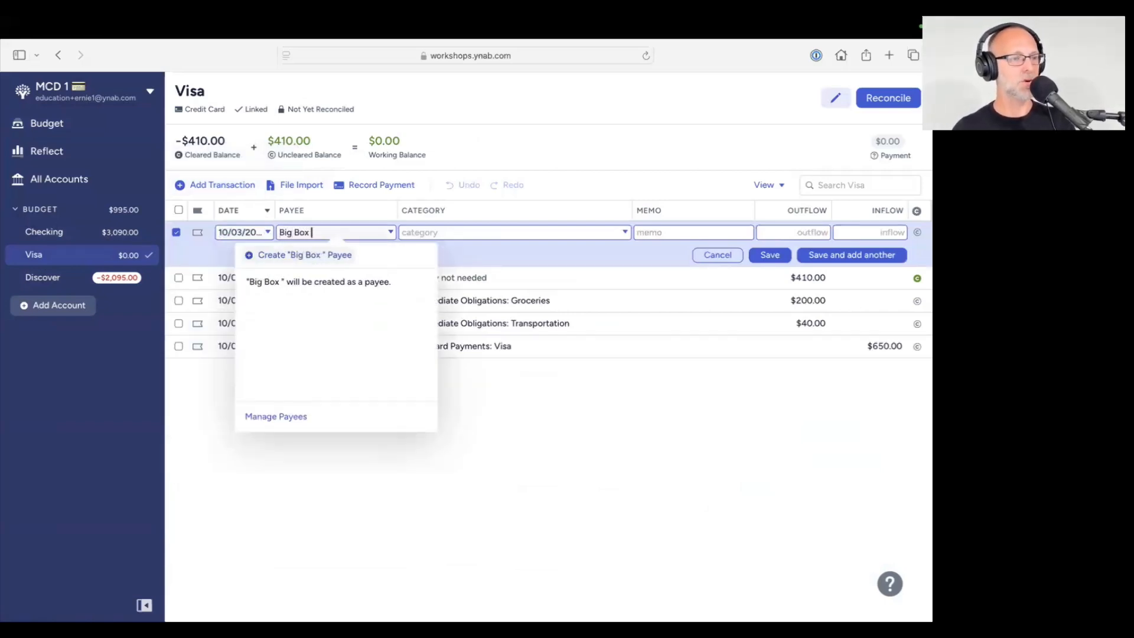
pyautogui.write('Store')
pyautogui.press('Tab')
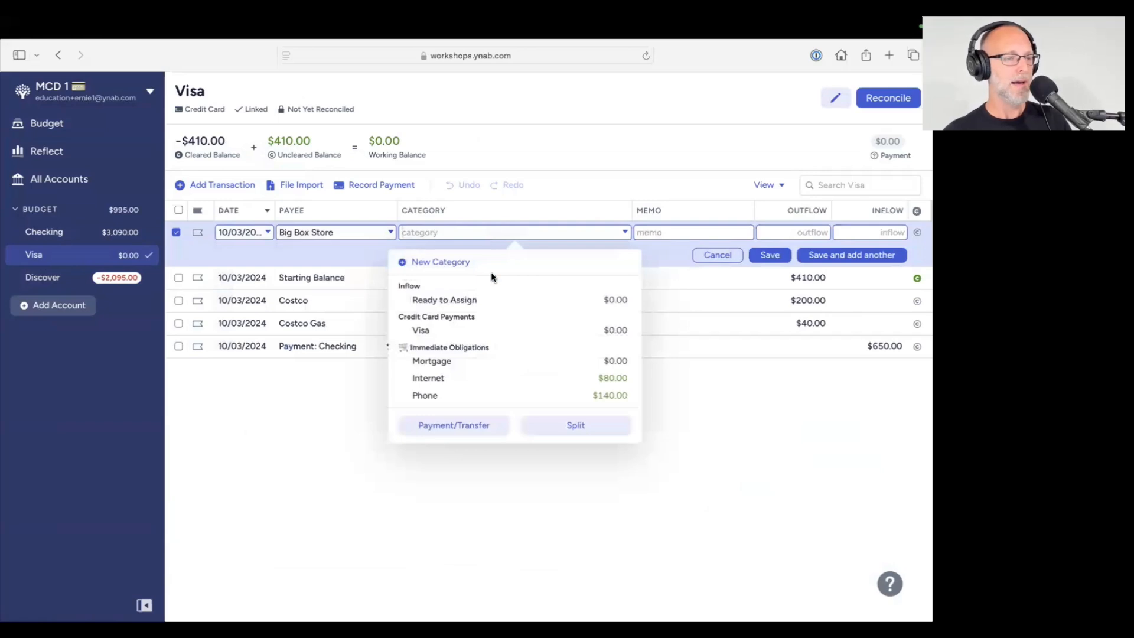
pyautogui.scroll(-5, 499, 331)
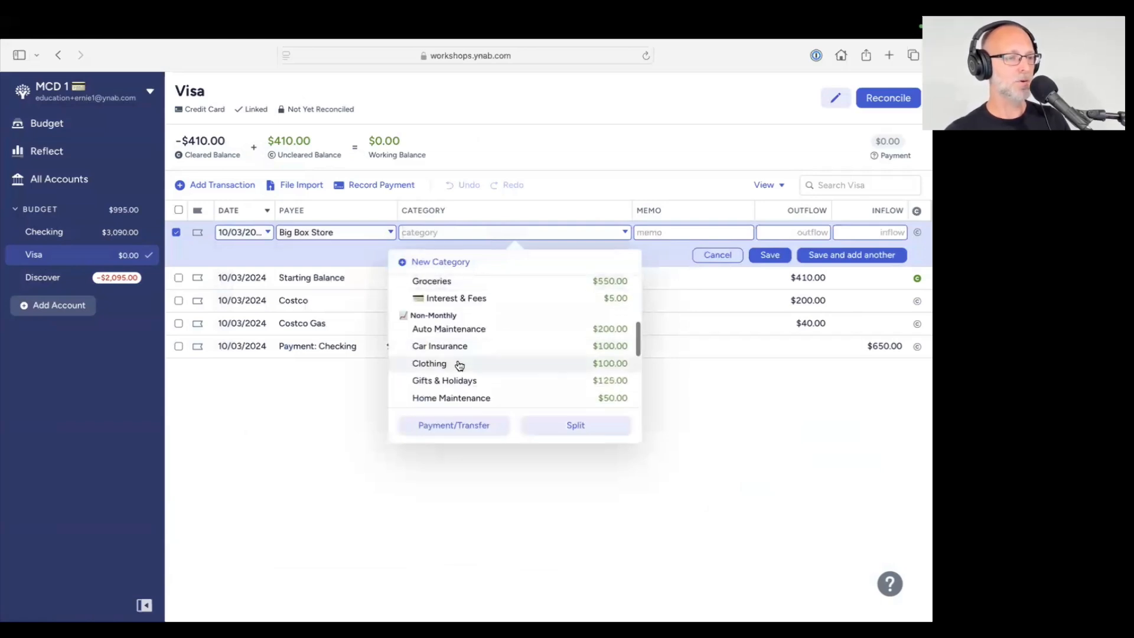
pyautogui.click(460, 364)
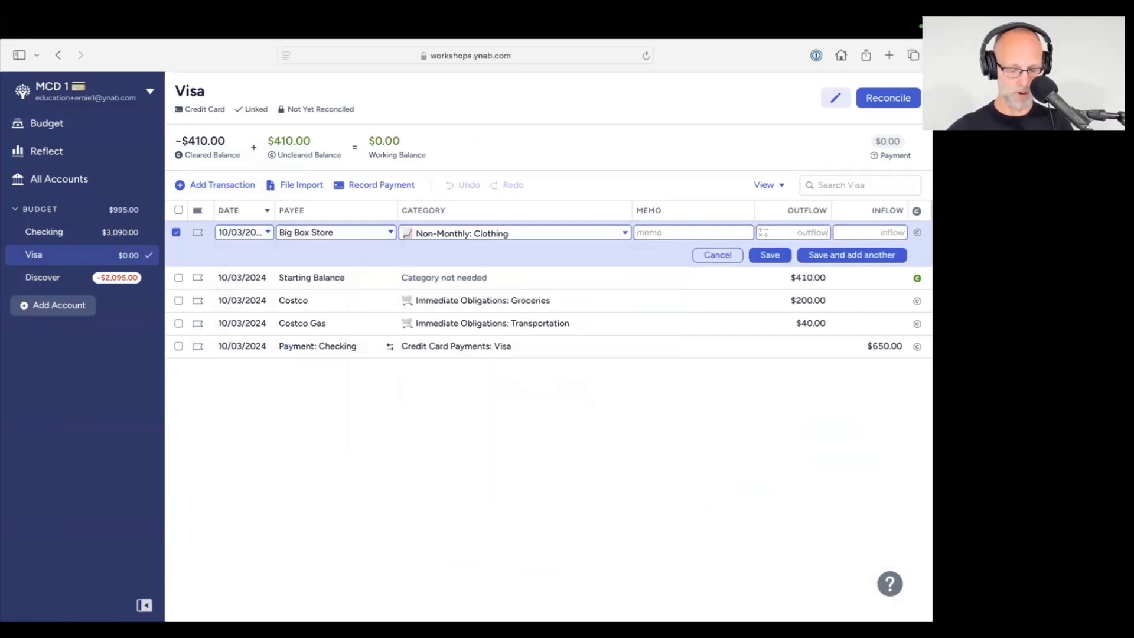
pyautogui.click(795, 233)
pyautogui.write('100')
pyautogui.click(770, 255)
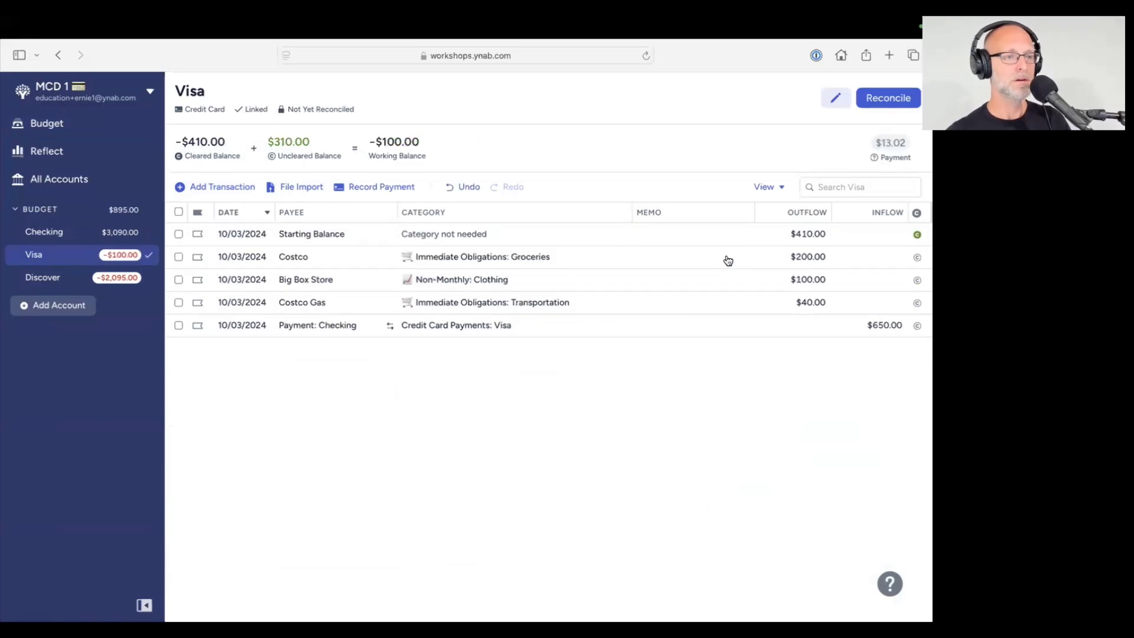
# Check the Clothing category's credit spending and the Visa payment category's available amount in the October 2024 budget
pyautogui.click(51, 124)
pyautogui.scroll(-2, 317, 374)
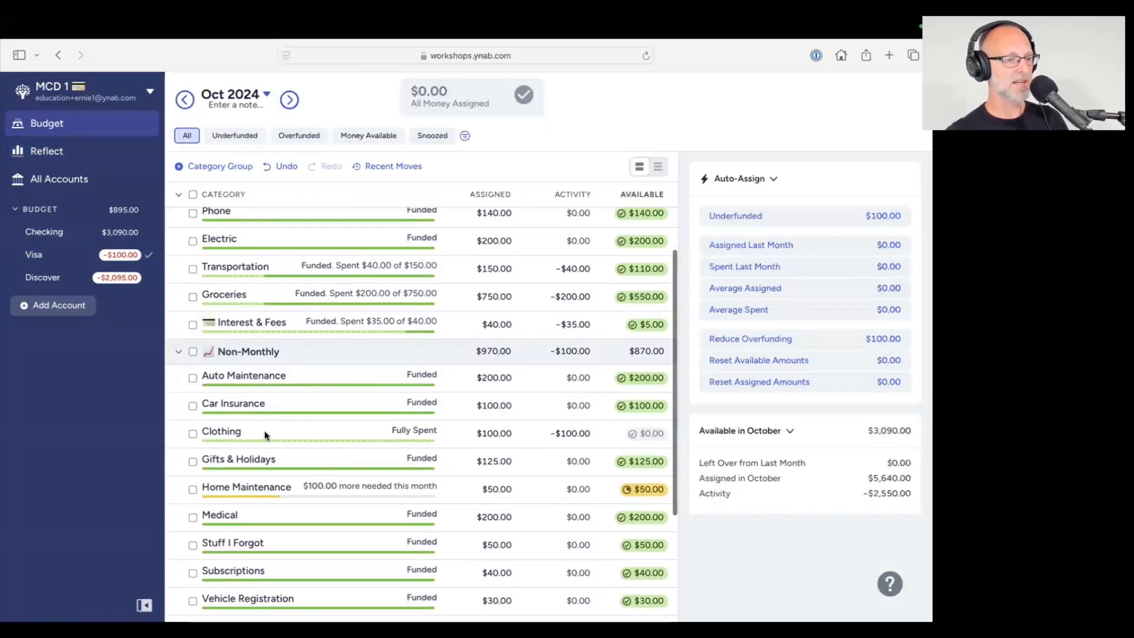
pyautogui.click(253, 437)
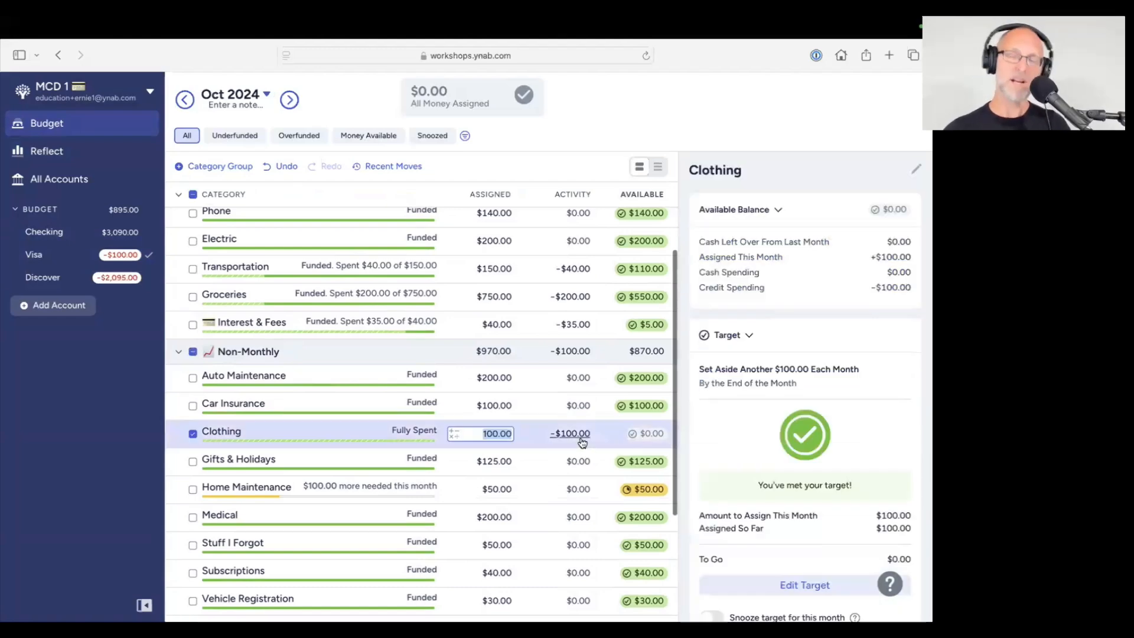
pyautogui.scroll(3, 635, 289)
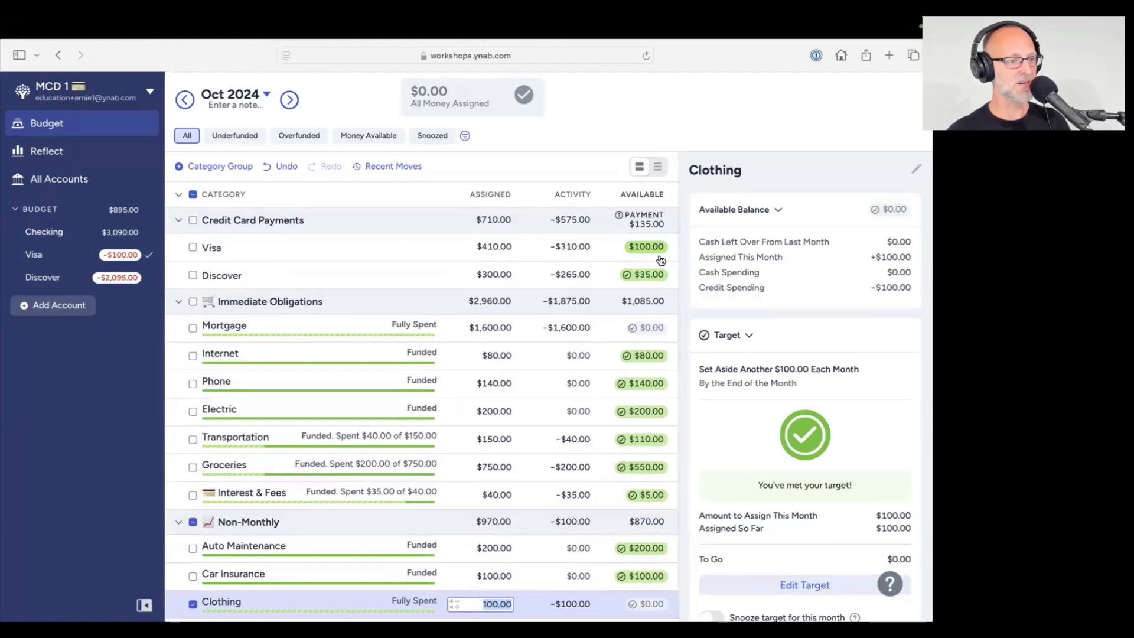
pyautogui.scroll(-3, 654, 384)
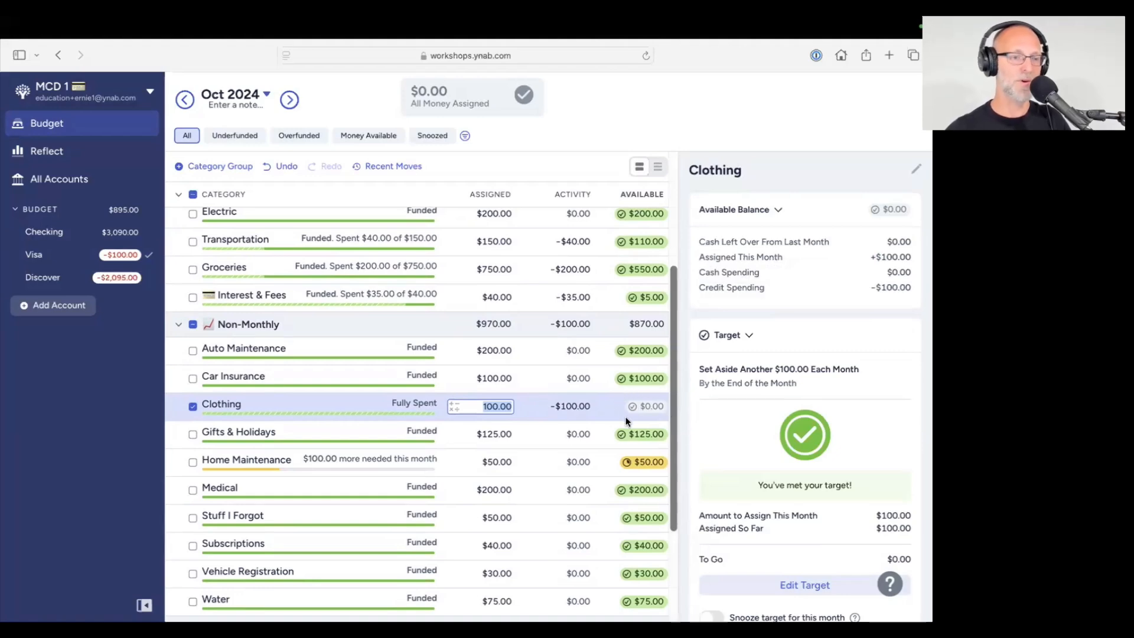
pyautogui.click(193, 406)
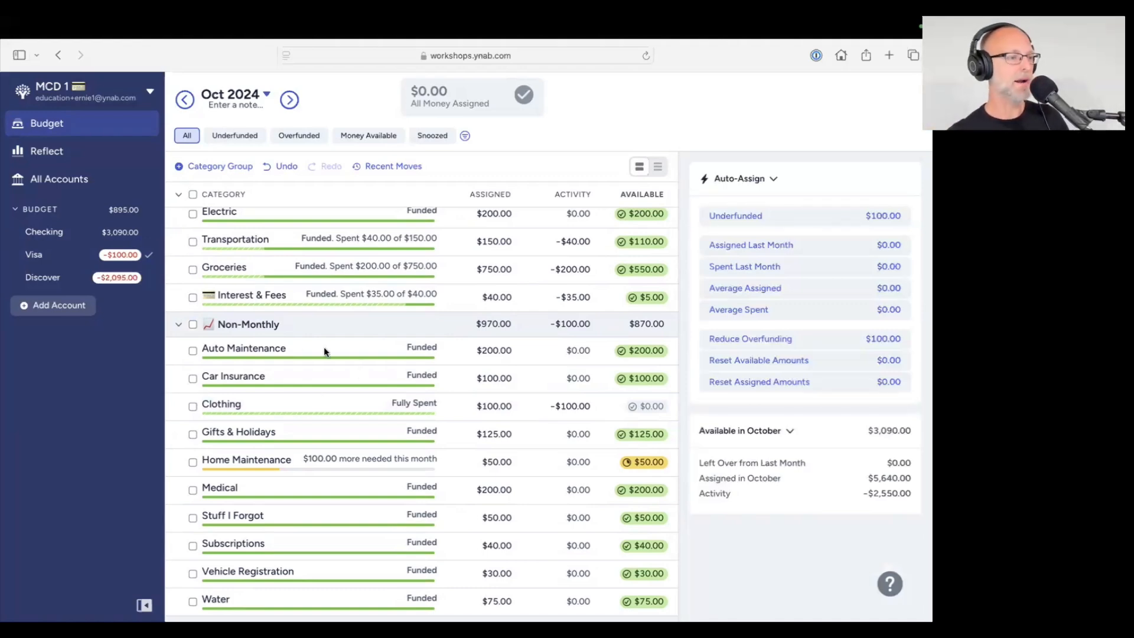
# Record a $35 refund from Big Box Store as an inflow in the Visa account, categorized as Clothing
pyautogui.click(63, 257)
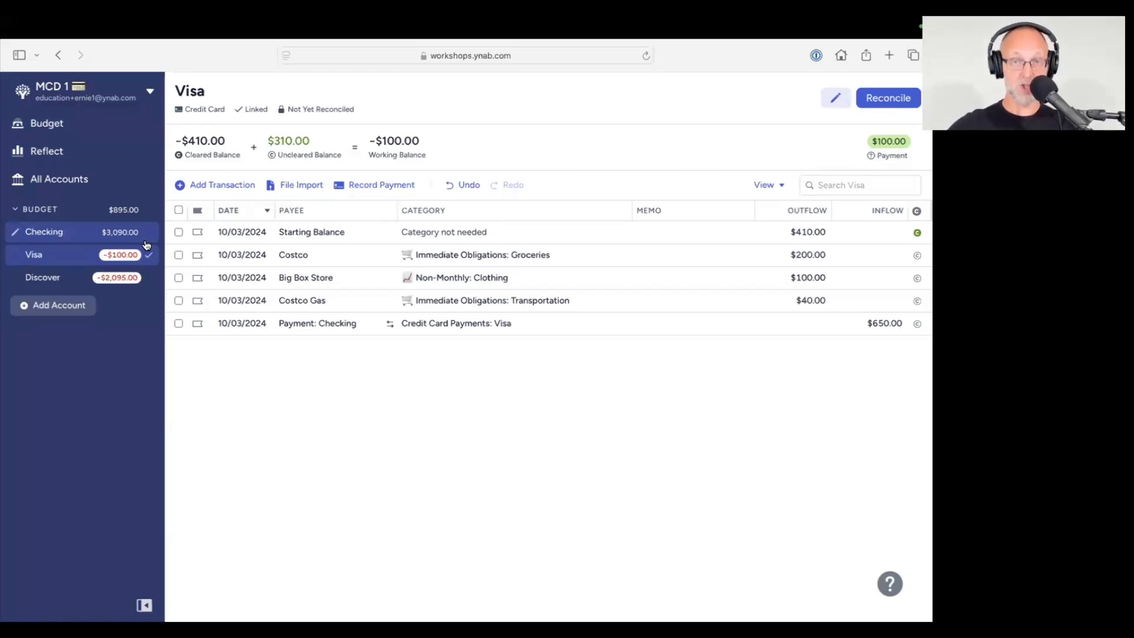
pyautogui.click(223, 188)
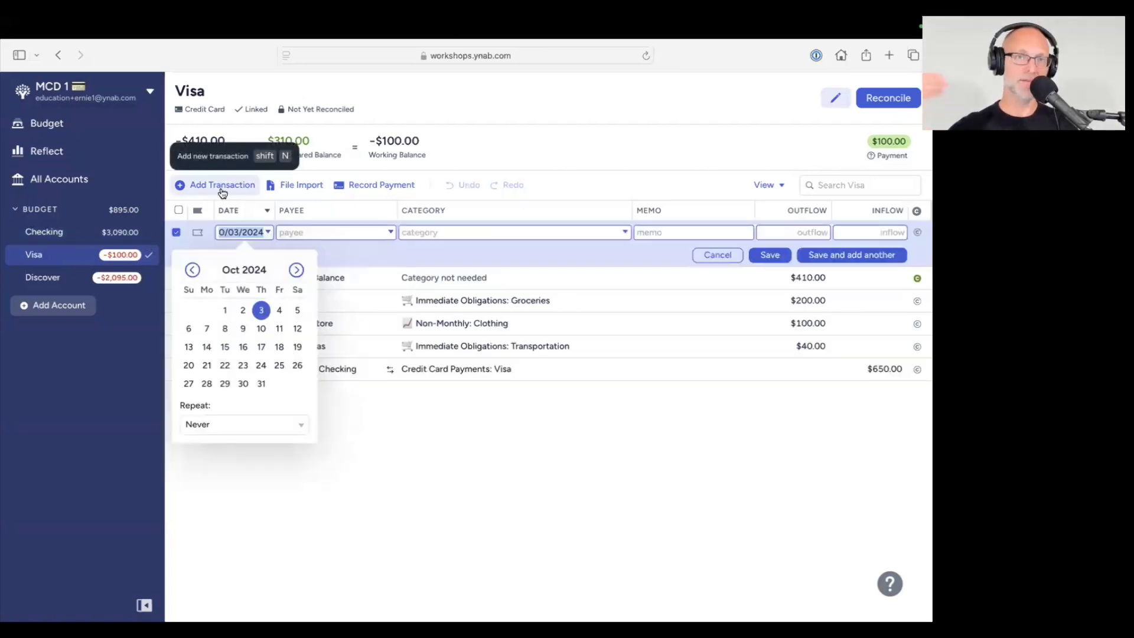
pyautogui.click(311, 232)
pyautogui.write('Bi')
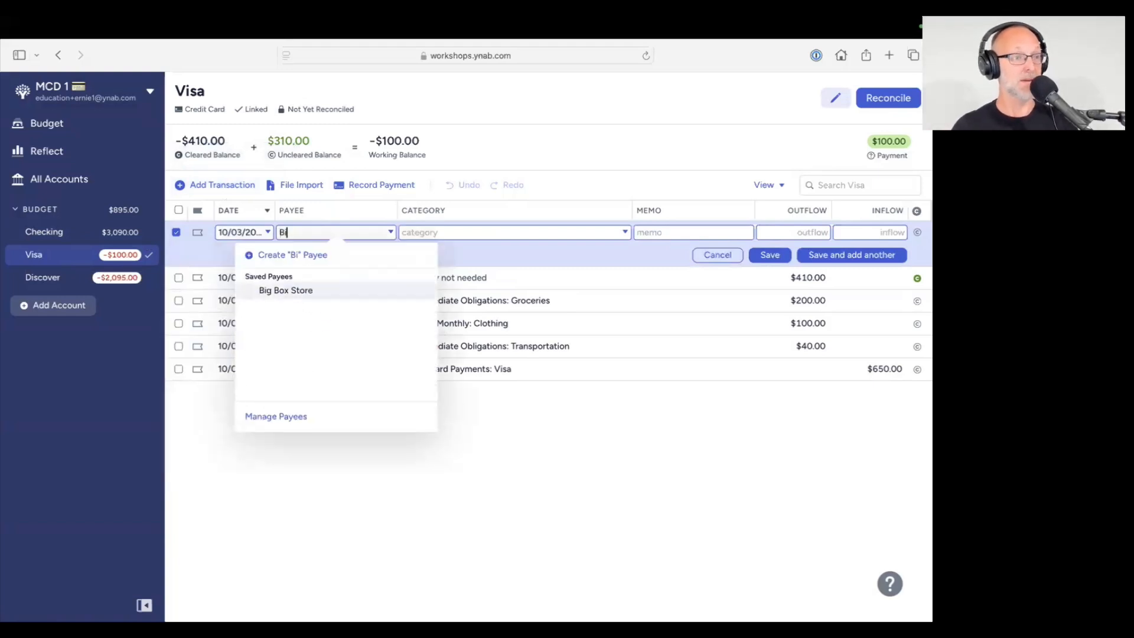
pyautogui.write('g Box')
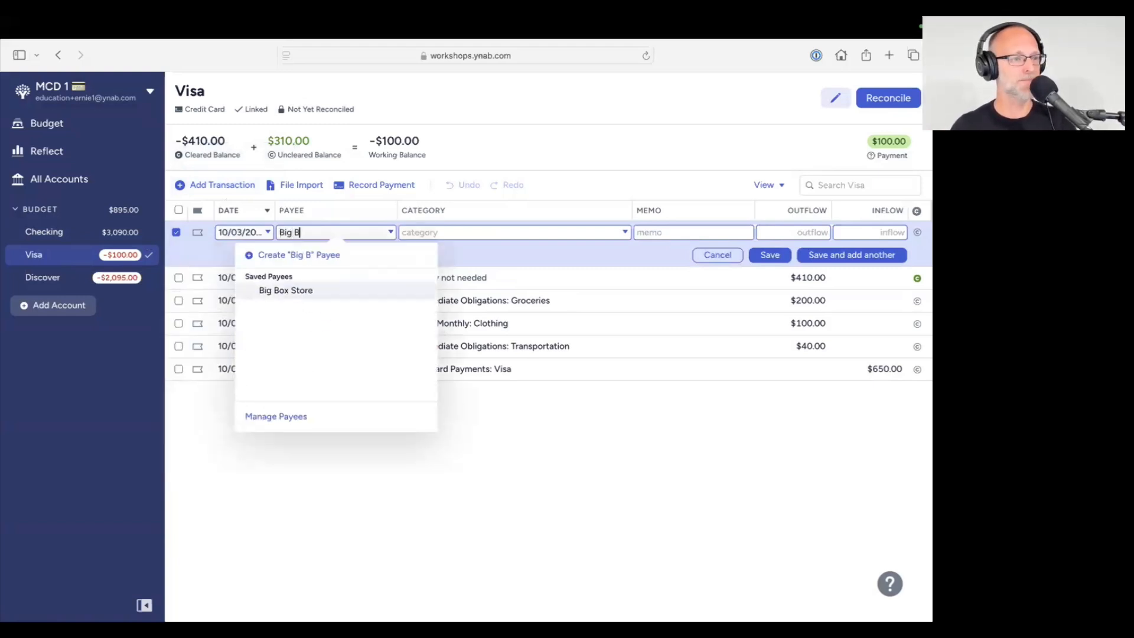
pyautogui.click(328, 298)
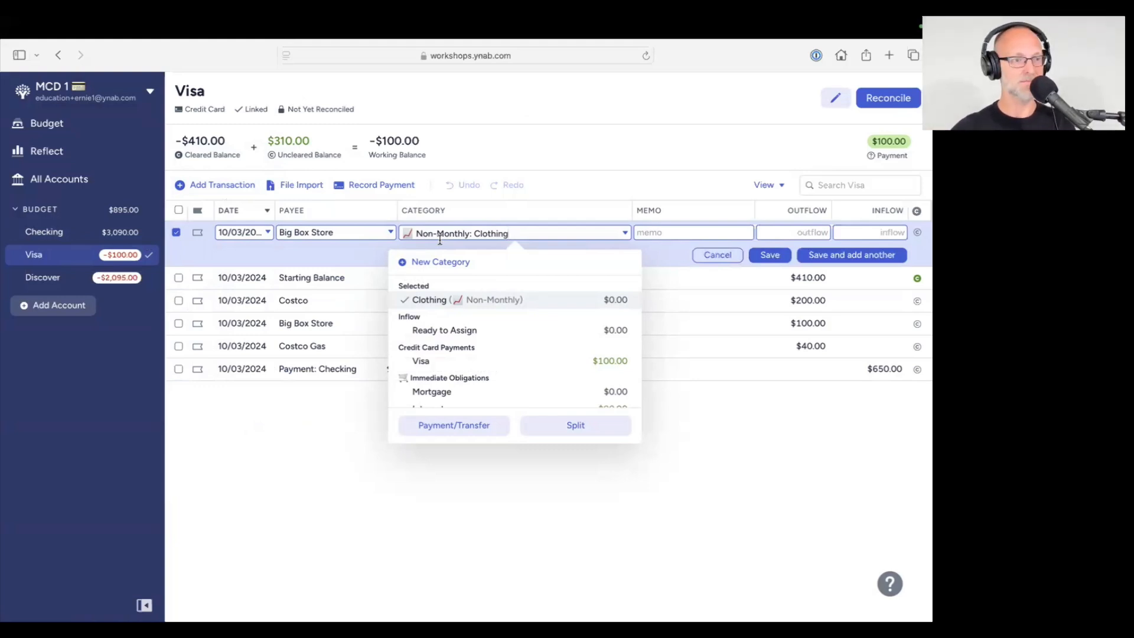
pyautogui.click(896, 231)
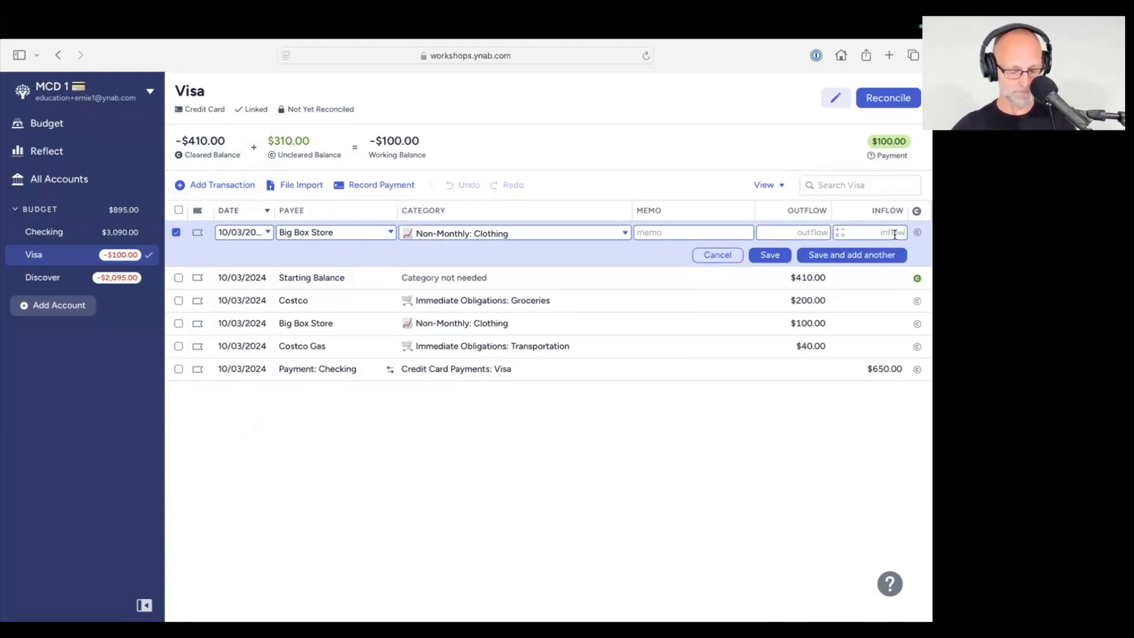
pyautogui.write('35')
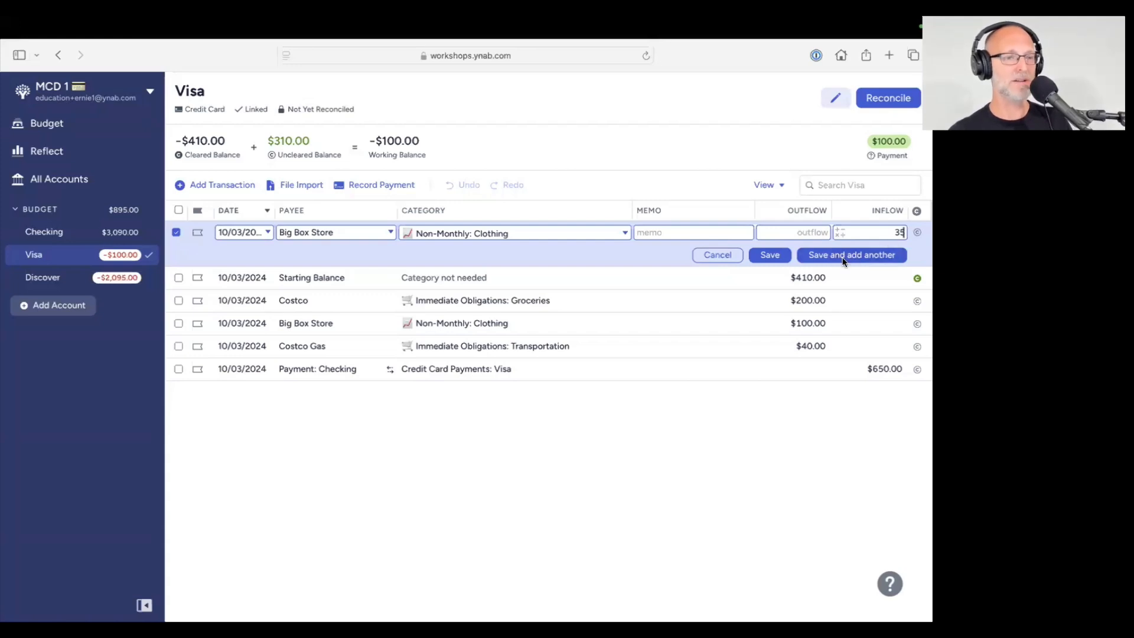
pyautogui.click(771, 255)
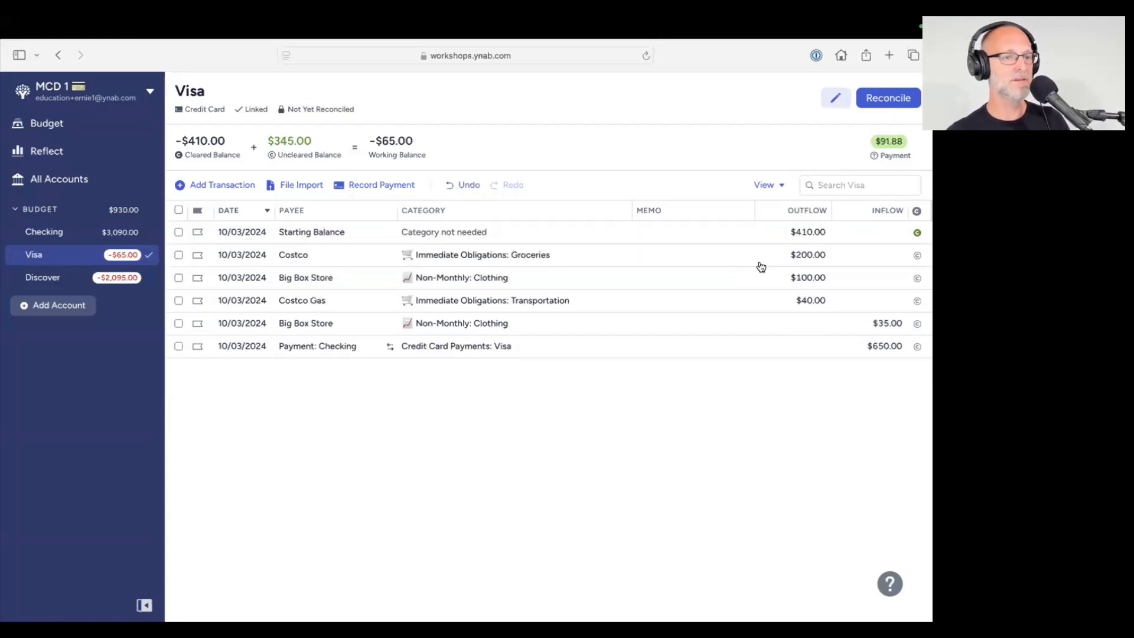
# Compare the Big Box Store refund and Visa account balance with the Visa payment and Clothing categories in the October budget
pyautogui.click(178, 323)
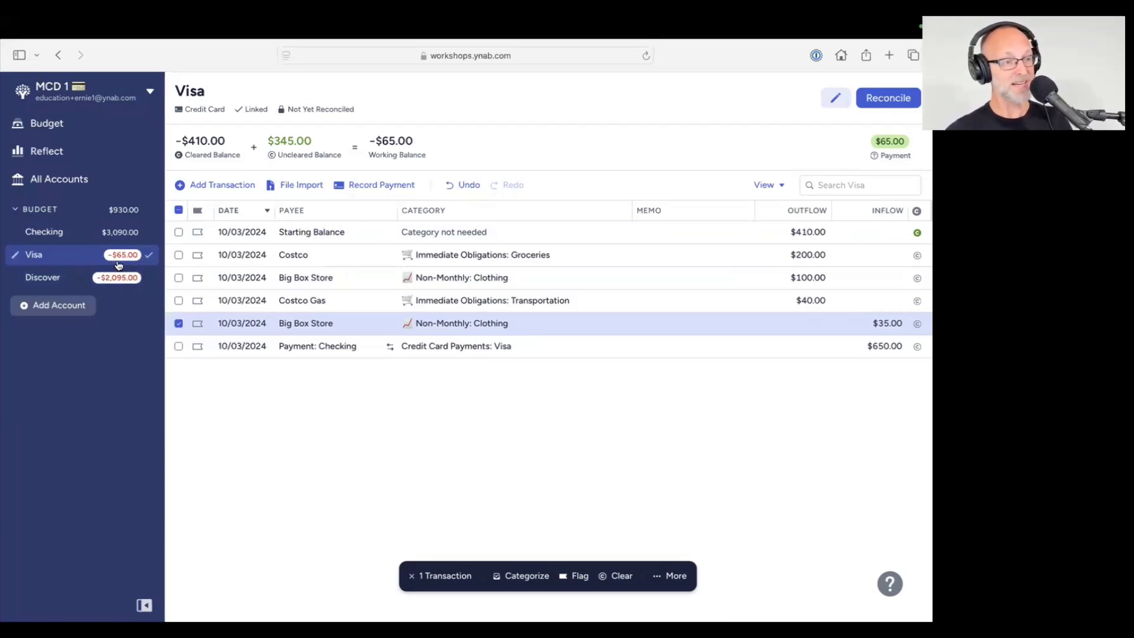
pyautogui.click(48, 123)
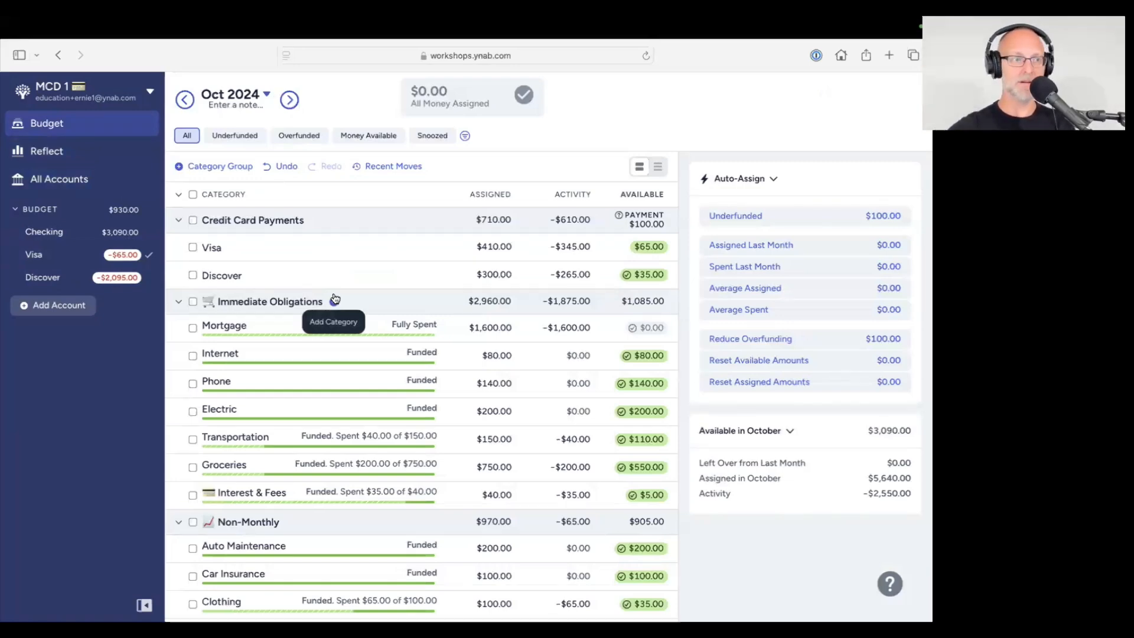
pyautogui.click(306, 253)
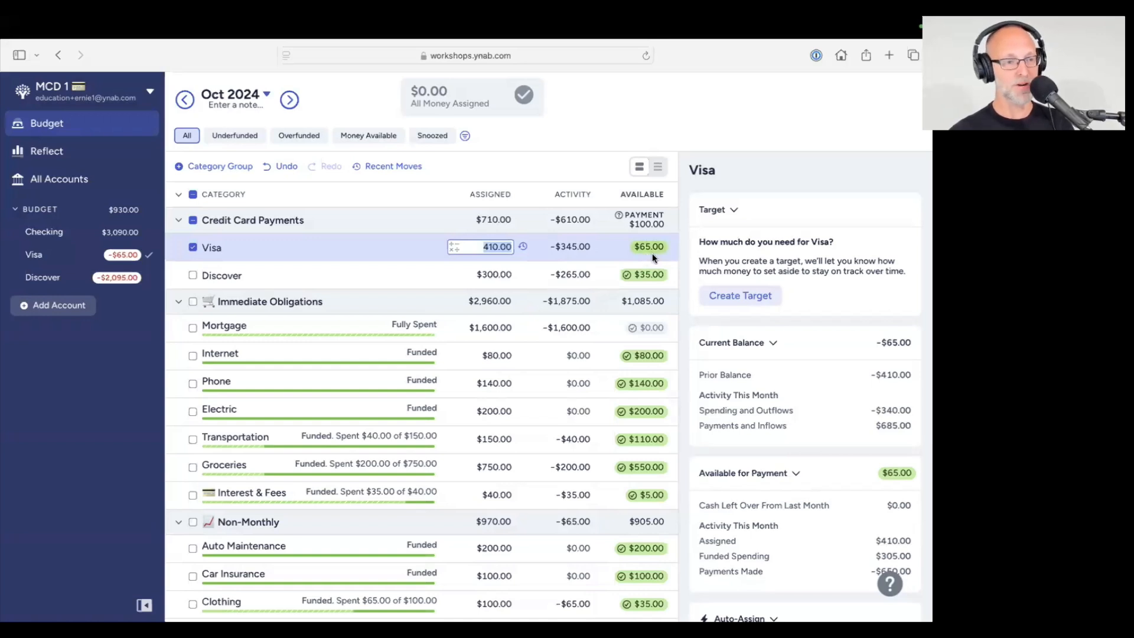
pyautogui.scroll(-5, 653, 257)
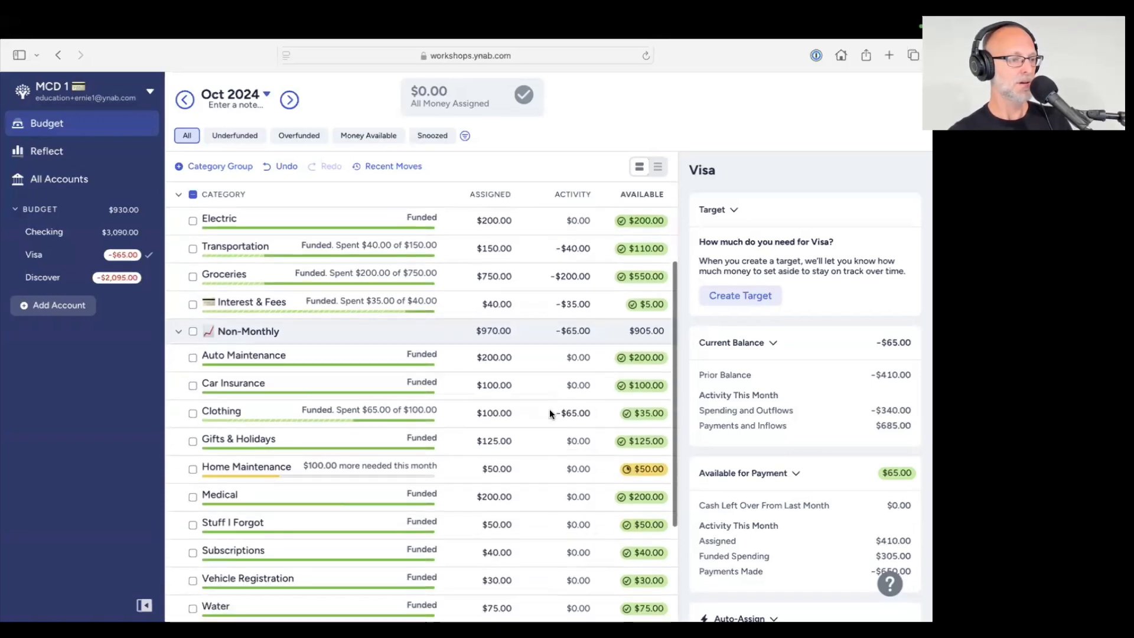
pyautogui.scroll(-1, 549, 409)
pyautogui.click(193, 379)
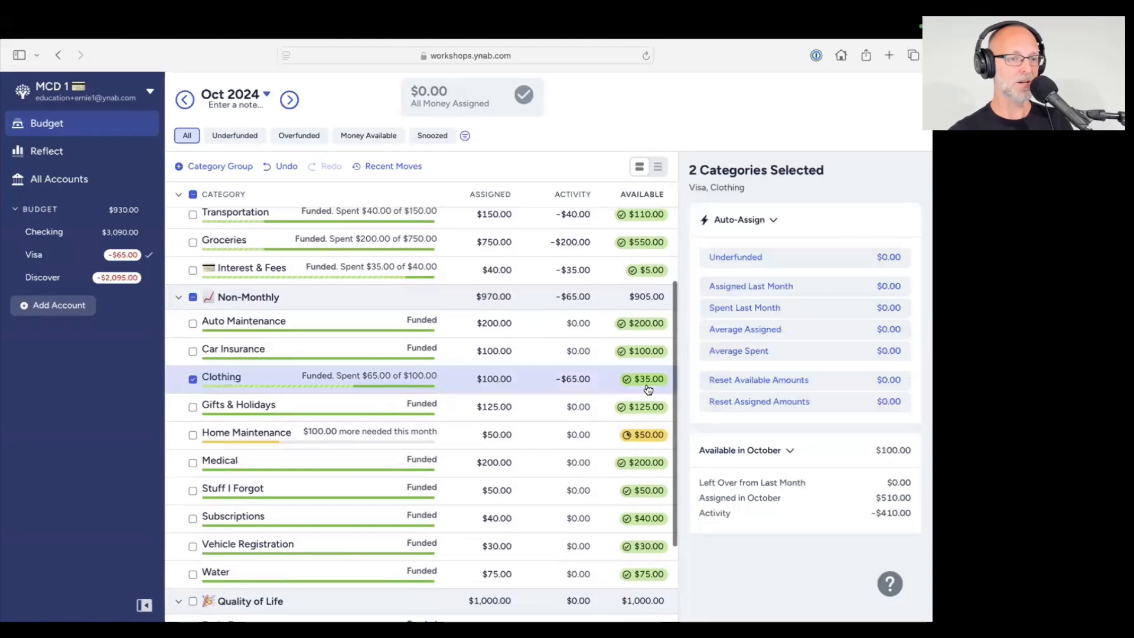
pyautogui.moveTo(647, 389)
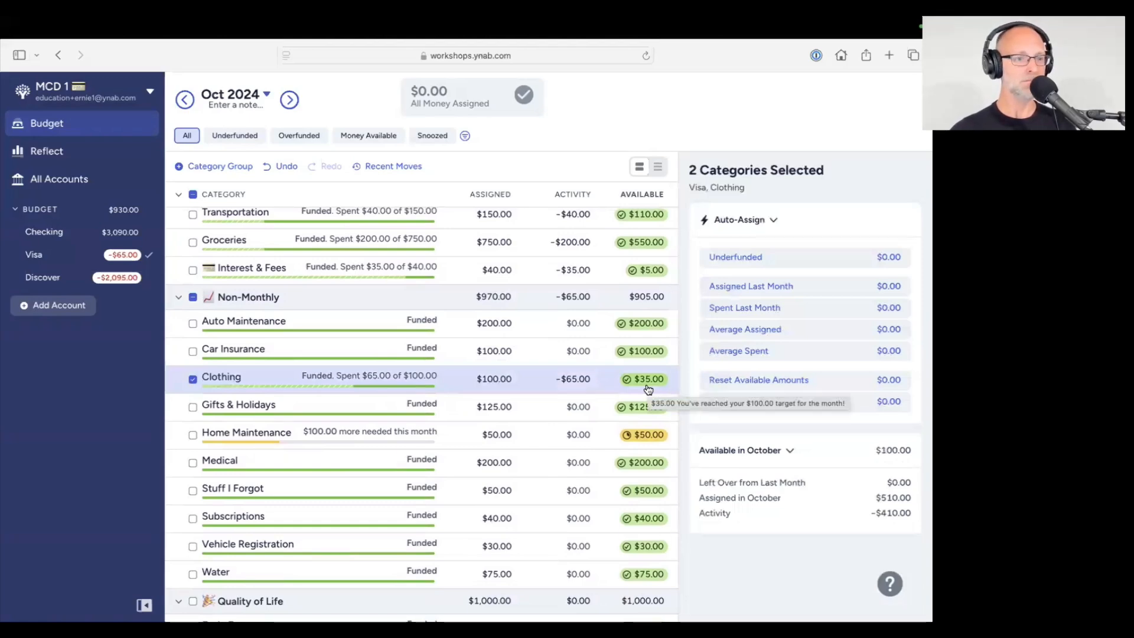
pyautogui.scroll(6, 647, 387)
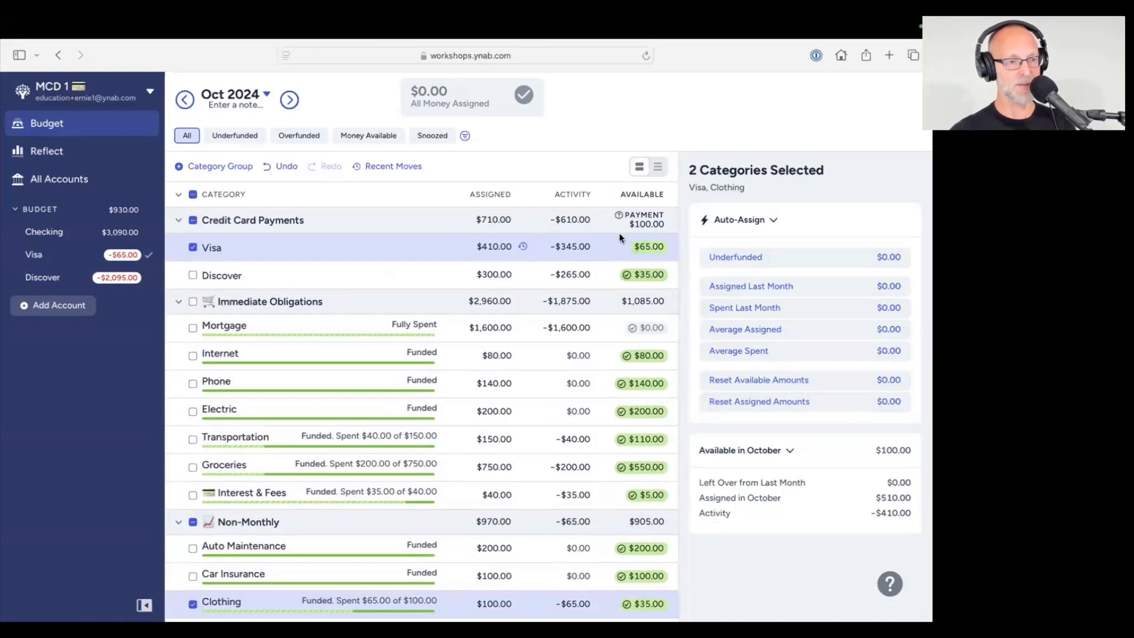
pyautogui.scroll(-5, 617, 353)
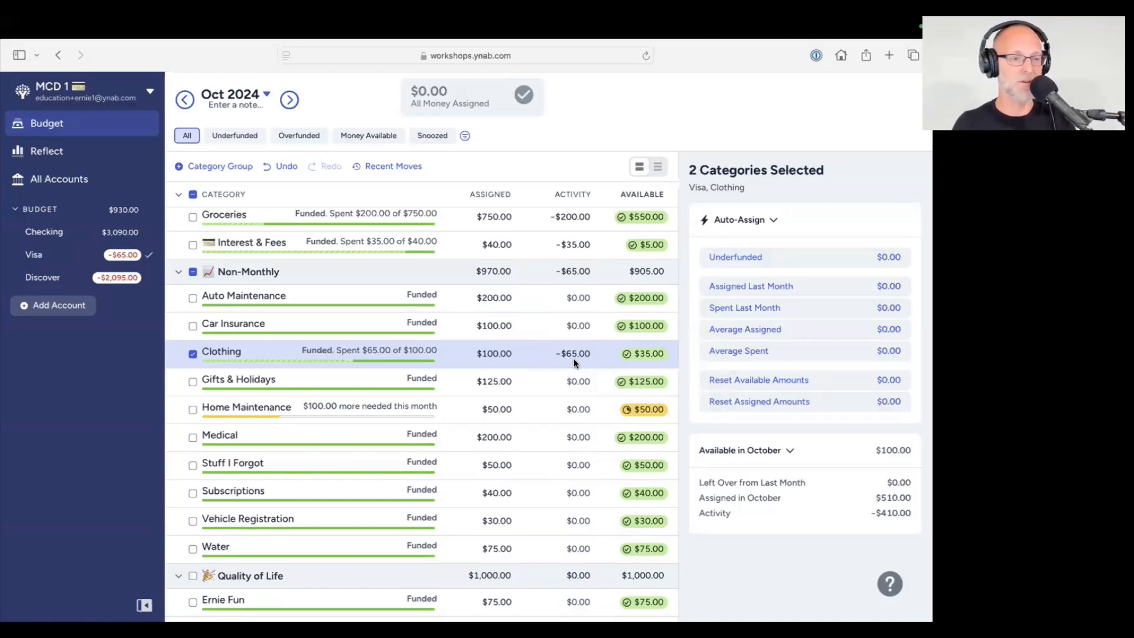
pyautogui.click(190, 353)
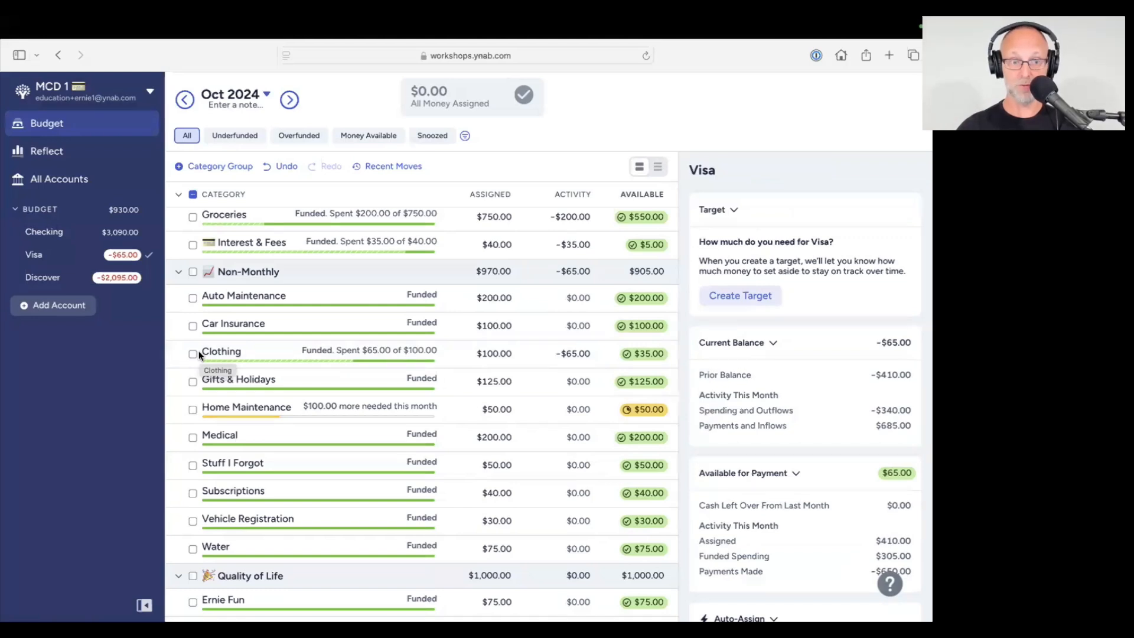
# Search the help articles for "credit cards", view "Handling Credit Cards in YNAB: An Overview", and return to the results
pyautogui.click(891, 585)
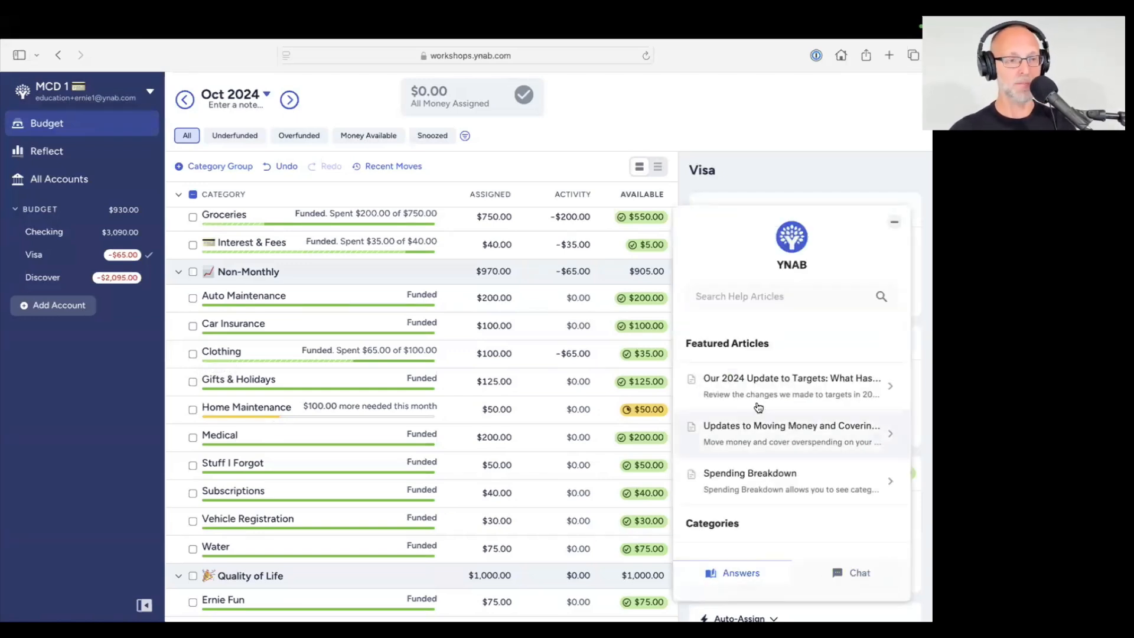
pyautogui.click(734, 290)
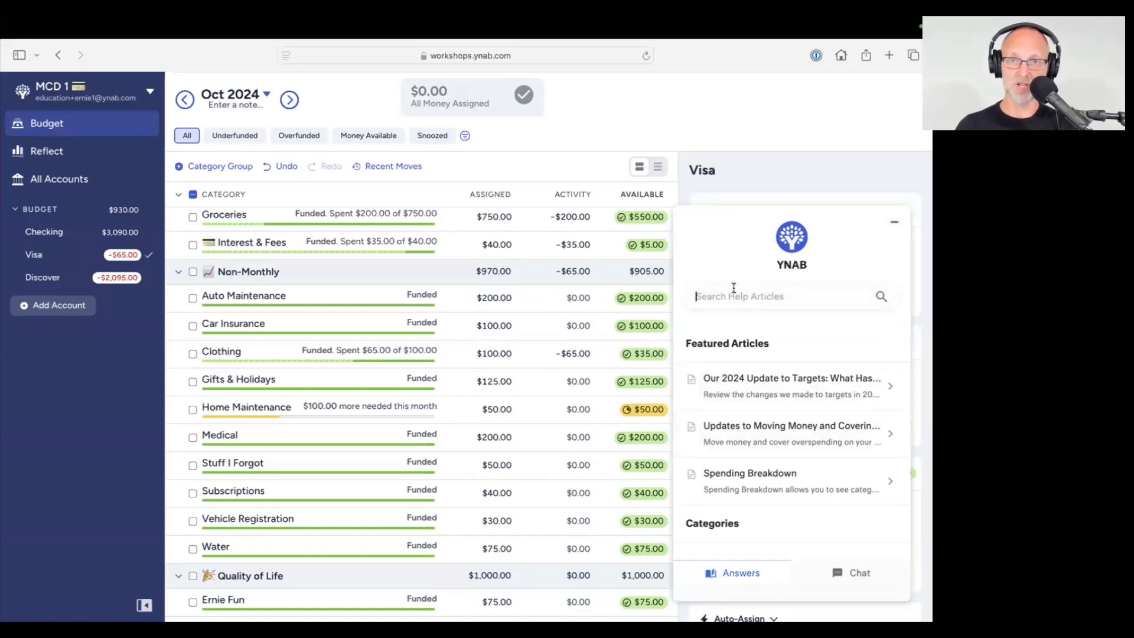
pyautogui.write('c')
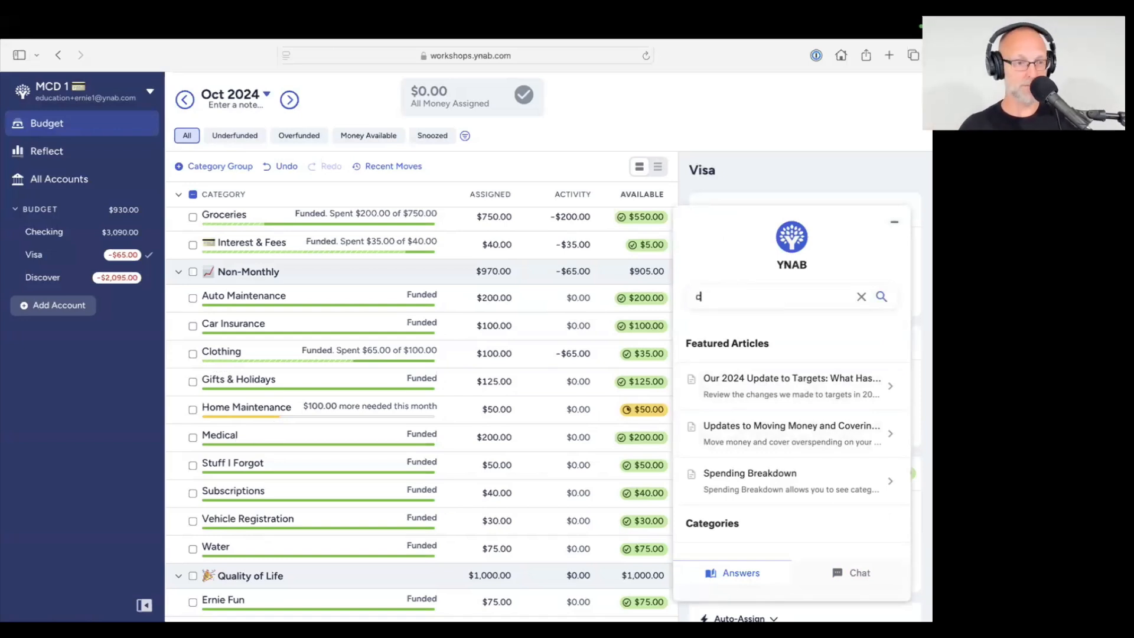
pyautogui.write('redit cards')
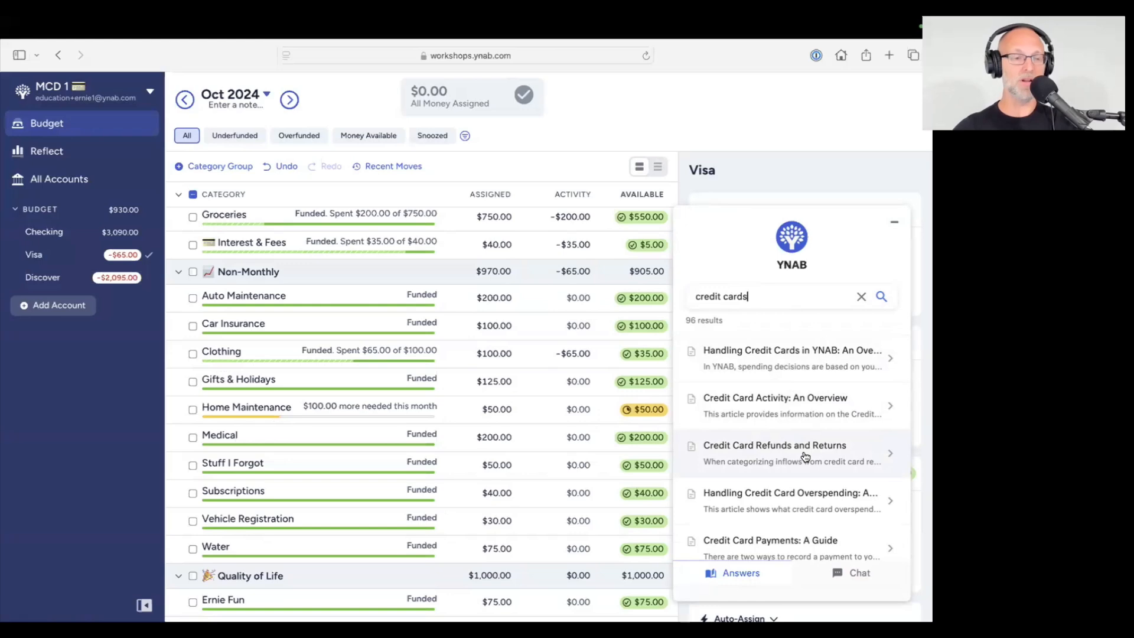
pyautogui.click(795, 353)
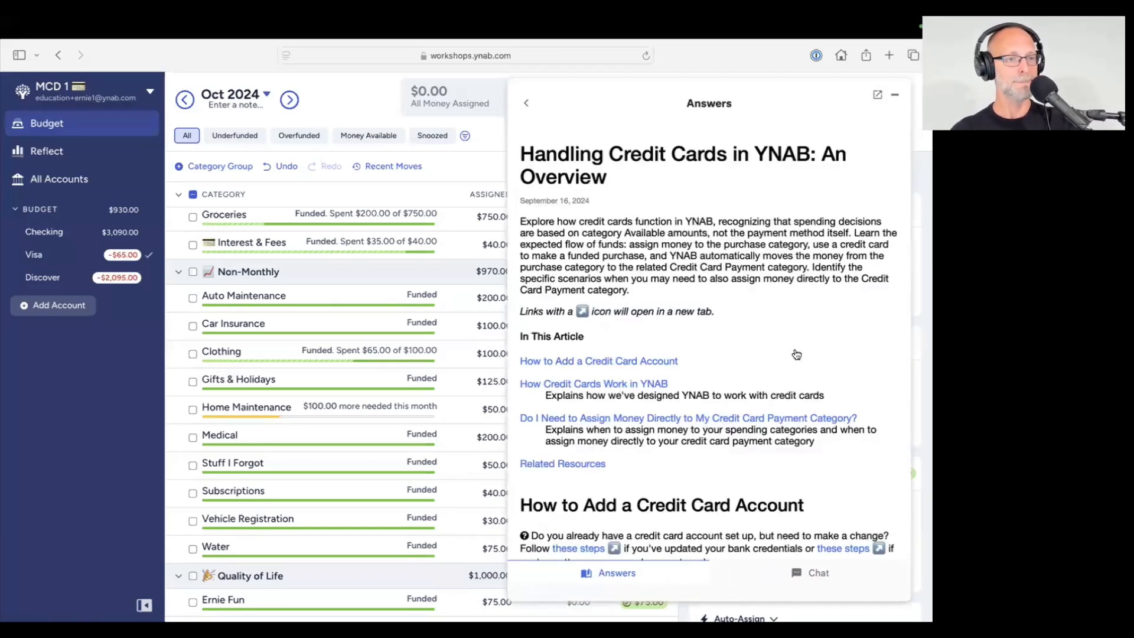
pyautogui.click(527, 104)
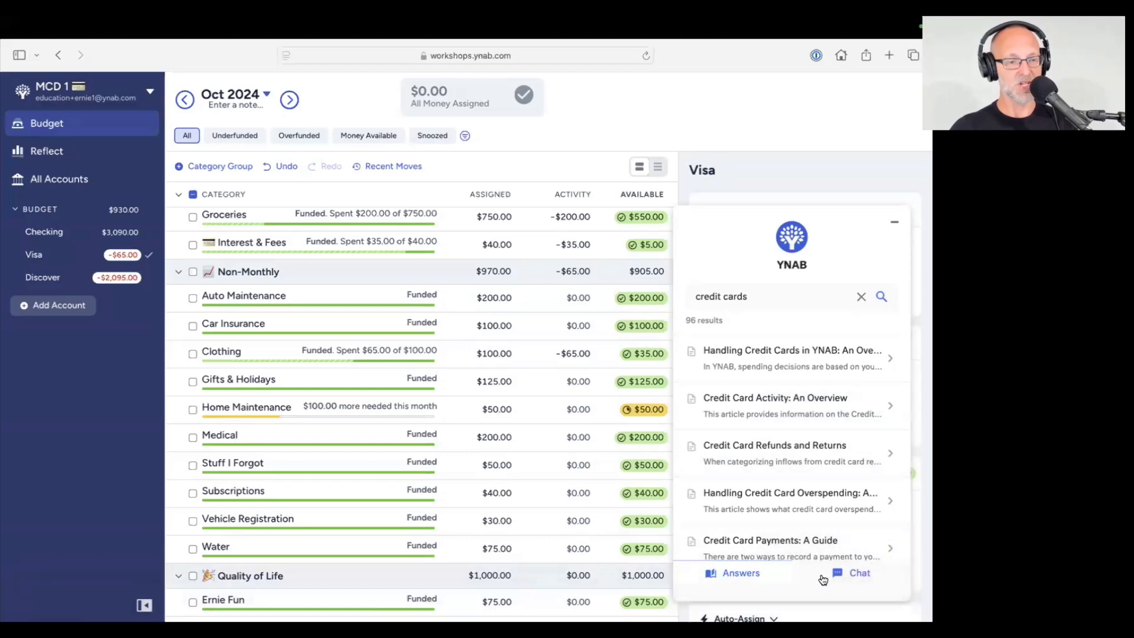
# Start a new conversation in the support chat
pyautogui.click(852, 575)
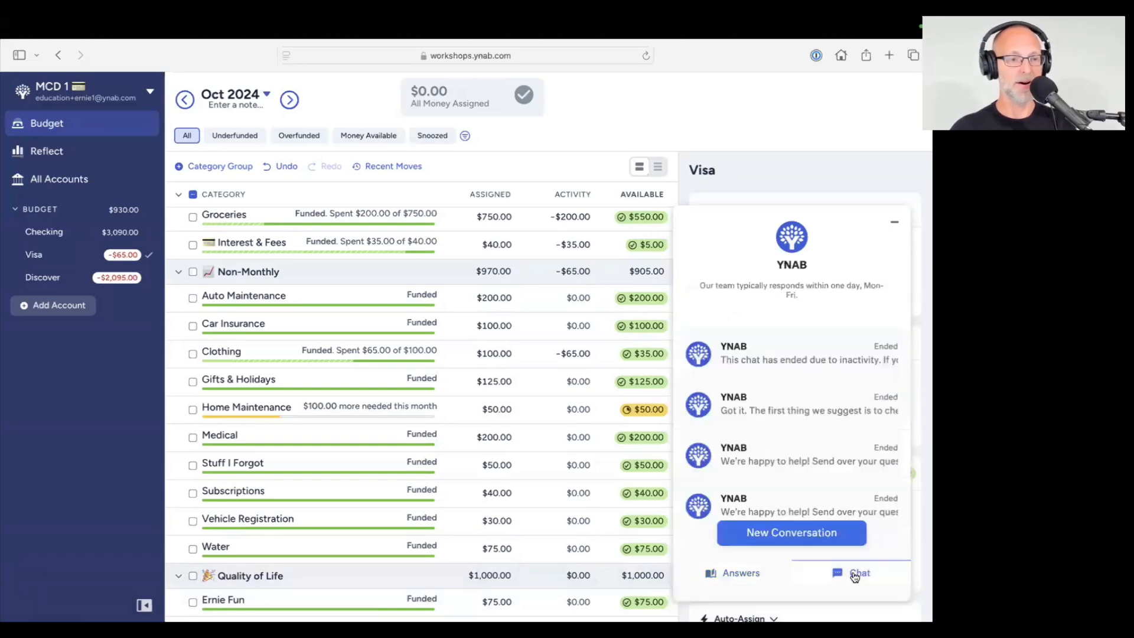
pyautogui.click(784, 534)
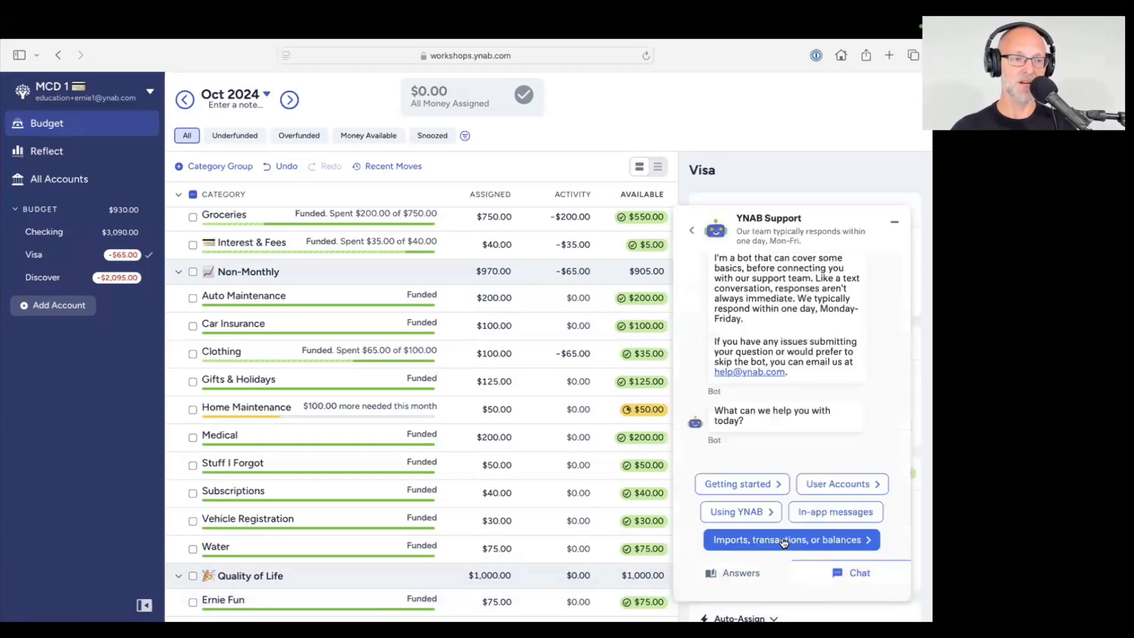